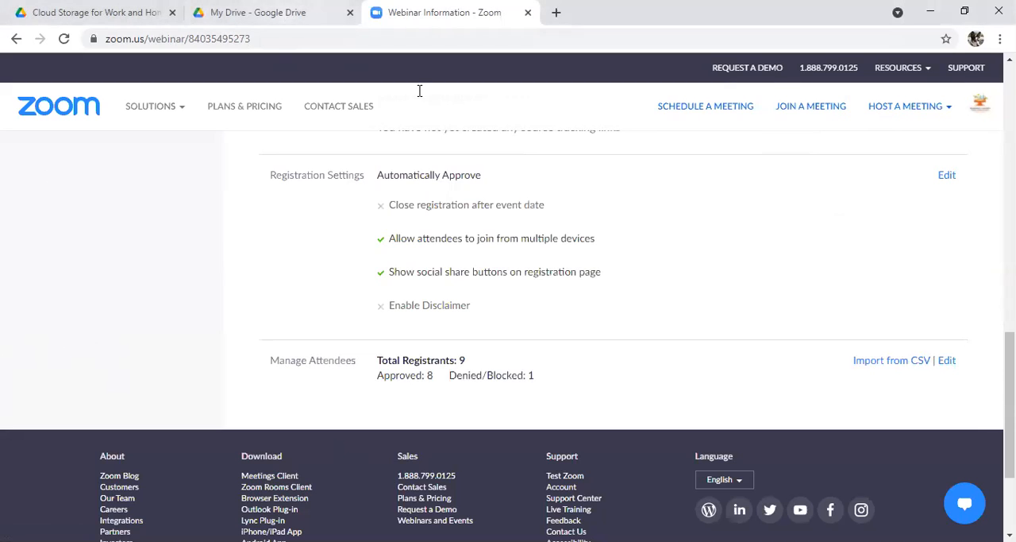
Step: Switch to Google Drive and create a new blank Google Sheets spreadsheet
click(287, 12)
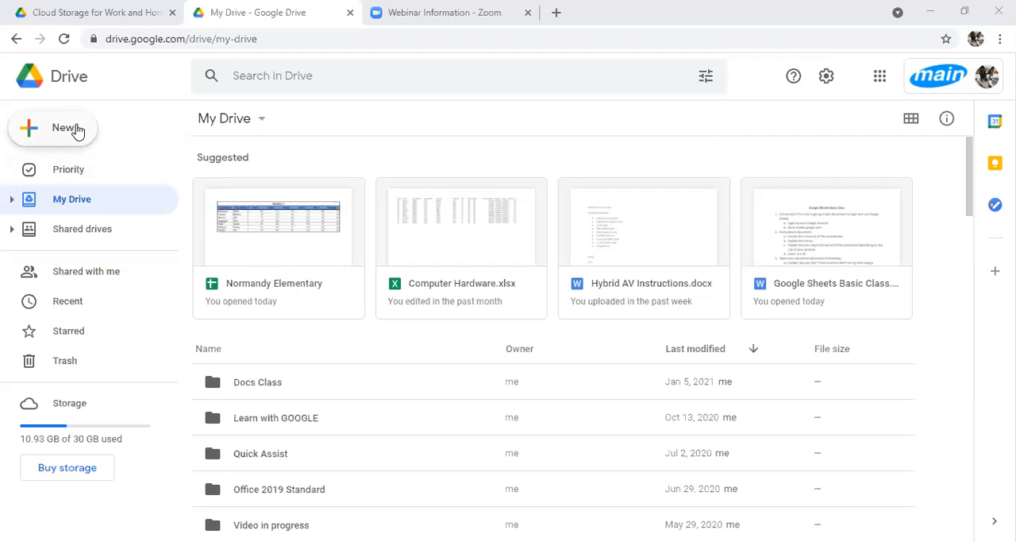
click(77, 131)
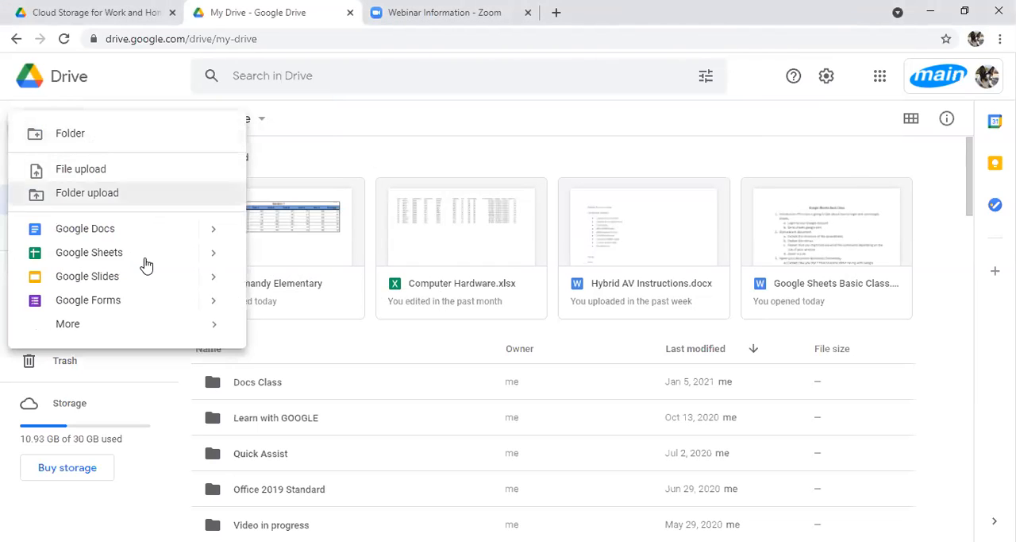
click(155, 253)
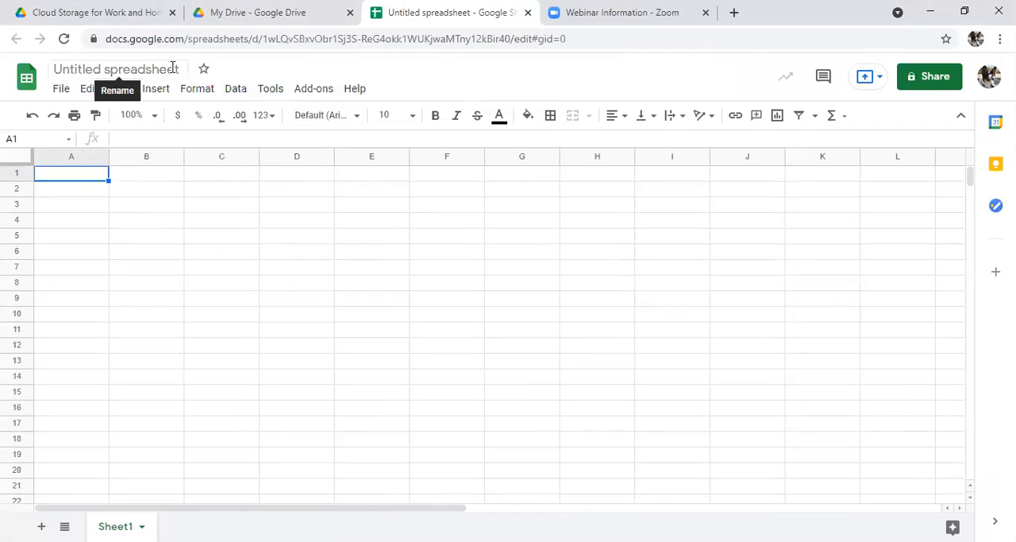
Step: Rename the untitled spreadsheet as Normandy Elementary School
click(81, 62)
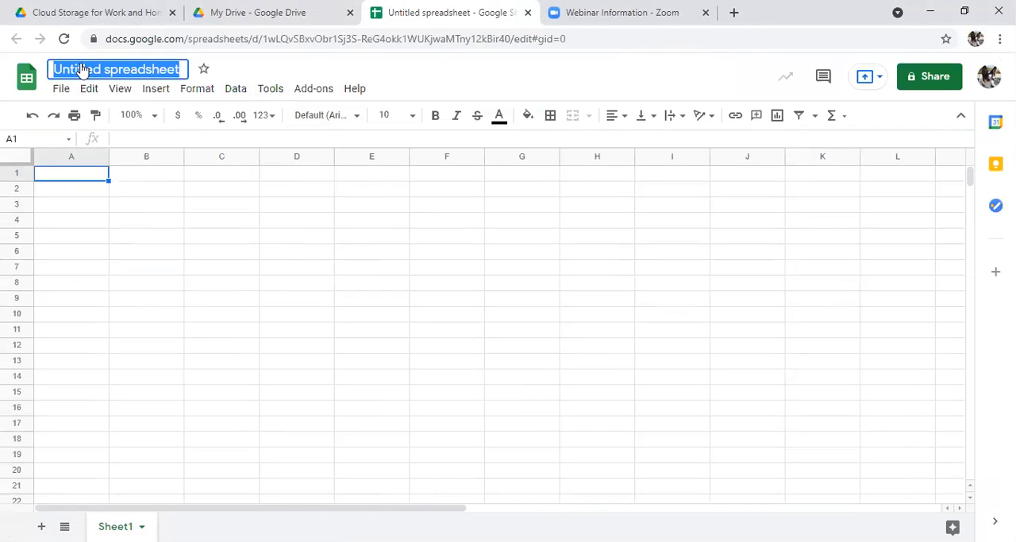
text(Normanyd)
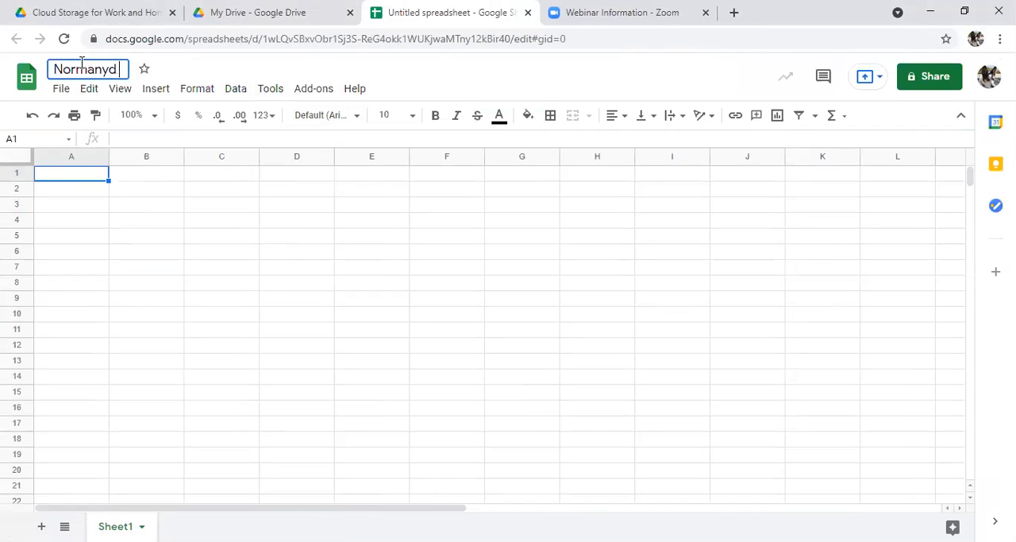
key(BackSpace)
key(BackSpace)
text(dy Elementa)
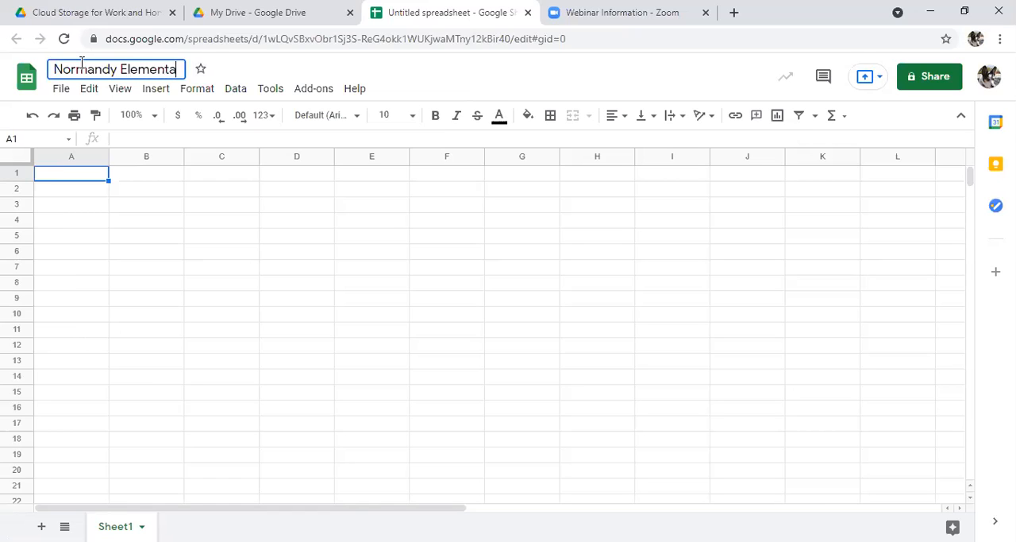
text(ry School)
key(Return)
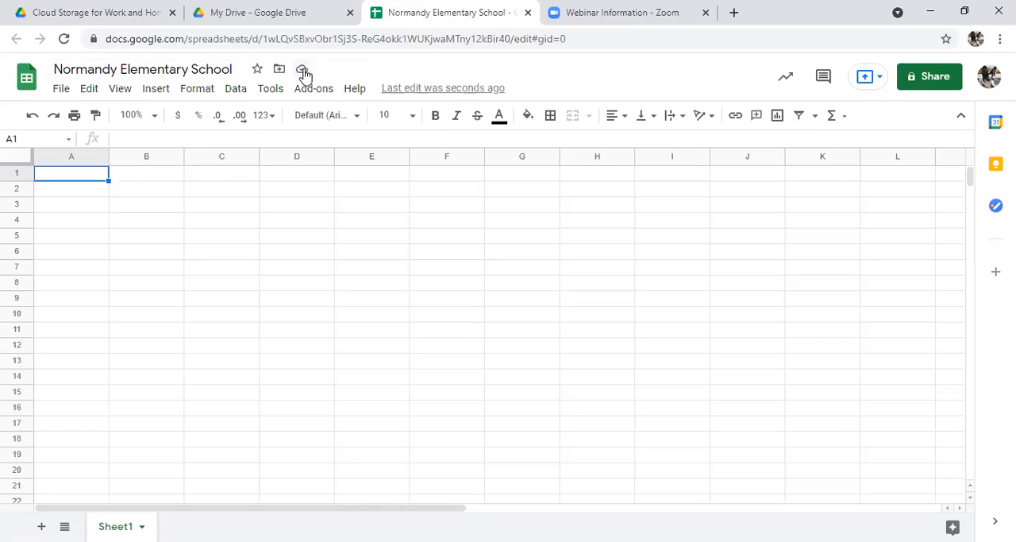
Step: Check the document's save status and its offline access option, and dismiss the offer to turn on offline for all files
click(303, 70)
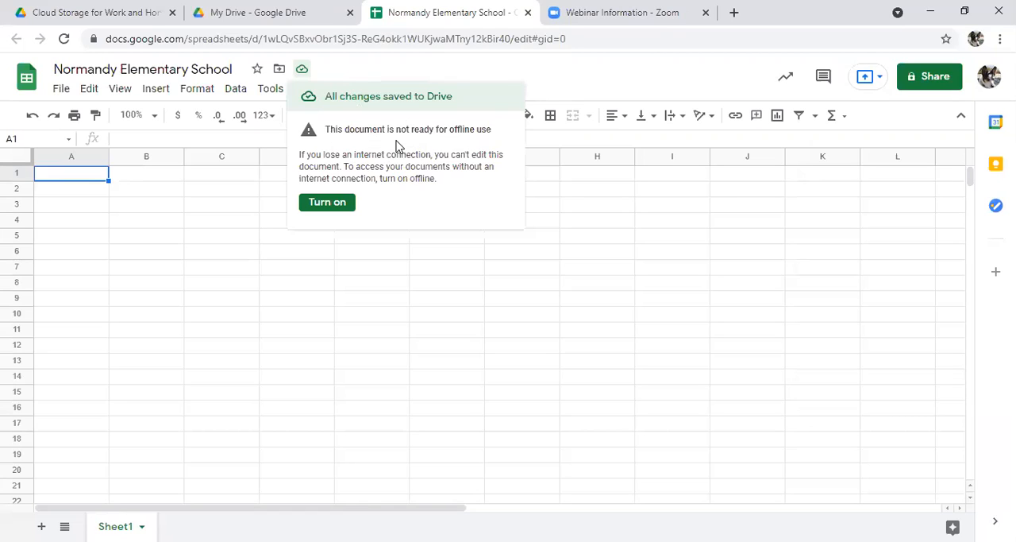
click(324, 204)
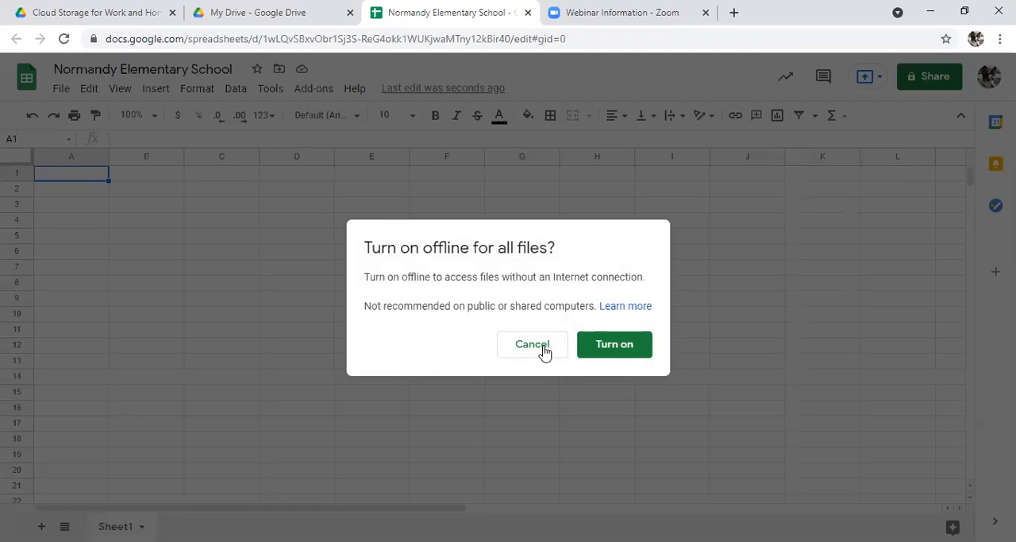
click(544, 349)
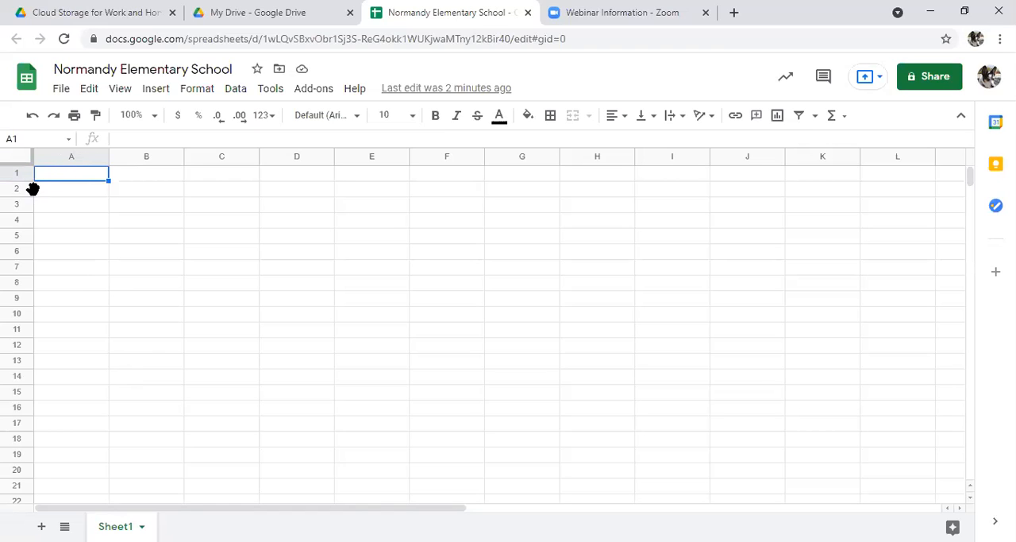
Step: Try out cell selection on L17 and on the ranges D4:G10 and D4:H12, ending on cell E3
click(919, 426)
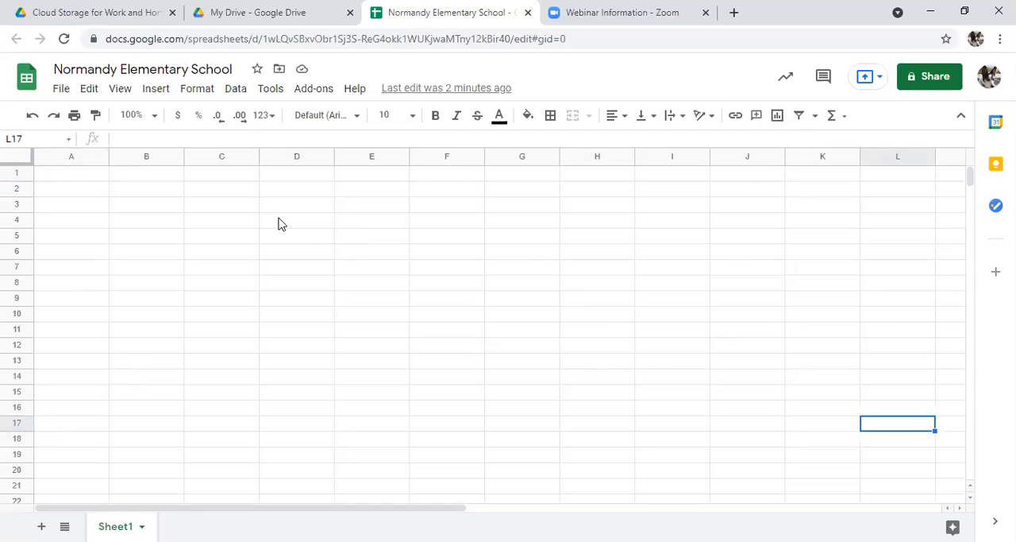
drag(278, 224, 556, 318)
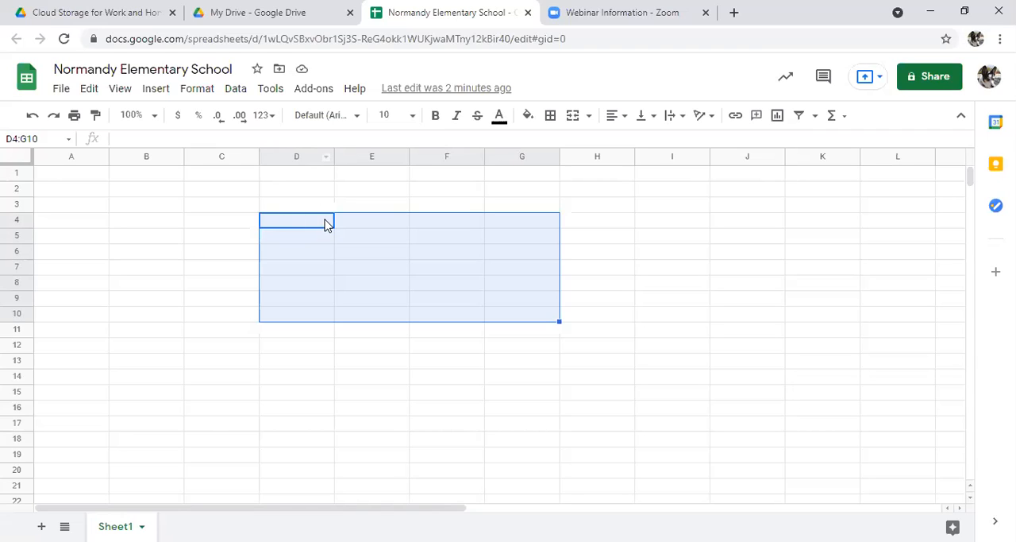
click(538, 318)
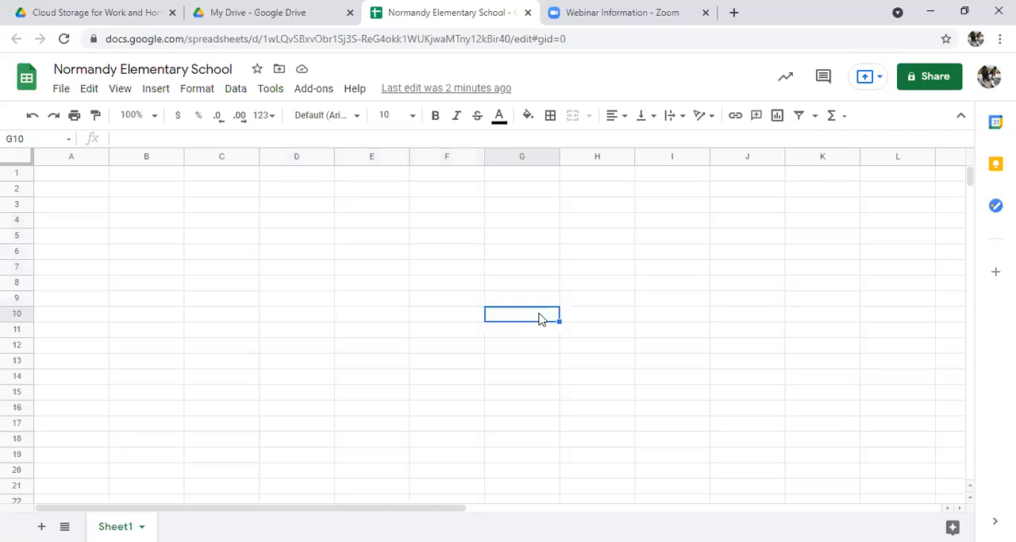
drag(288, 216, 593, 352)
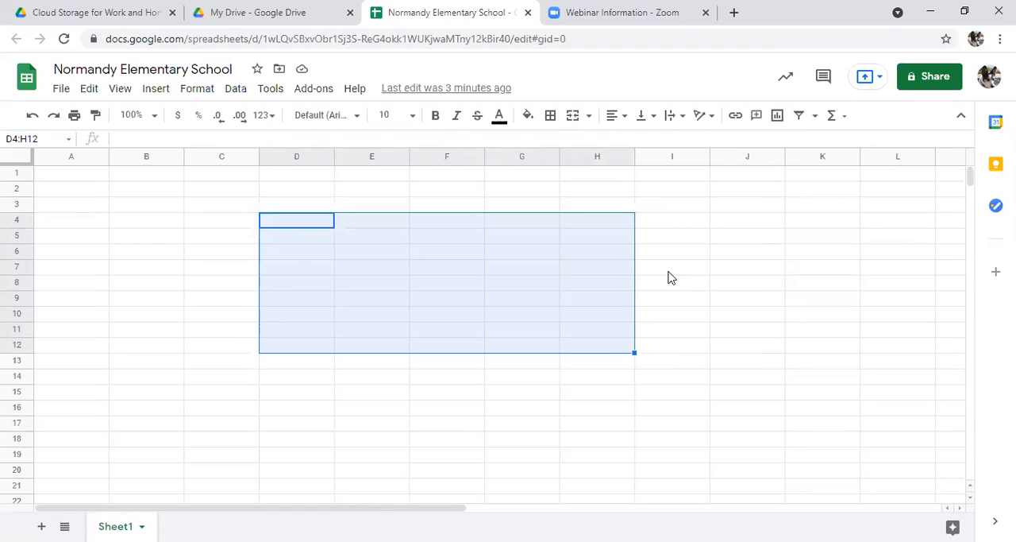
click(371, 203)
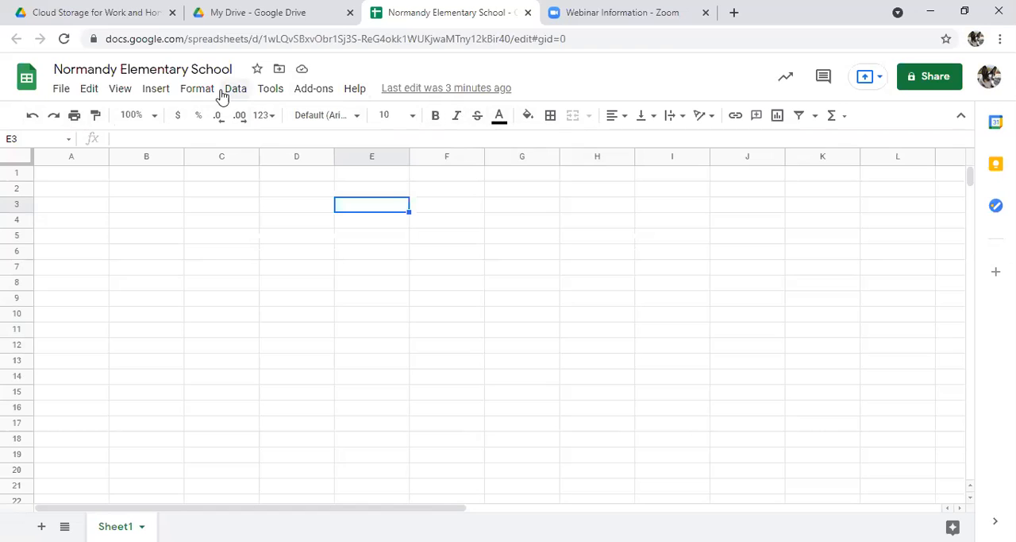
click(125, 94)
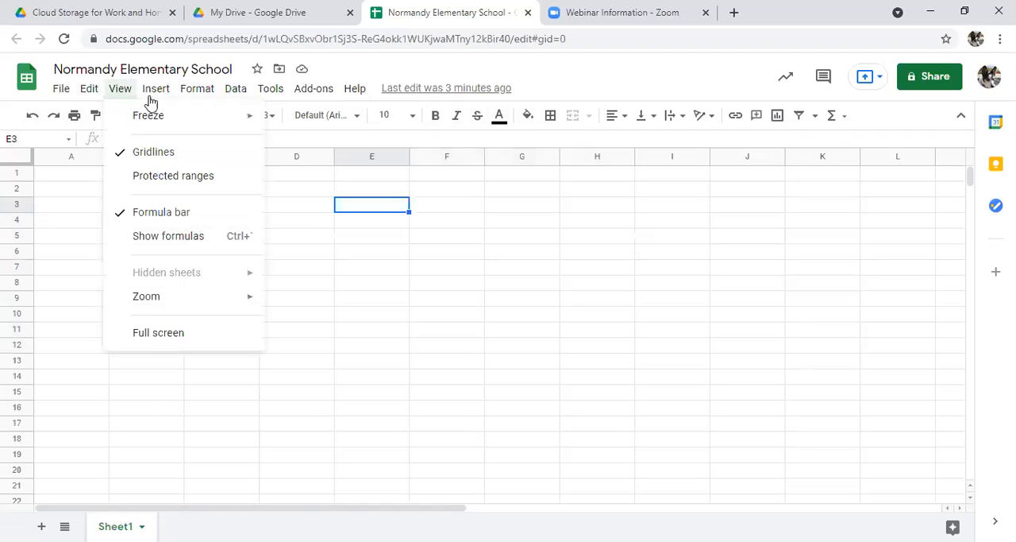
mouse_move(195, 95)
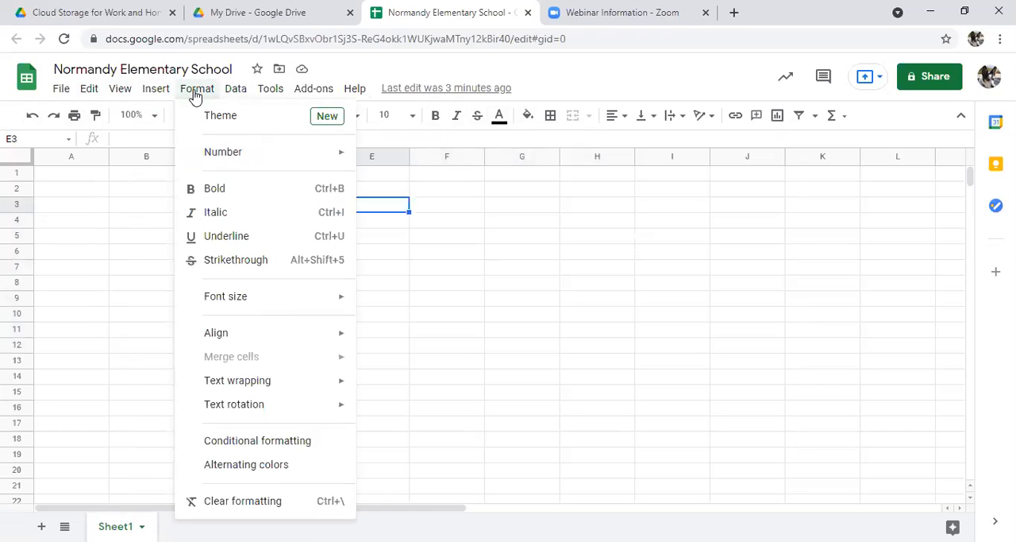
mouse_move(74, 101)
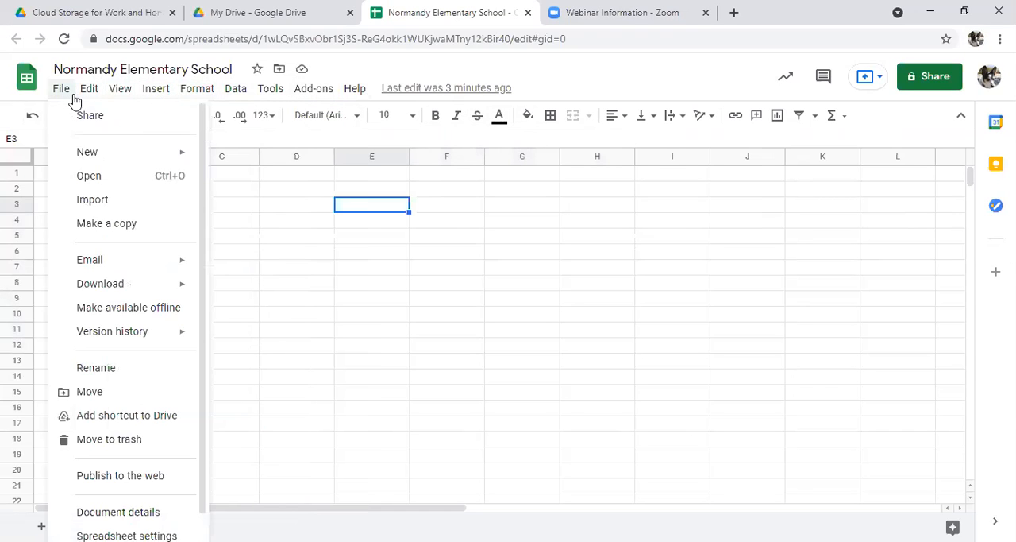
mouse_move(149, 102)
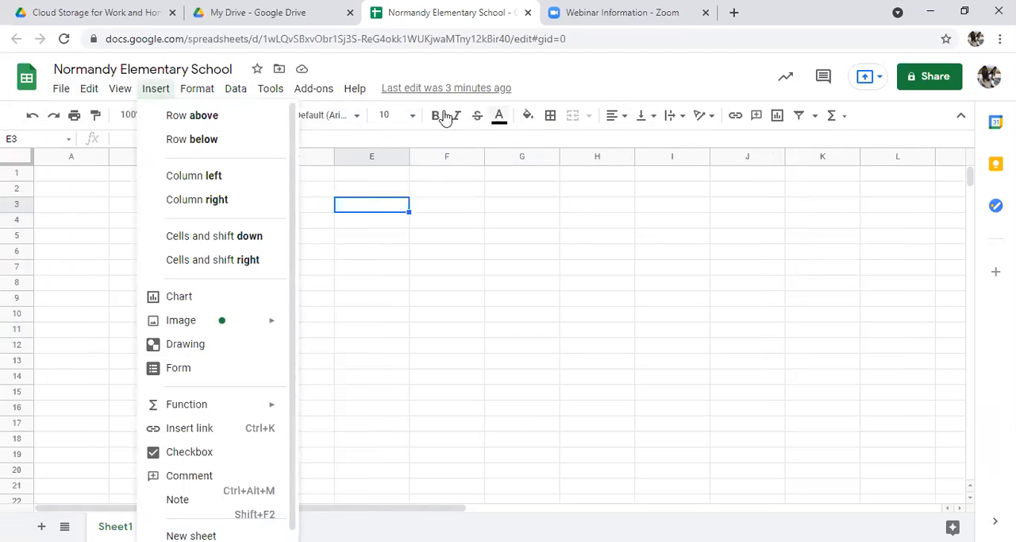
click(331, 254)
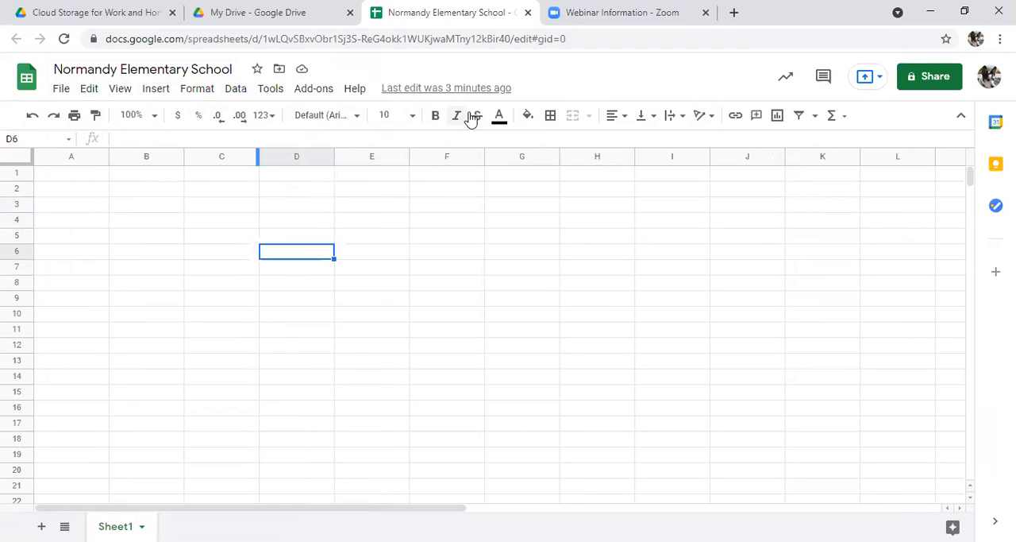
Step: Shrink the browser window to view the overflow tools of the shortened toolbar, and return it to full size
click(972, 16)
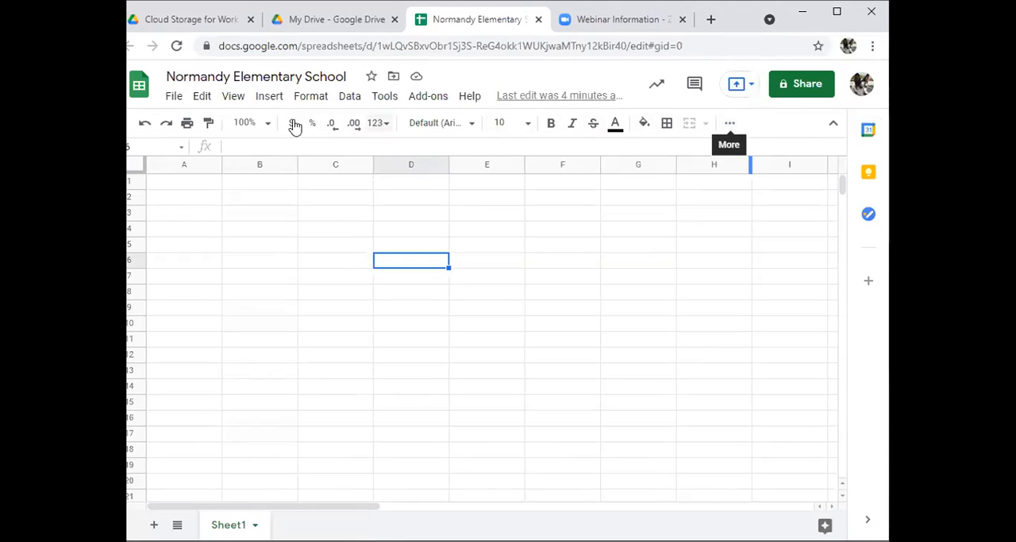
click(724, 125)
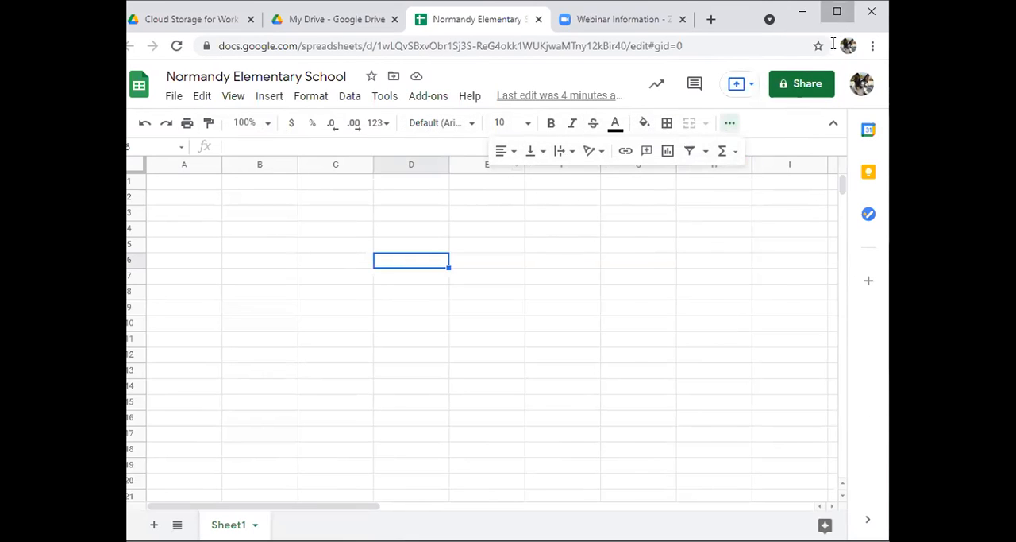
click(837, 13)
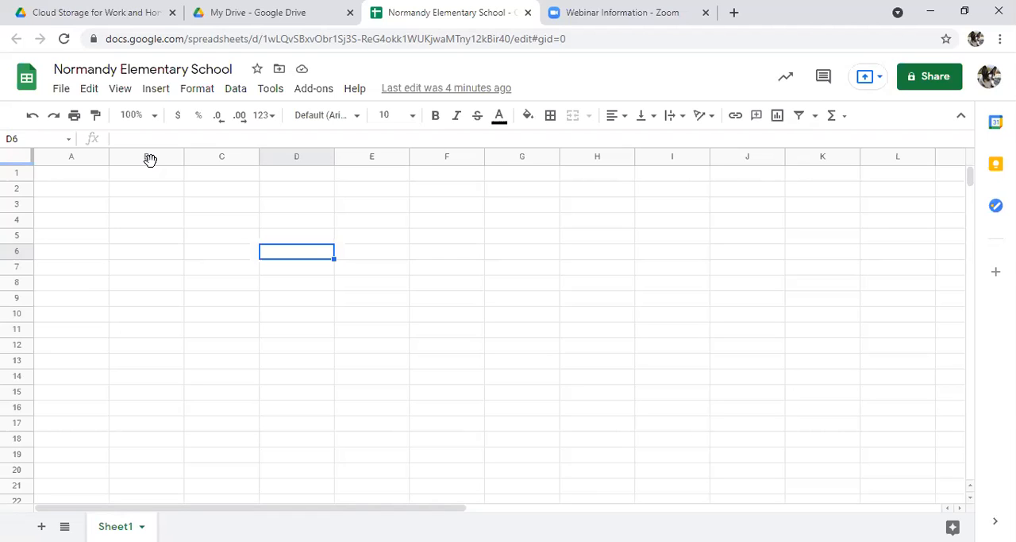
Step: Enter the title Section 1 in cell A1
click(79, 177)
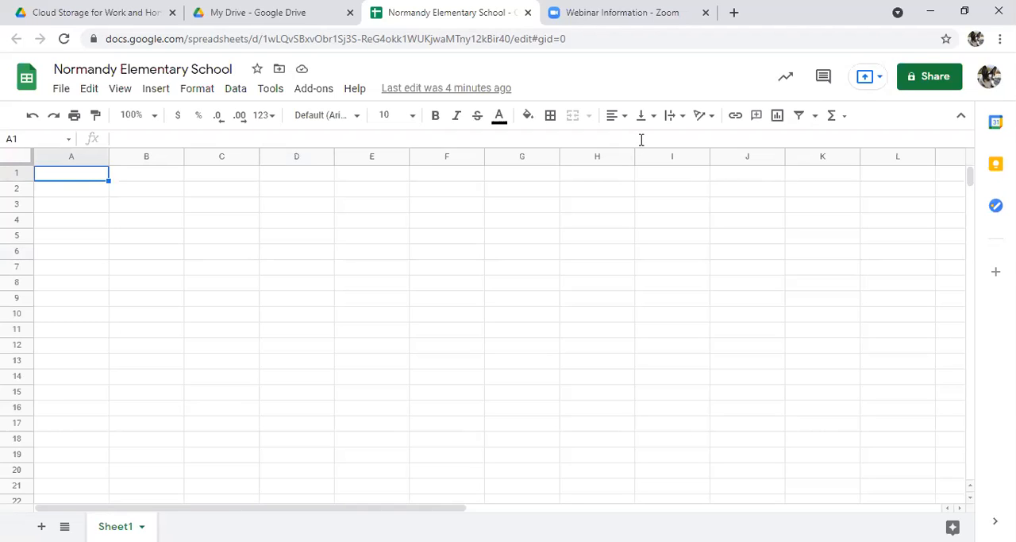
text(Section 1)
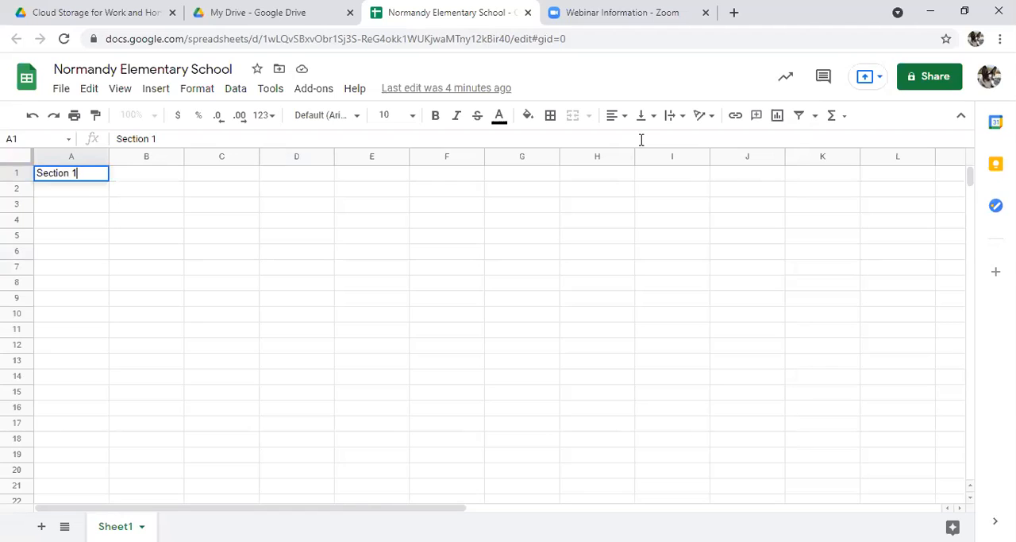
key(Return)
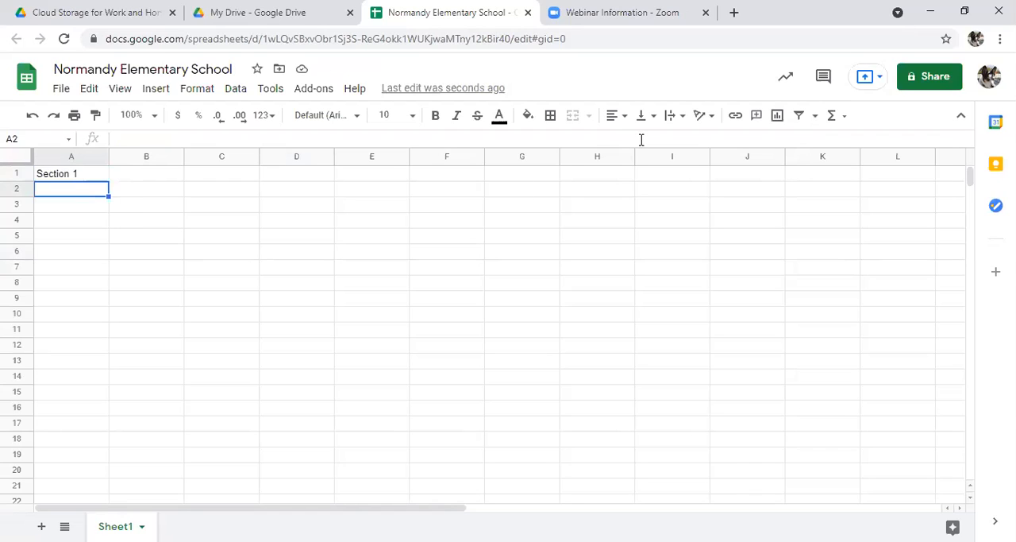
Step: Enter the column headers Last Name in A2 and First Name in B2
text(Last Name)
key(Tab)
text(Dirst)
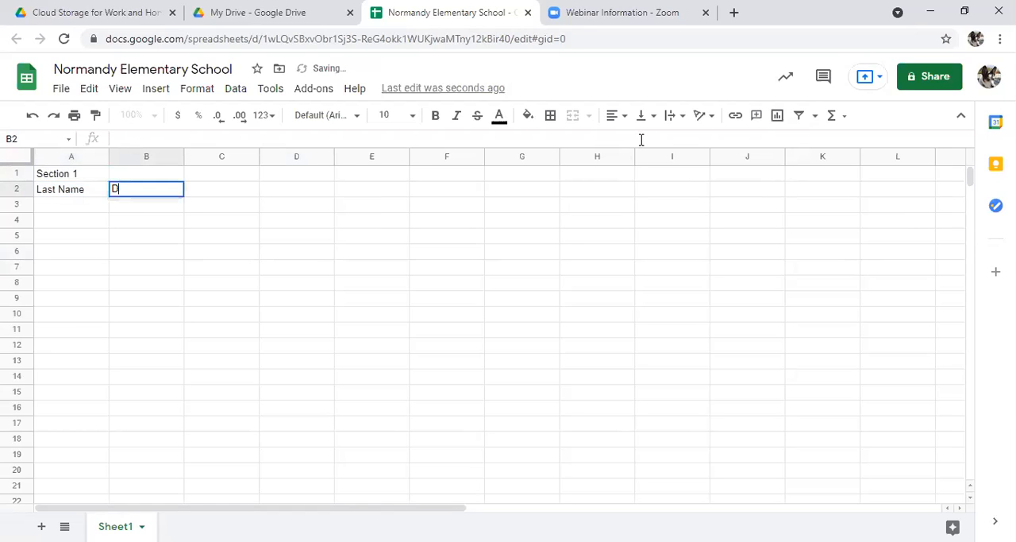
key(BackSpace)
key(BackSpace)
key(BackSpace)
key(BackSpace)
key(BackSpace)
text(First Name)
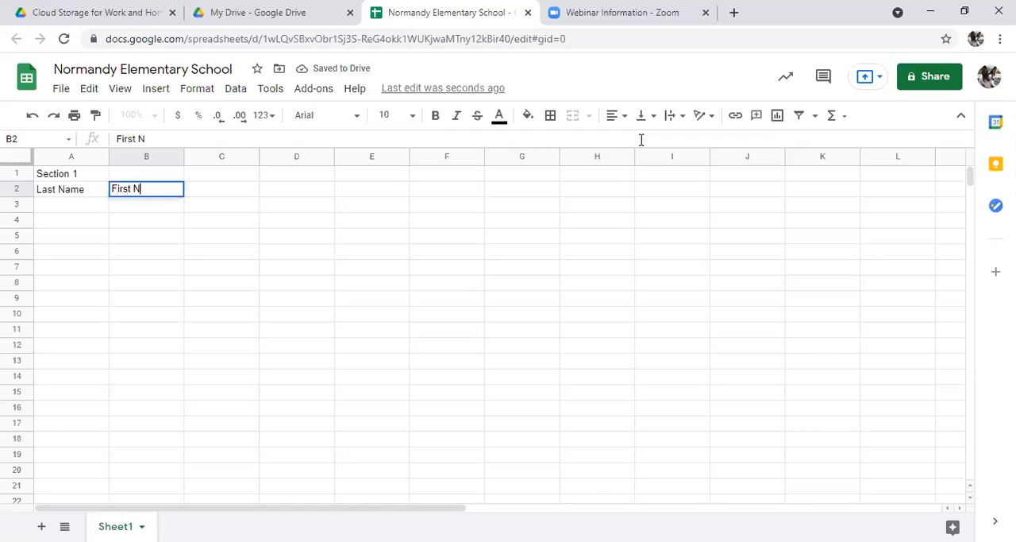
key(Tab)
Step: Enter the header Quiz 1 in C2 and autofill the series across row 2 up to Quiz 5 in G2
text(Quiz 1)
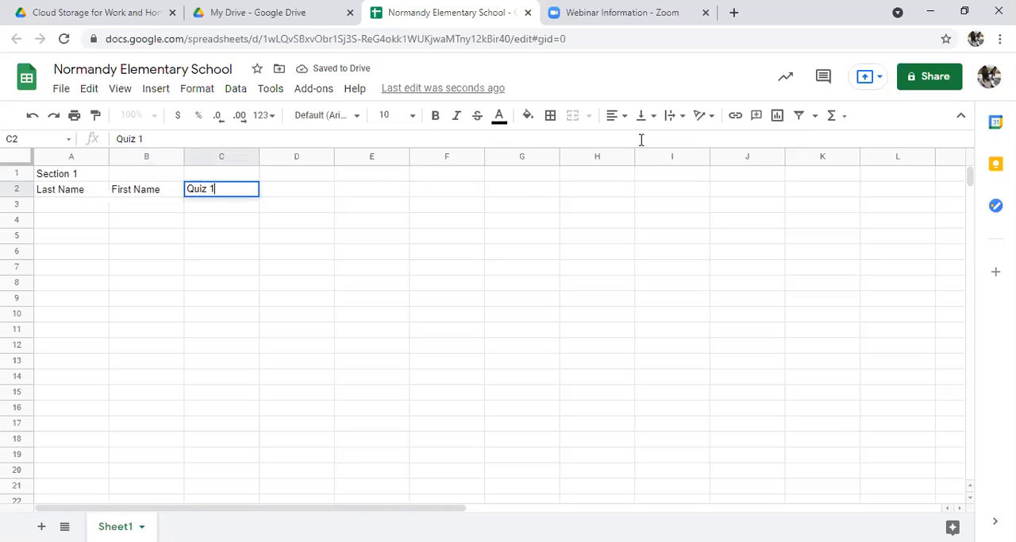
key(Tab)
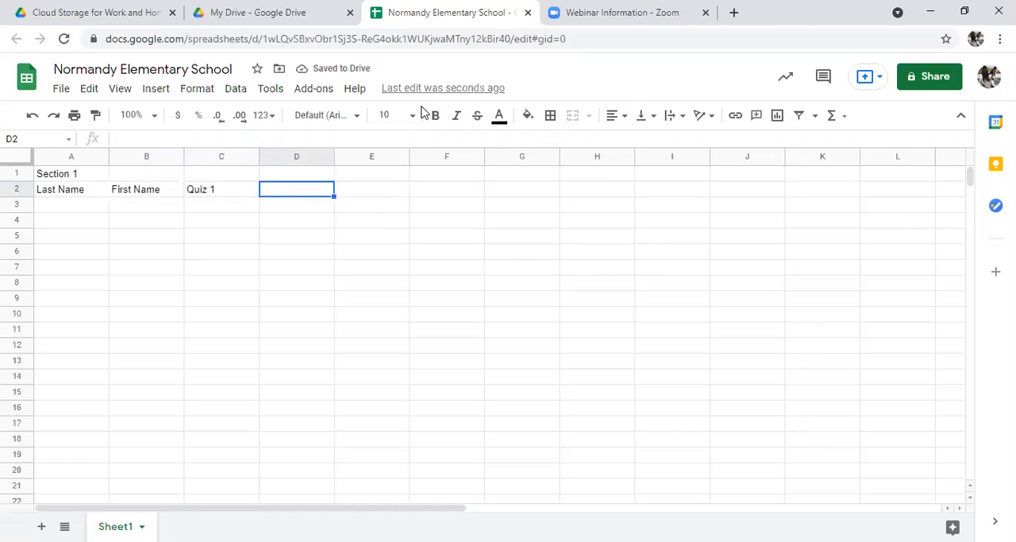
click(249, 193)
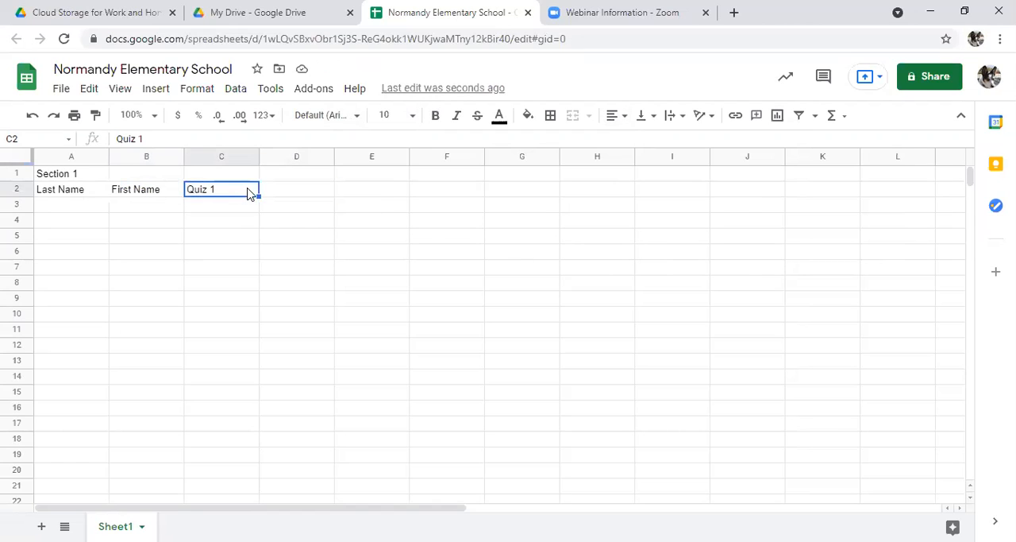
drag(262, 197, 338, 198)
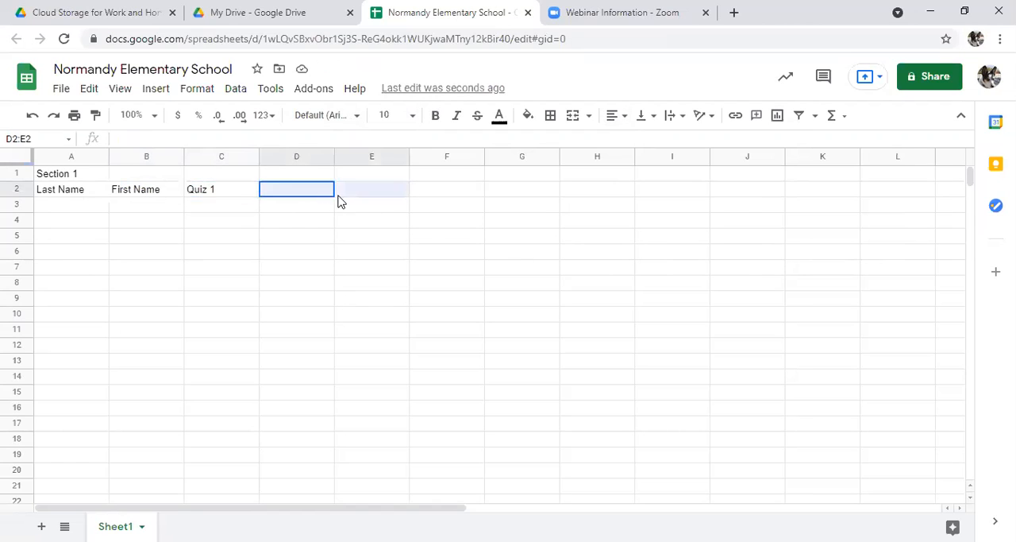
click(222, 192)
drag(259, 196, 502, 194)
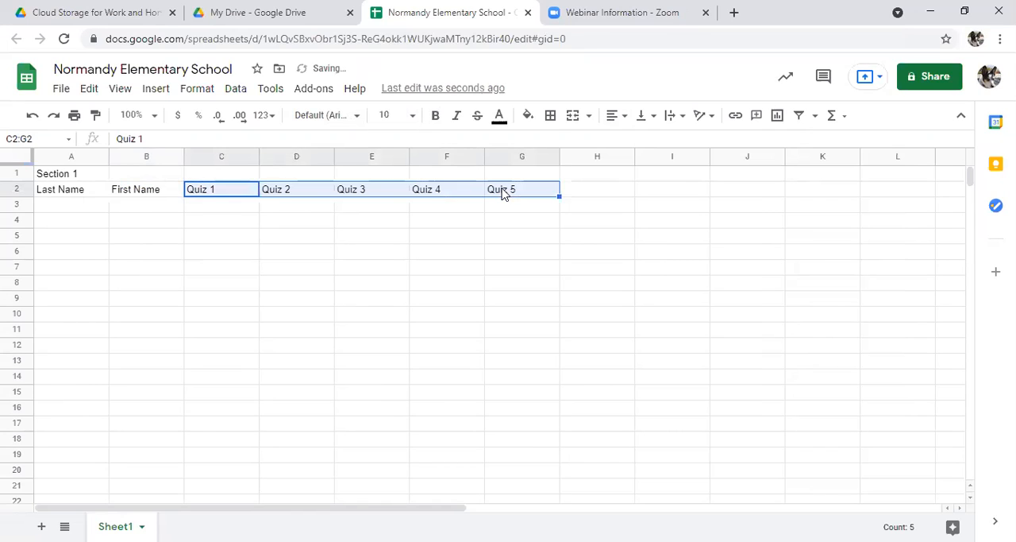
click(220, 196)
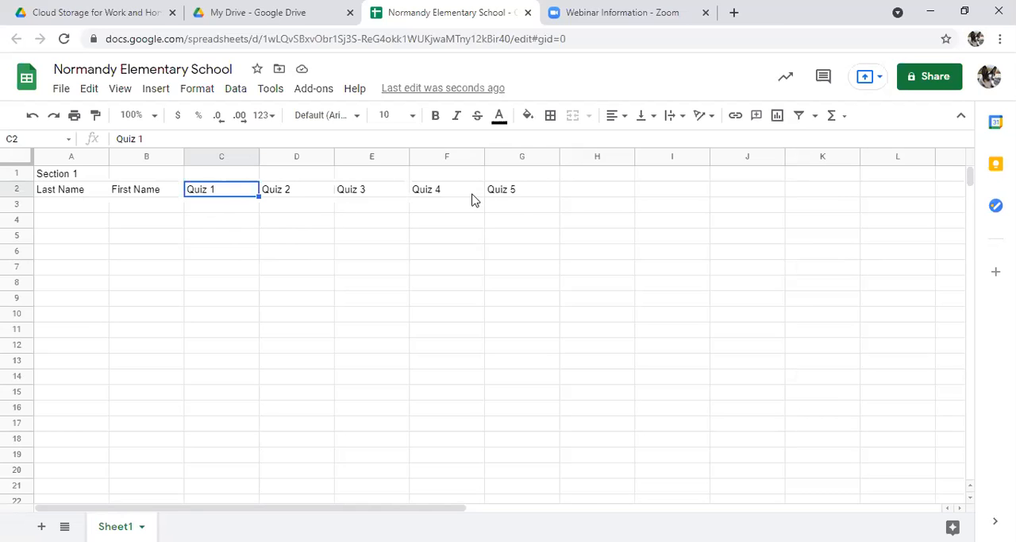
click(598, 195)
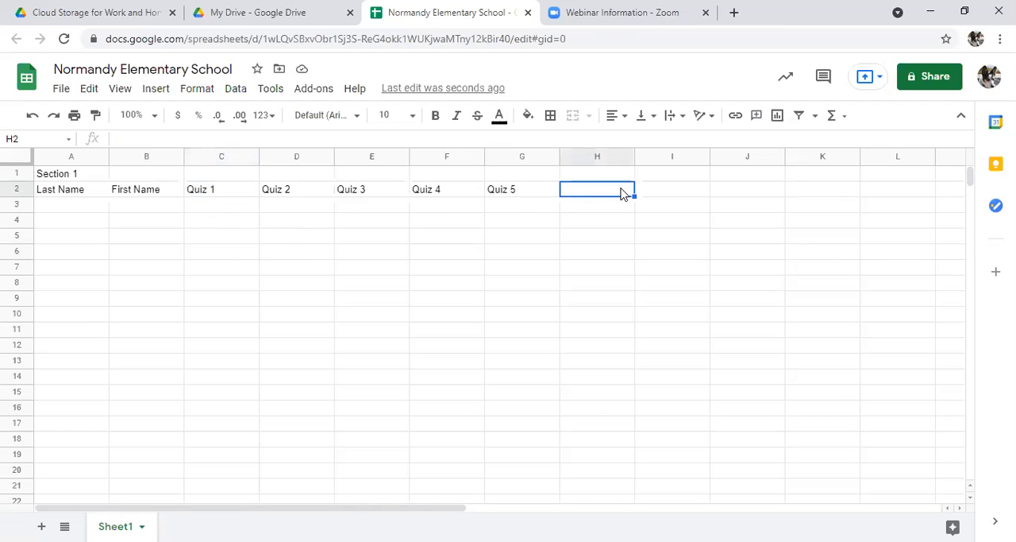
Step: Enter the header Average in H2 and the first student's last and first names in A3 and B3
text(Average)
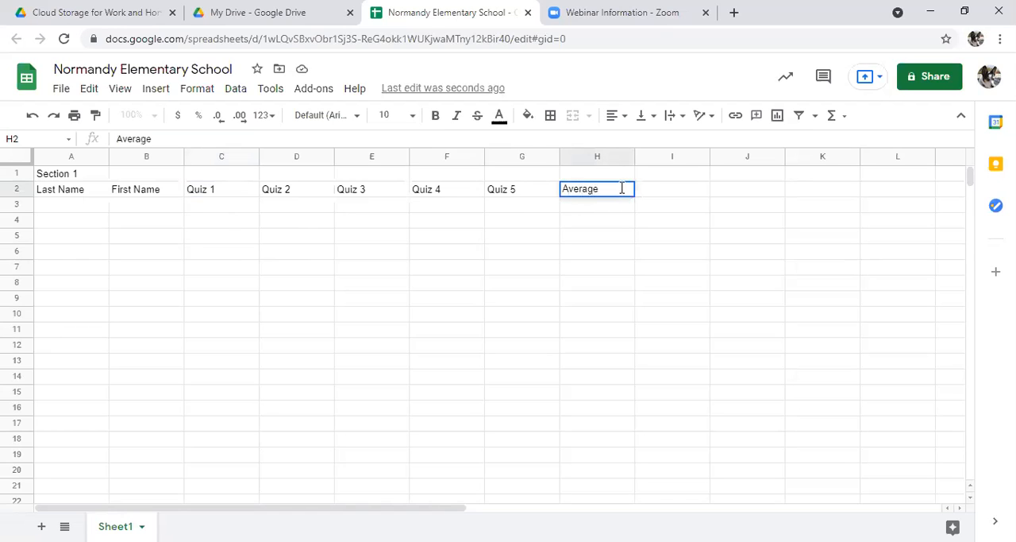
key(Return)
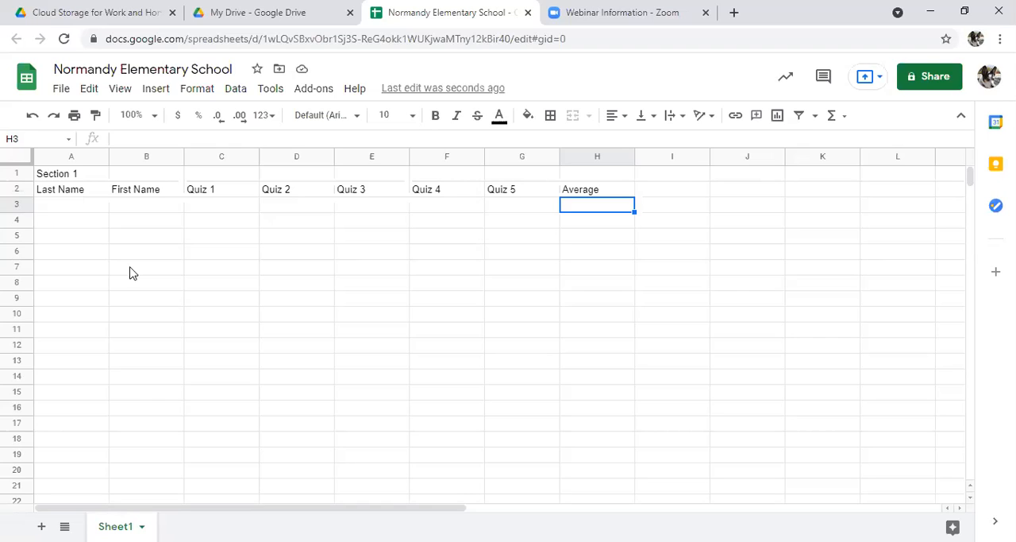
click(103, 205)
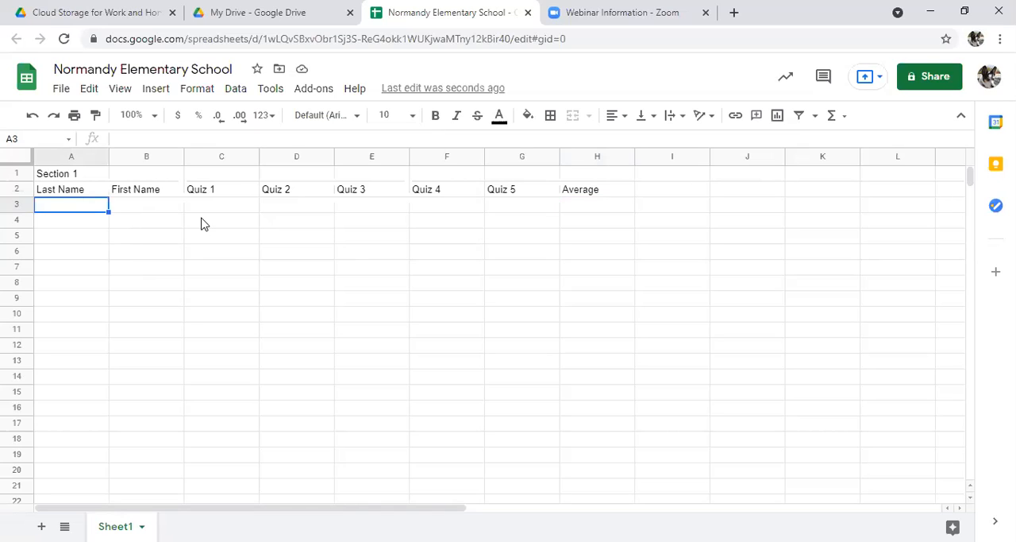
text(Anderson)
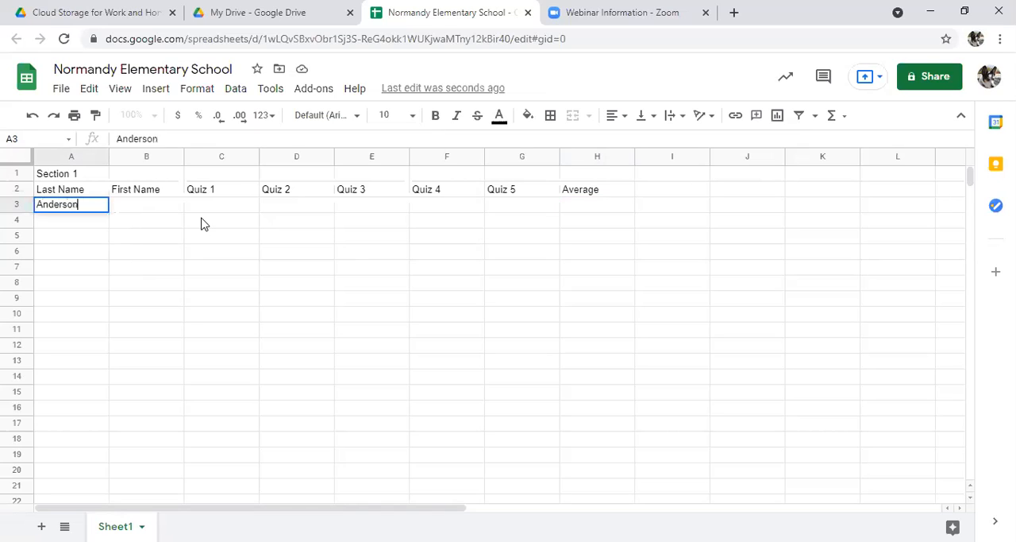
key(Tab)
text(David)
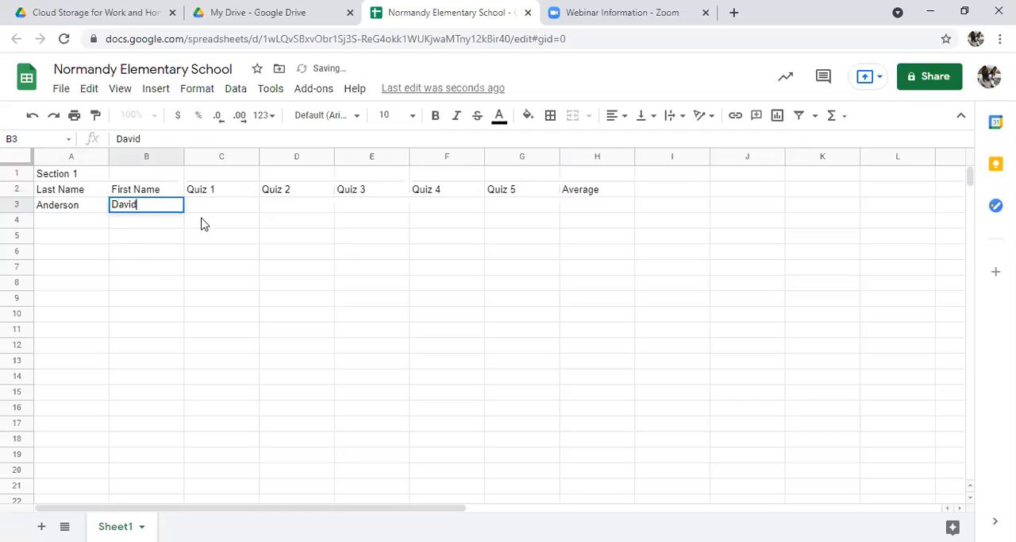
key(Tab)
Step: Enter the first student's quiz scores 90, 71, 97, 77 and 62 in cells C3 through G3
text(90)
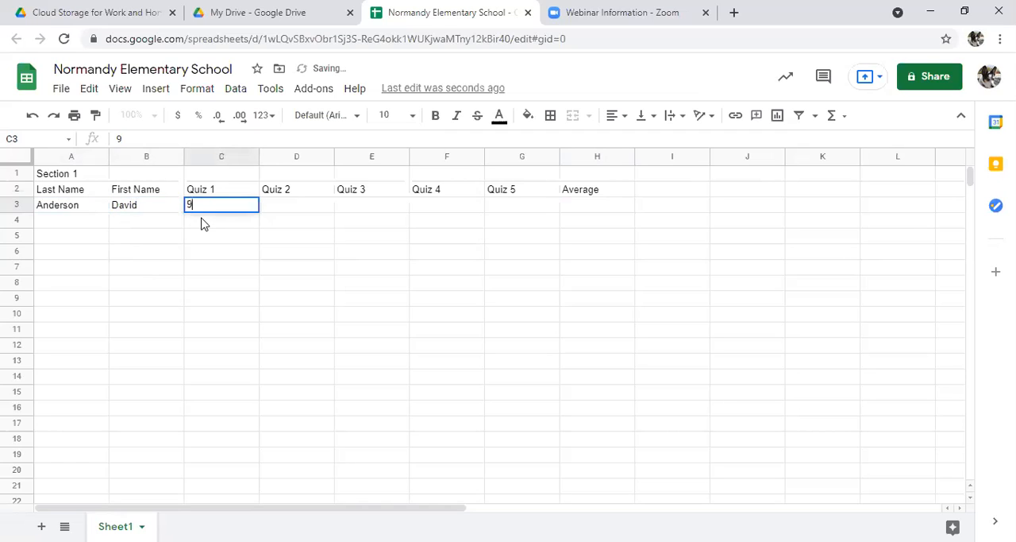
key(Tab)
text(71)
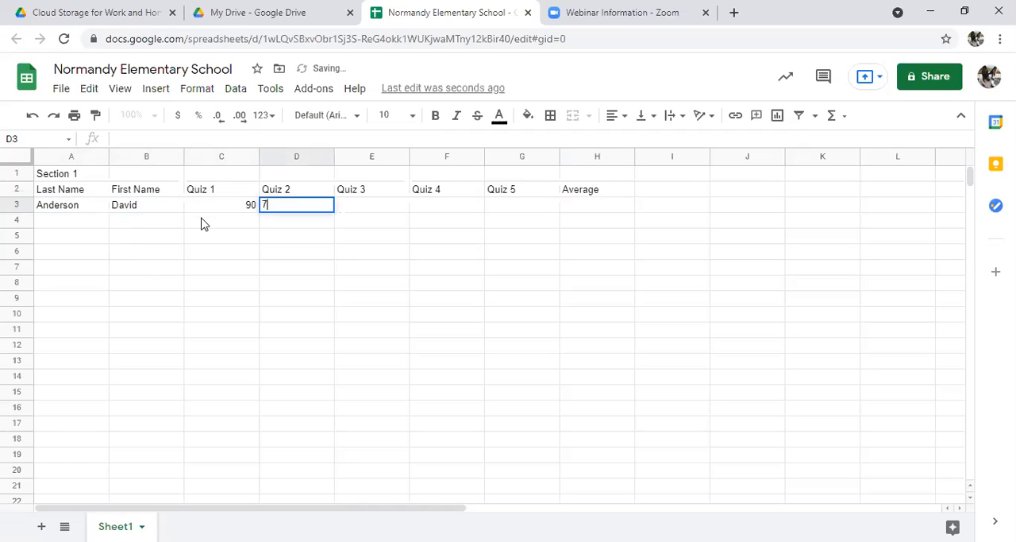
key(Tab)
text(97)
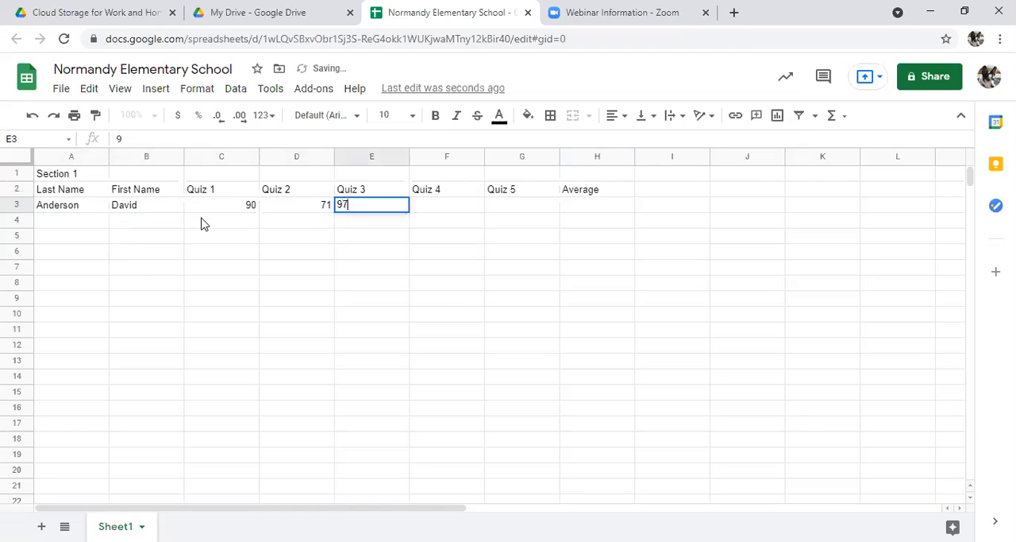
key(Tab)
text(77)
key(Tab)
text(62)
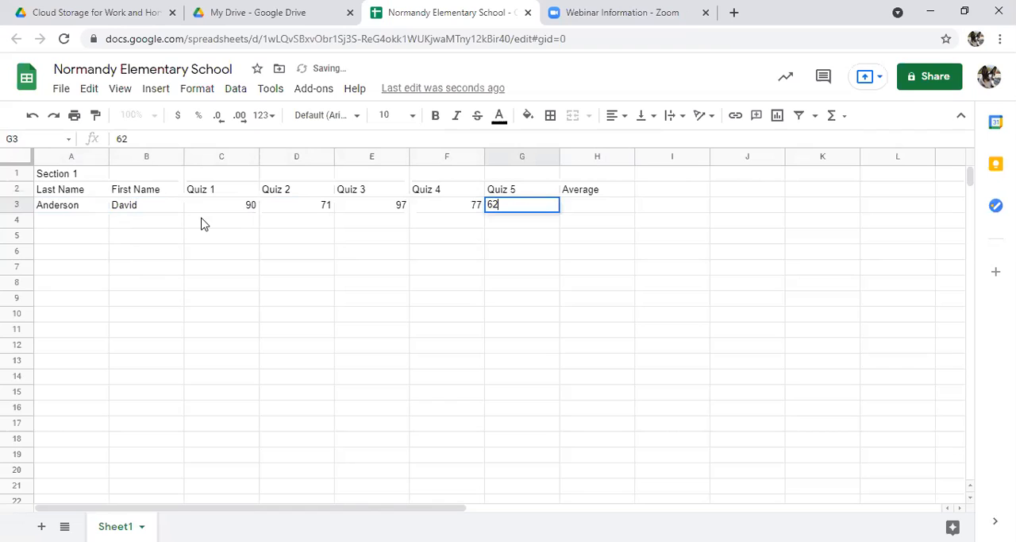
key(Return)
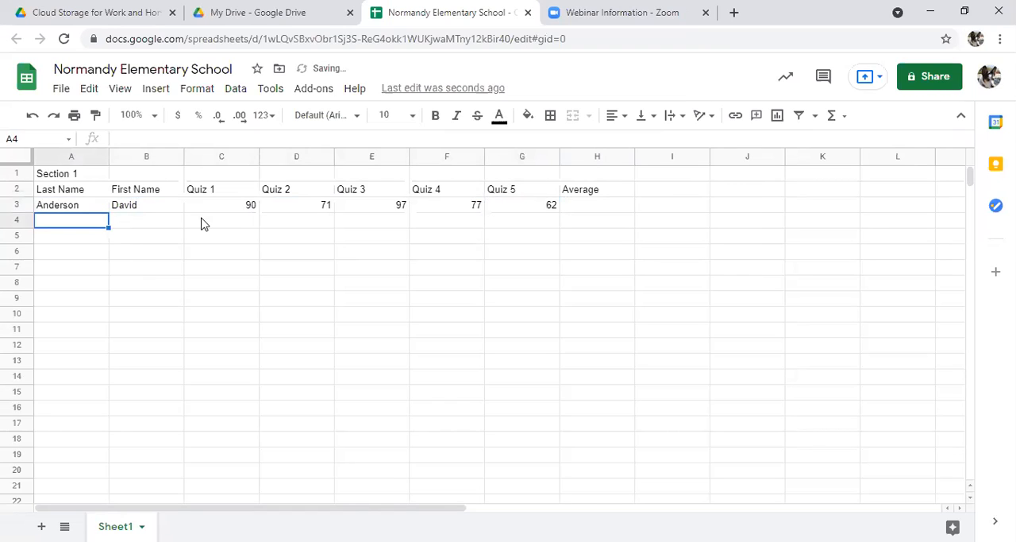
Step: Enter the second student's last name in A4 and first name in B4
text(Williams)
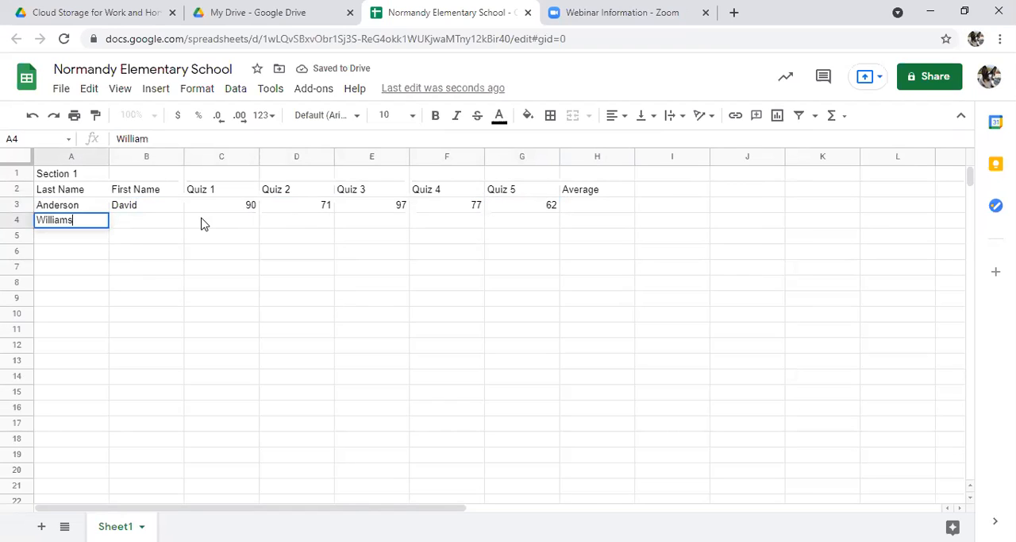
key(Tab)
text(Ashley)
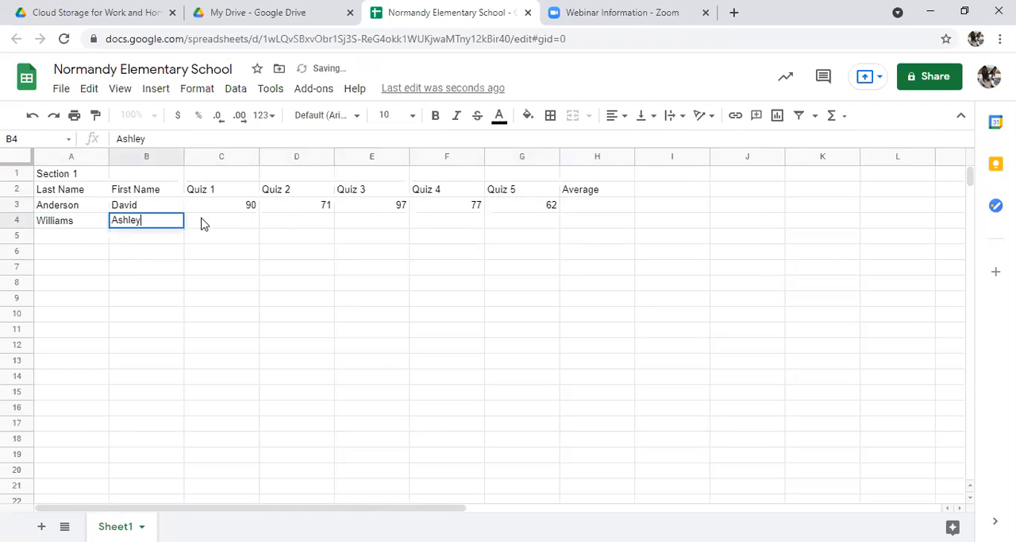
key(Tab)
Step: Enter the second student's quiz scores 69, 83, 93, 78 and 87 in cells C4 through G4
text(69)
key(Tab)
text(83)
key(Tab)
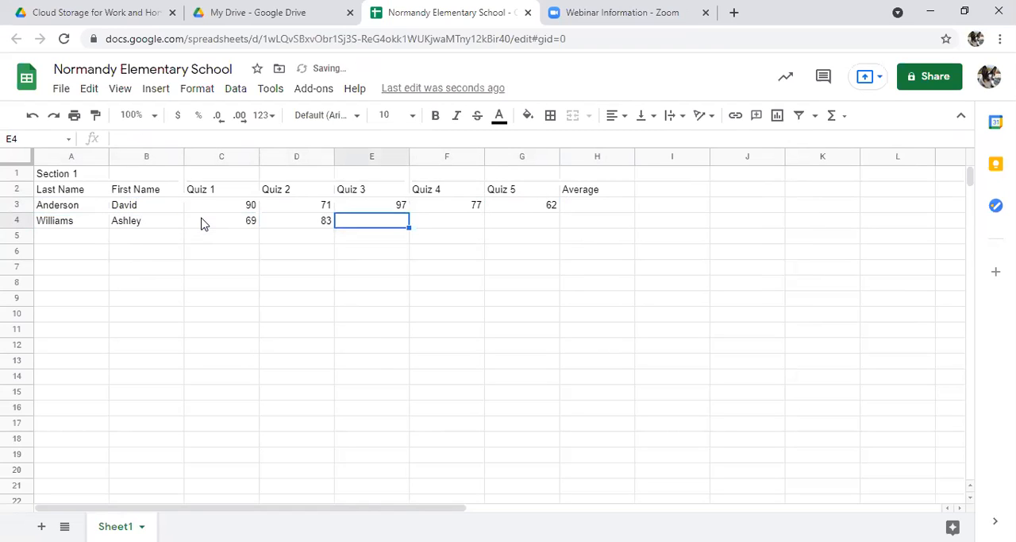
text(93)
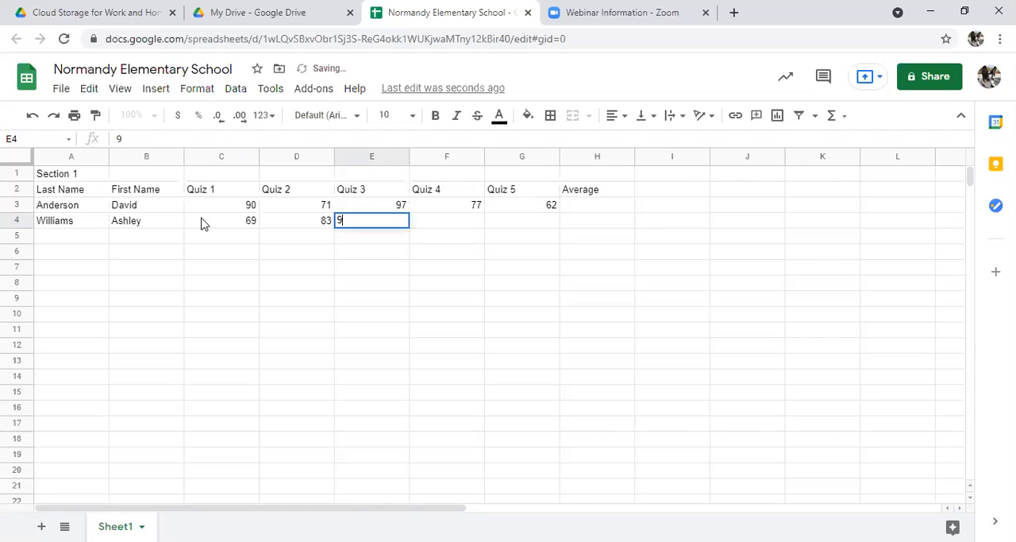
key(Tab)
text(78)
key(Tab)
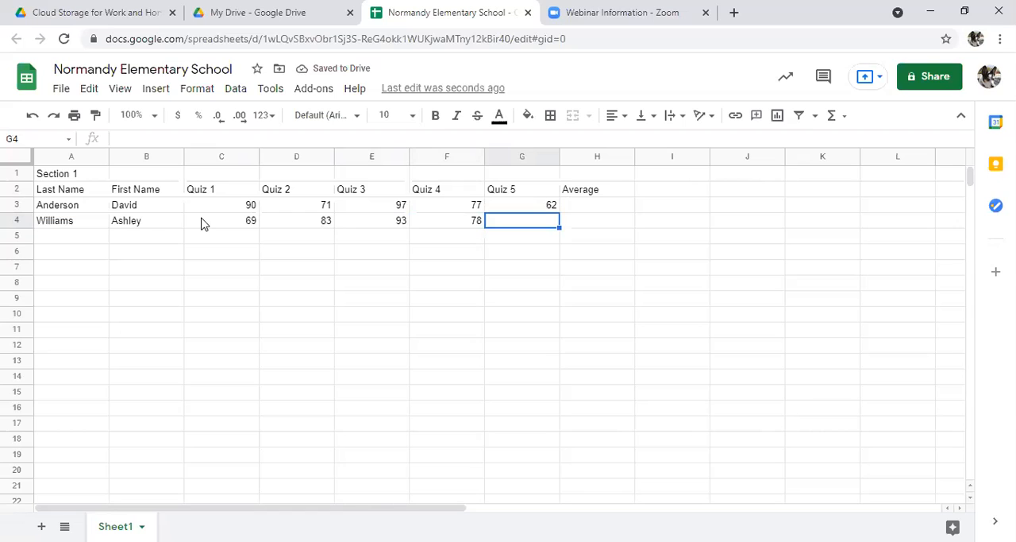
text(87)
key(Return)
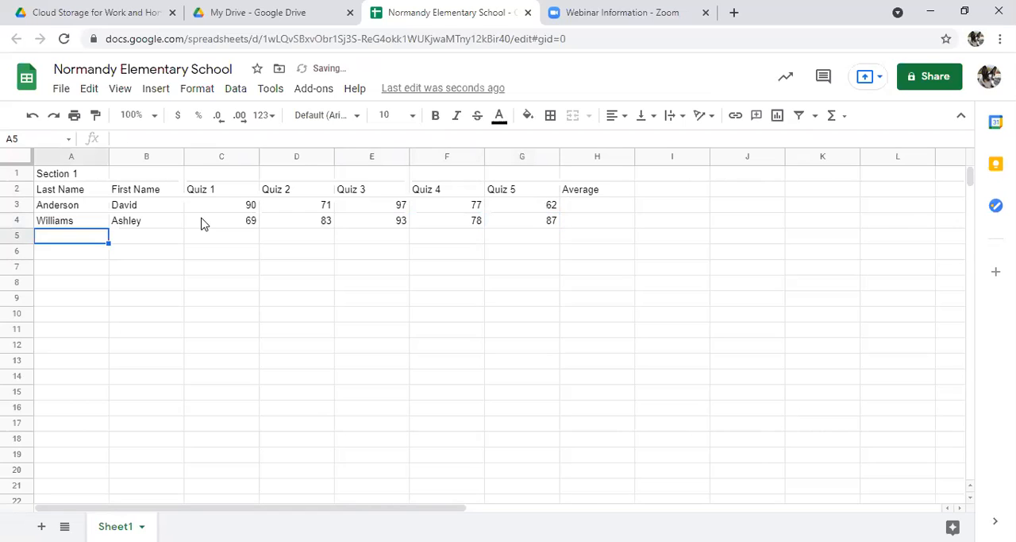
Step: Enter the third student's last name in A5 and first name in B5
text(Lawson,)
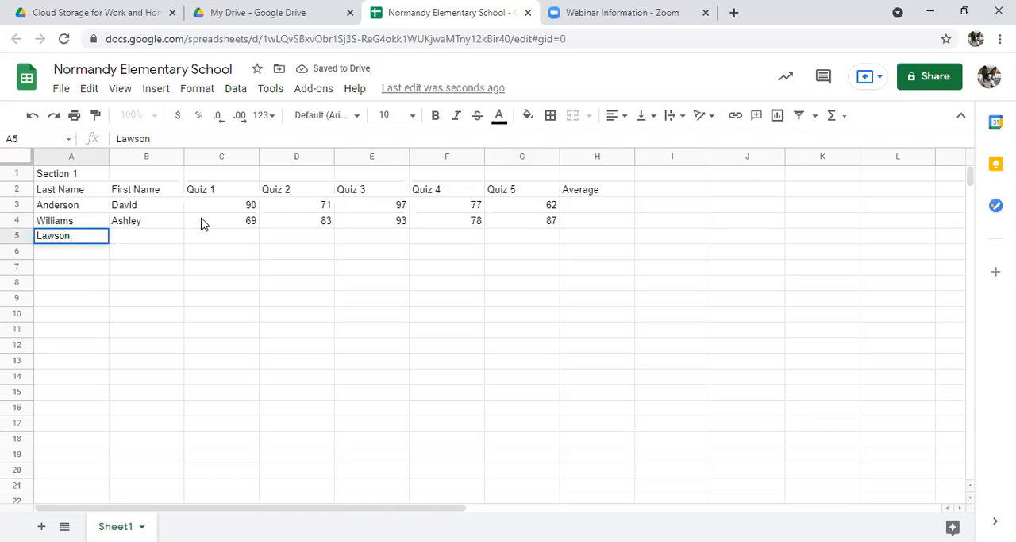
key(Tab)
text(Mirand)
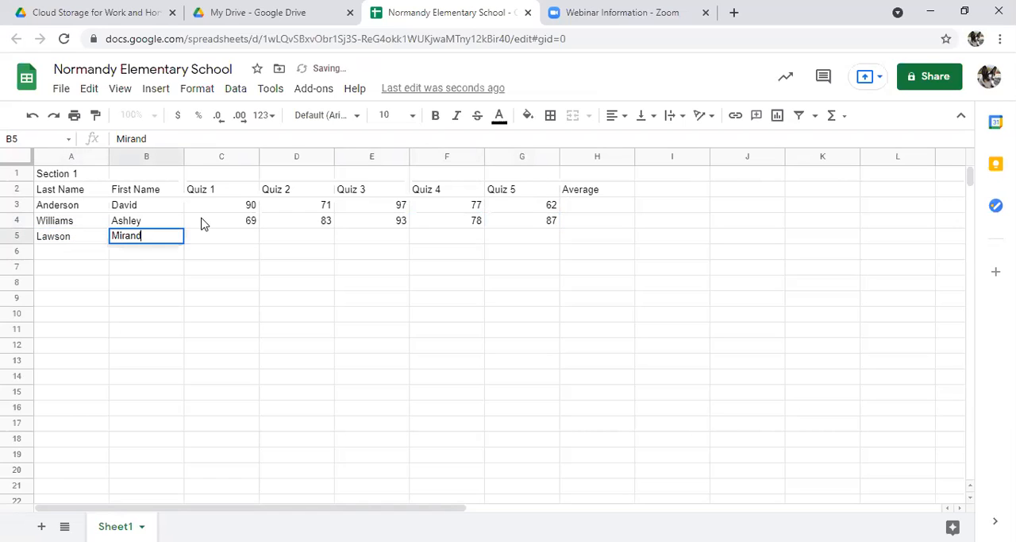
text(a)
key(Tab)
Step: Enter the third student's quiz scores 90, 70, 99, 81 and 81 in cells C5 through G5
text(90)
key(Tab)
text(78)
key(BackSpace)
text(0)
key(Tab)
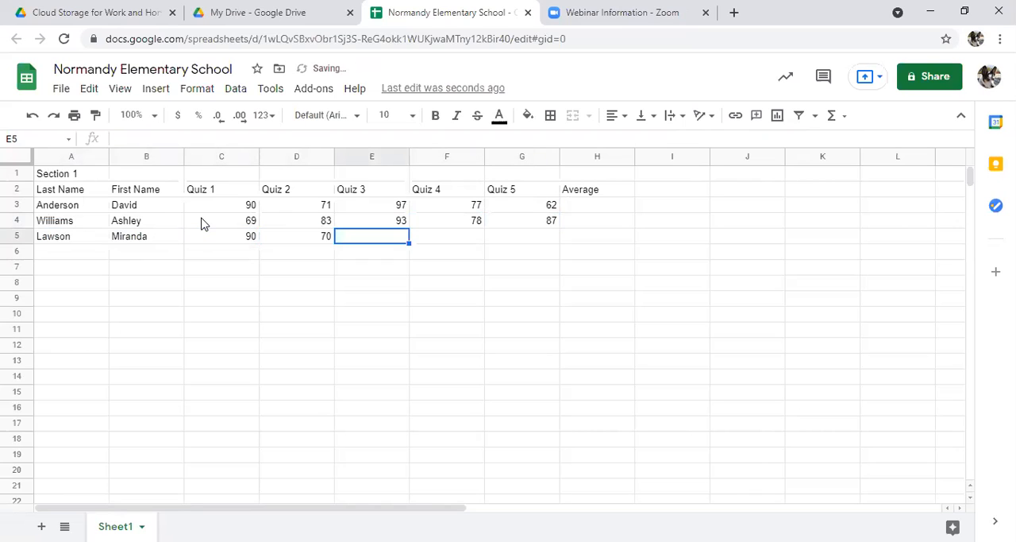
text(99)
key(Tab)
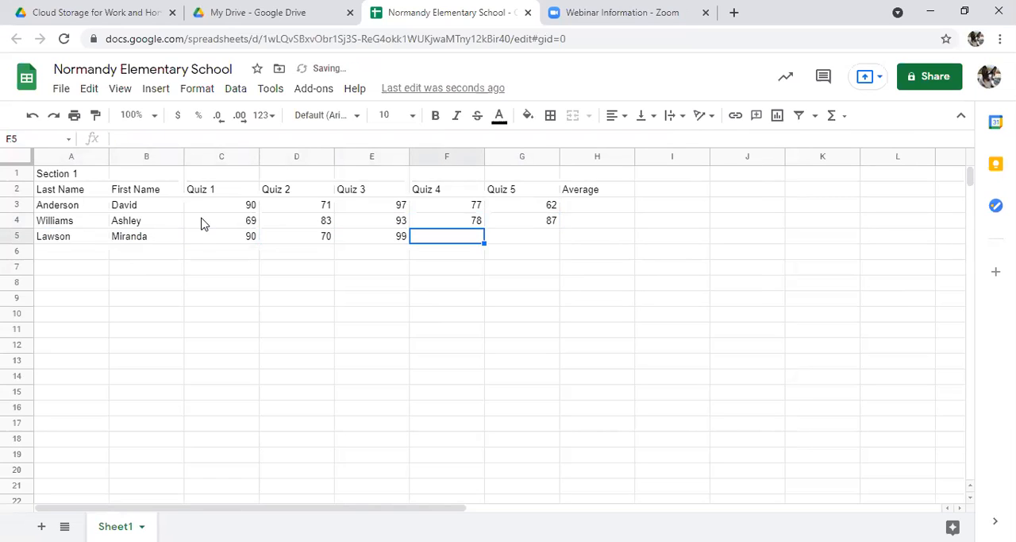
text(81)
key(Tab)
text(81)
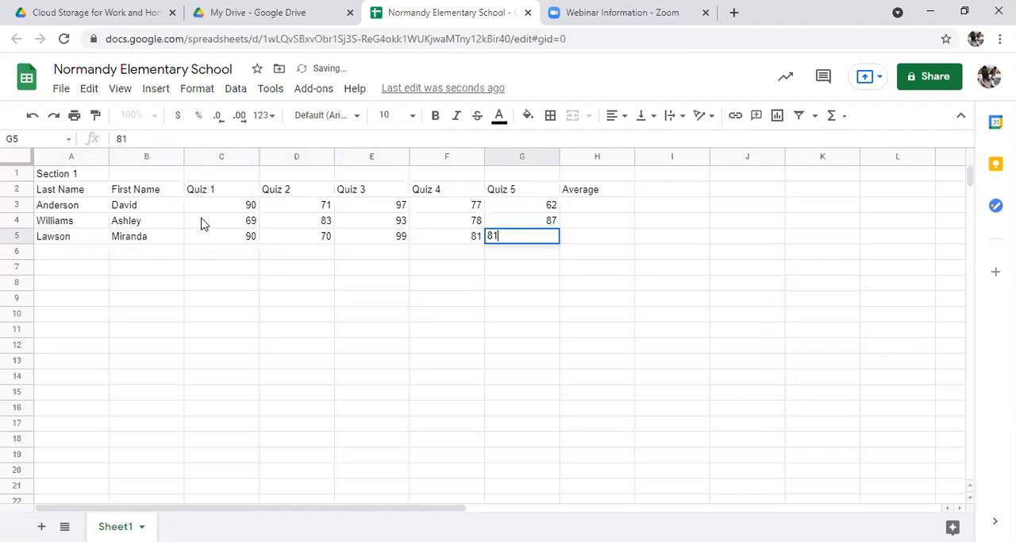
key(Return)
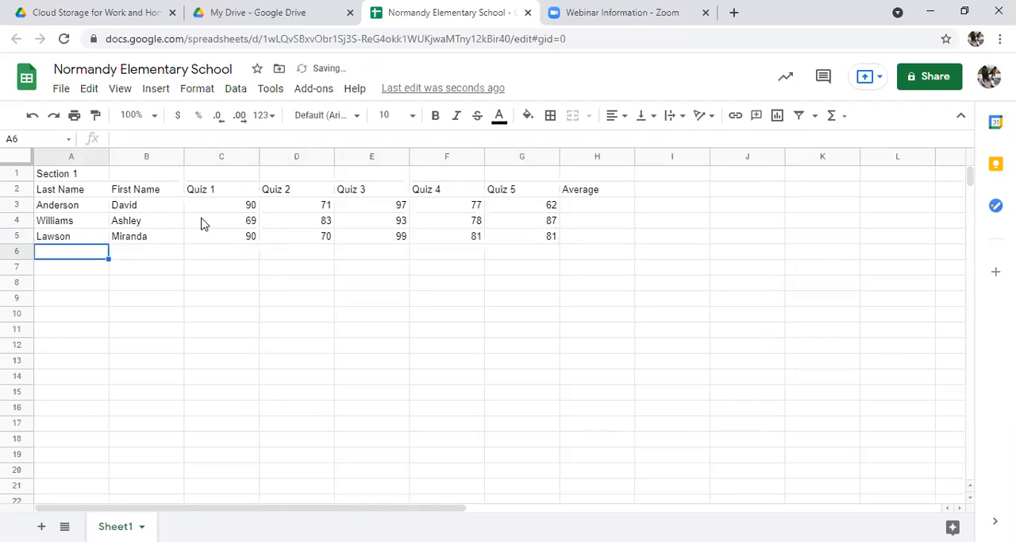
Step: Enter the fourth student's last name in A6 and first name in B6
text(Teri)
key(BackSpace)
key(BackSpace)
key(BackSpace)
text(her)
key(BackSpace)
text(irin)
key(Tab)
text(Alistar)
key(BackSpace)
text(ir)
key(Tab)
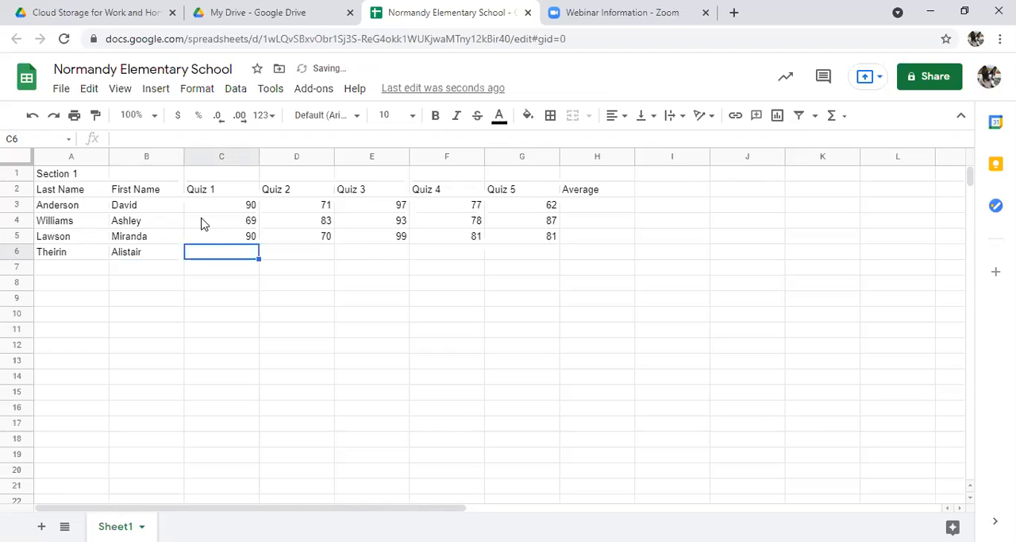
Step: Enter the fourth student's quiz scores 83, 96, 90, 83 and 88 in cells C6 through G6
text(83)
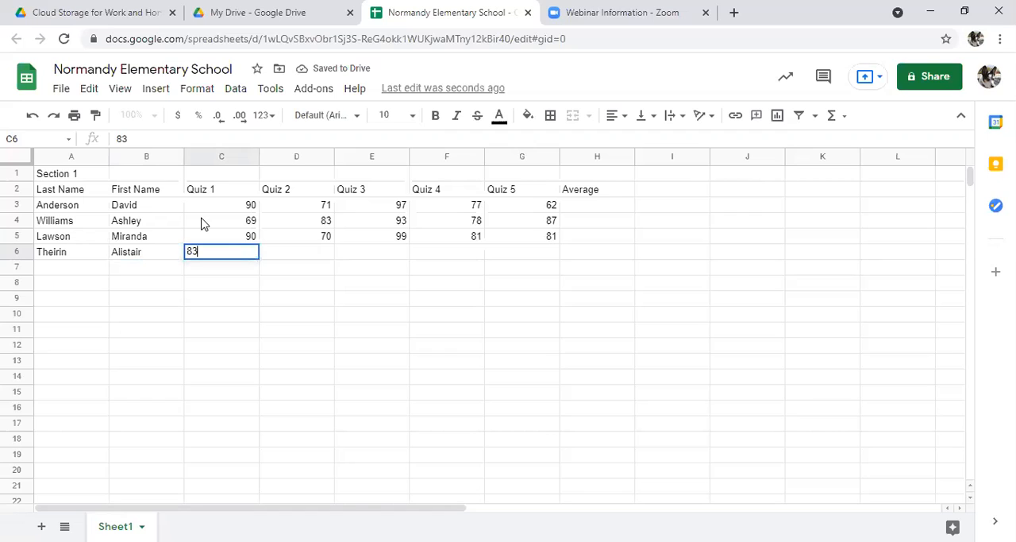
key(Tab)
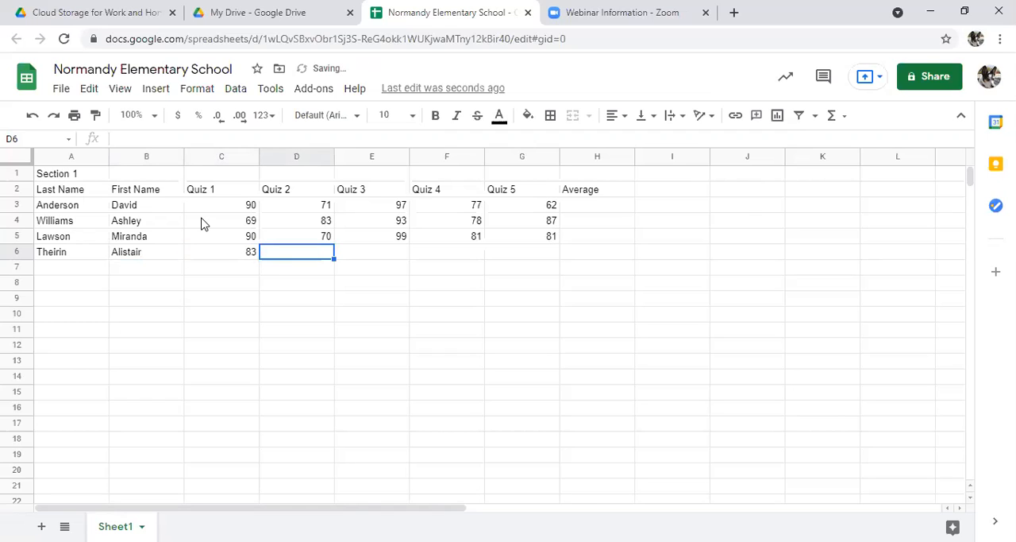
text(96)
key(Tab)
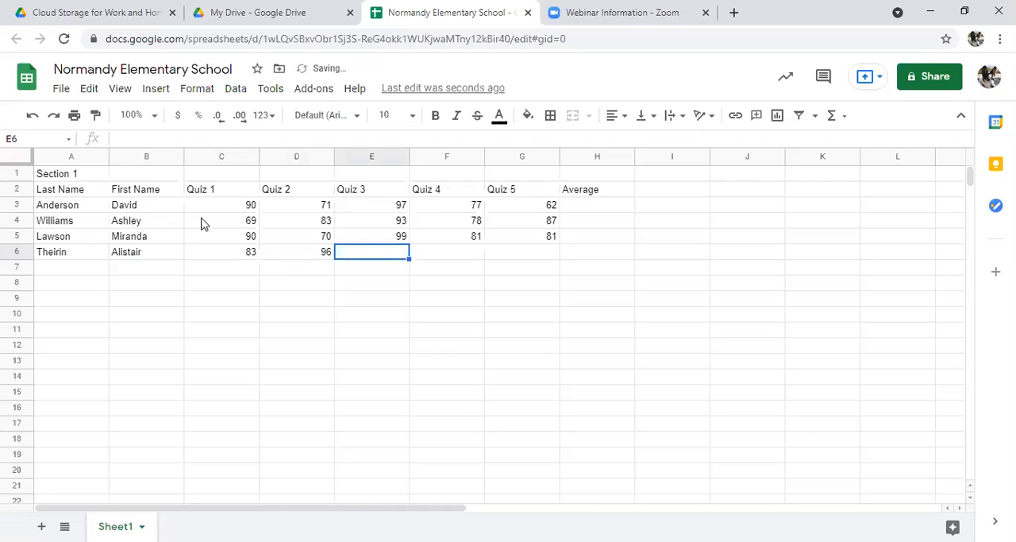
text(90)
key(Tab)
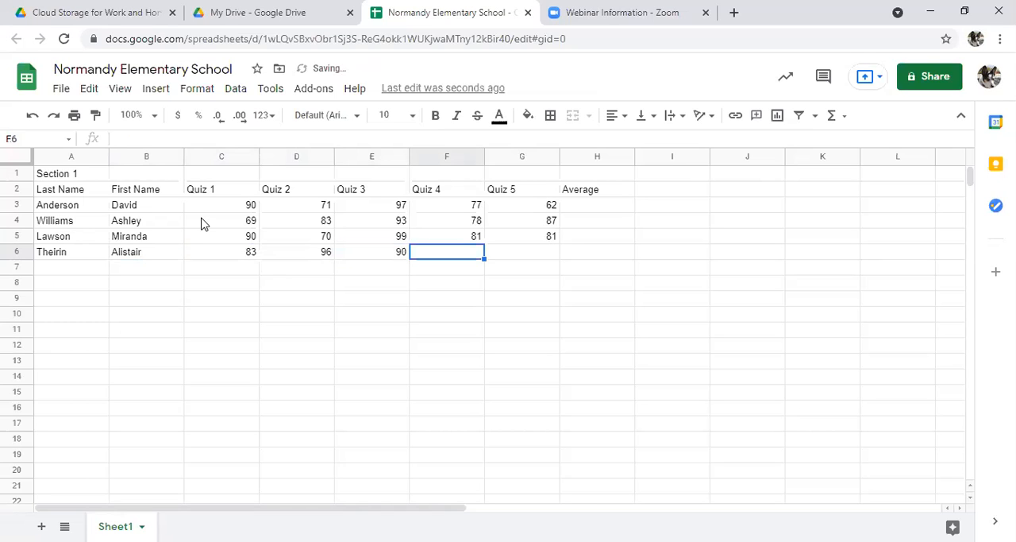
text(83)
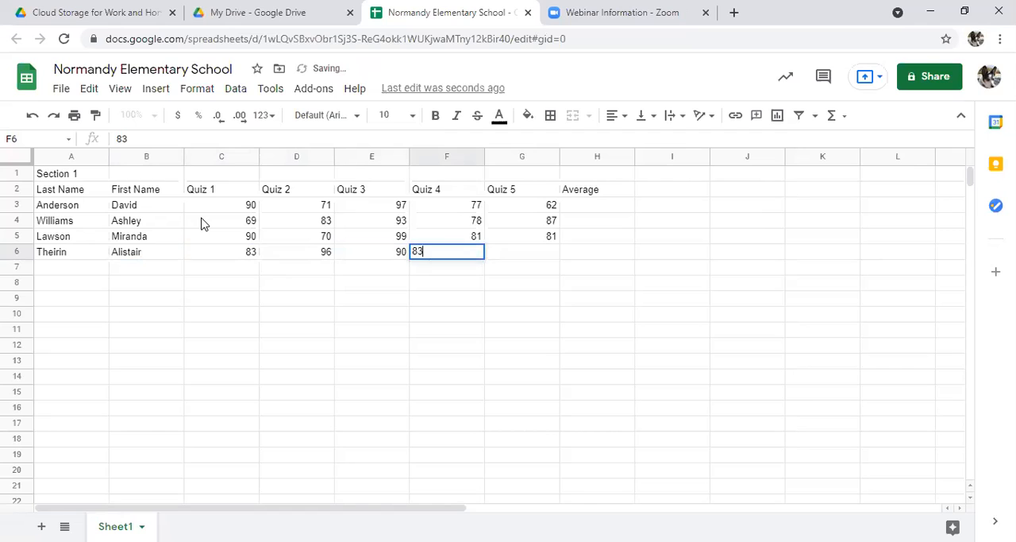
key(Tab)
text(88)
key(Tab)
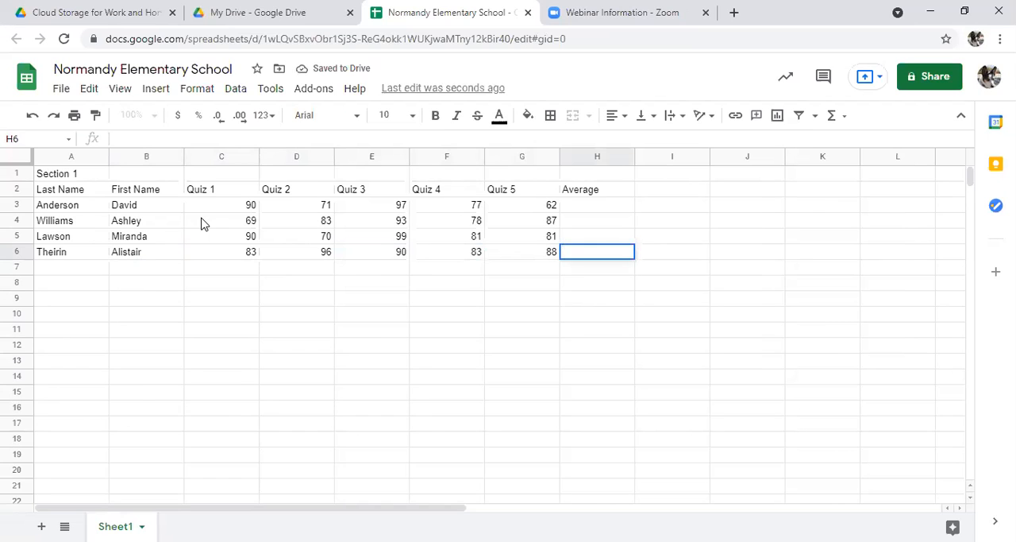
Step: Enter the fifth student's last name in A7 and first name in B7
click(55, 272)
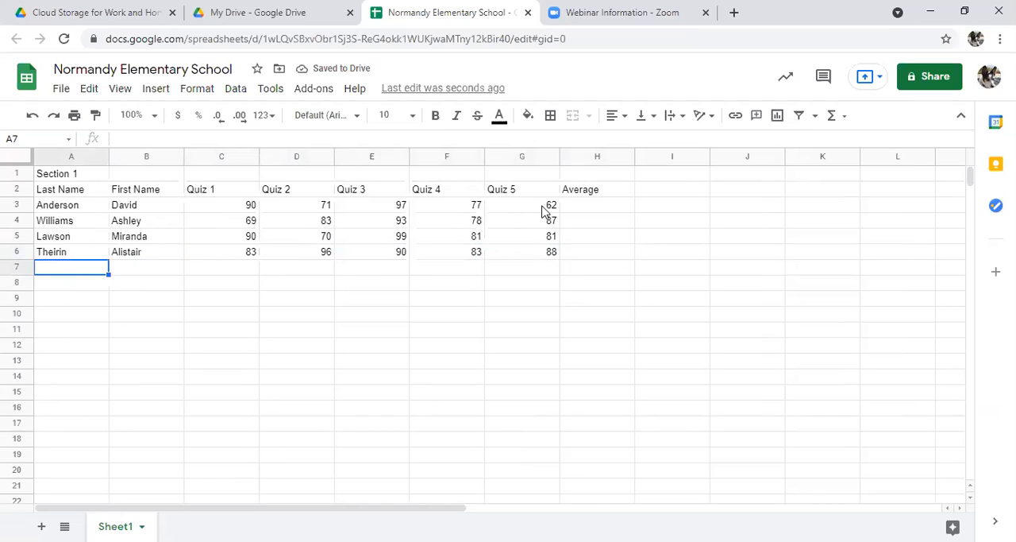
text(Vega)
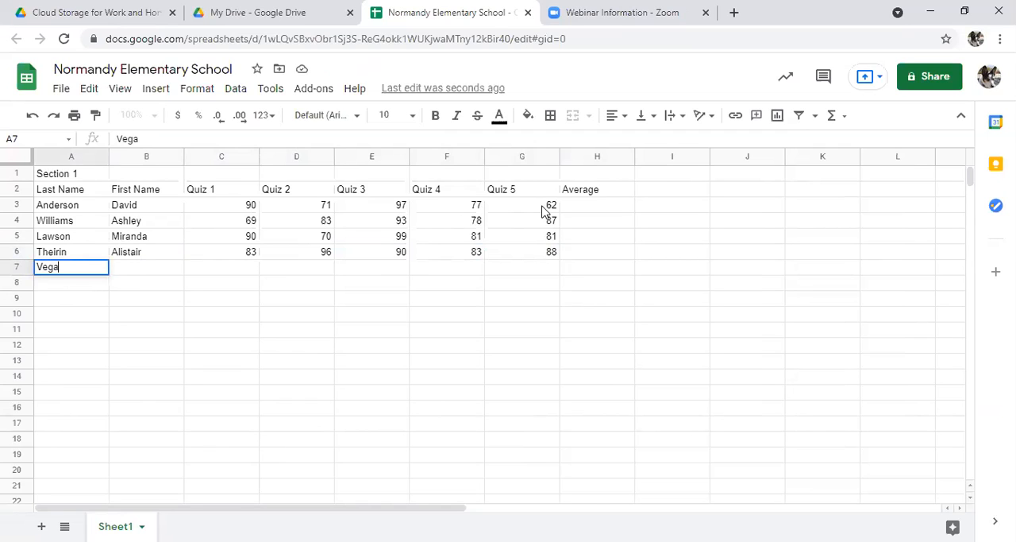
key(Tab)
text(James)
key(Tab)
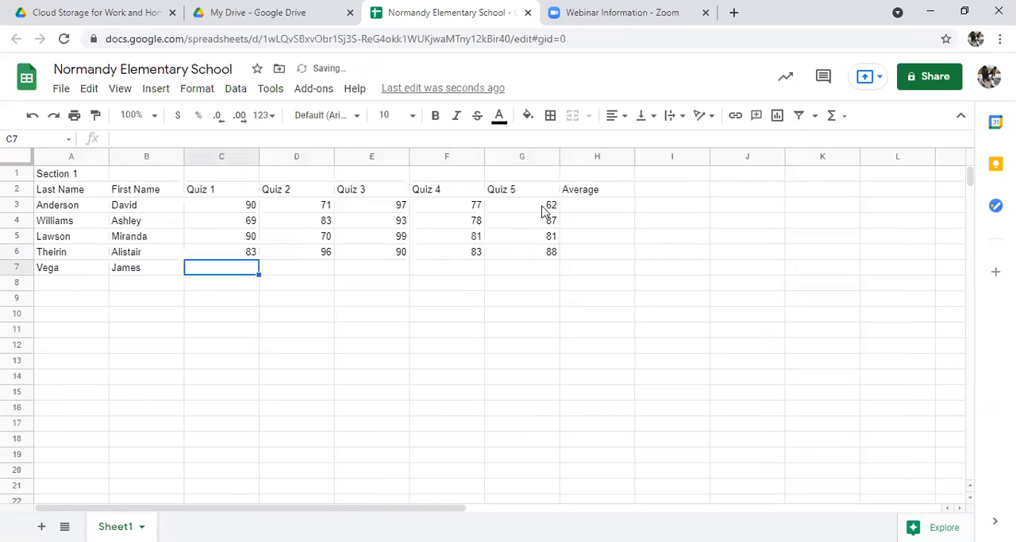
Step: Enter the fifth student's quiz scores 88, 96, 92, 99 and 73 in cells C7 through G7
text(88)
key(Tab)
text(96)
key(Tab)
text(92)
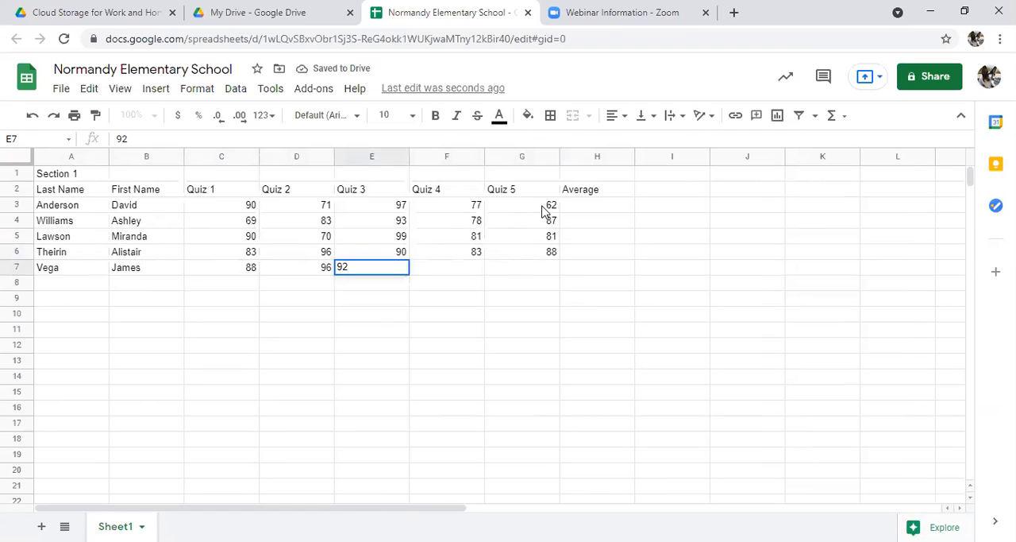
key(Tab)
text(99)
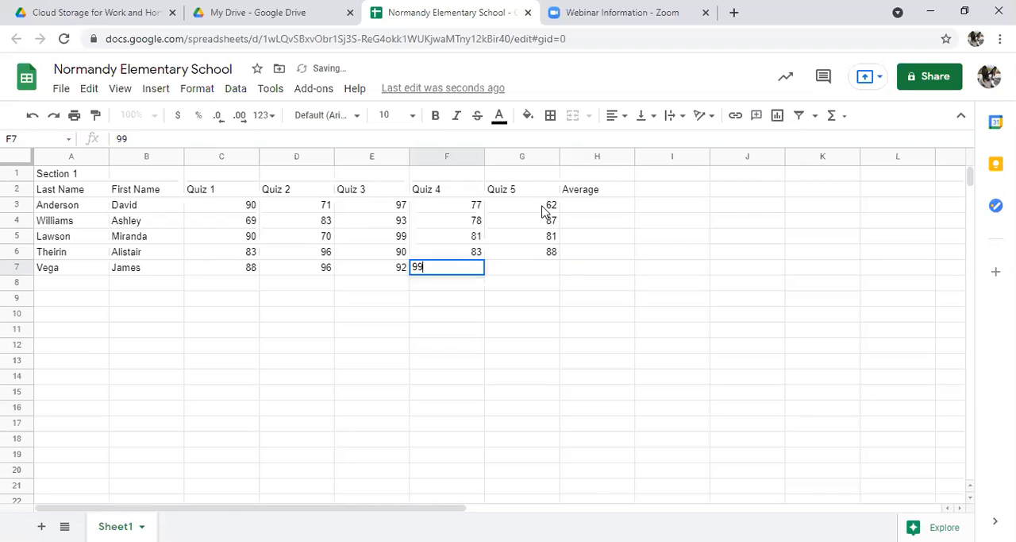
key(Tab)
text(73)
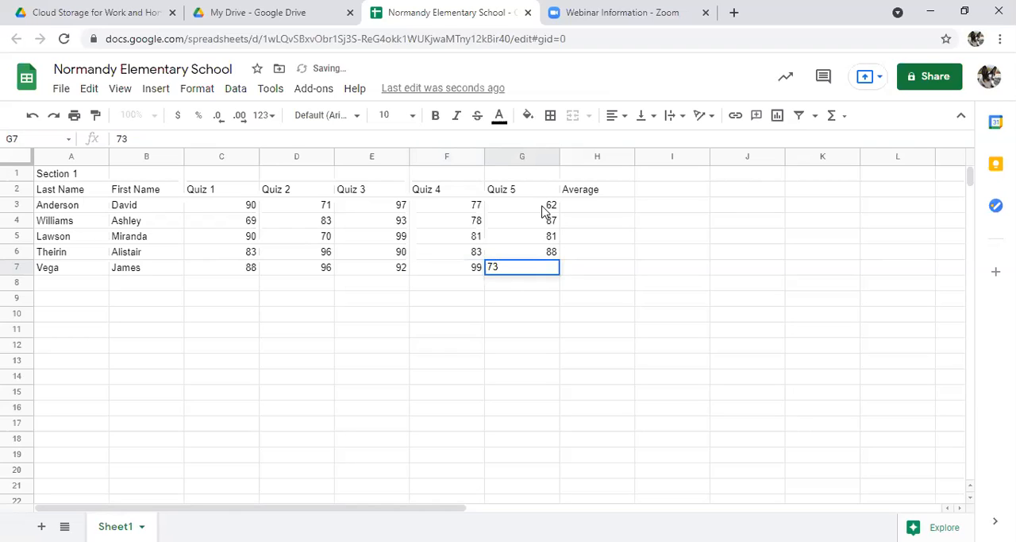
key(Return)
Step: Enter the sixth student's last name in A8 and first name in B8
text(Moreau)
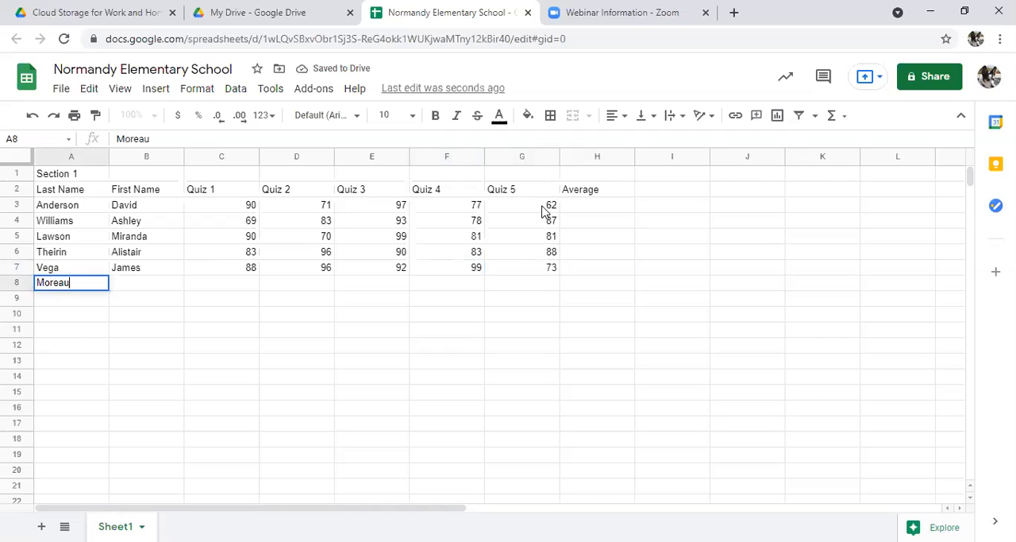
key(Tab)
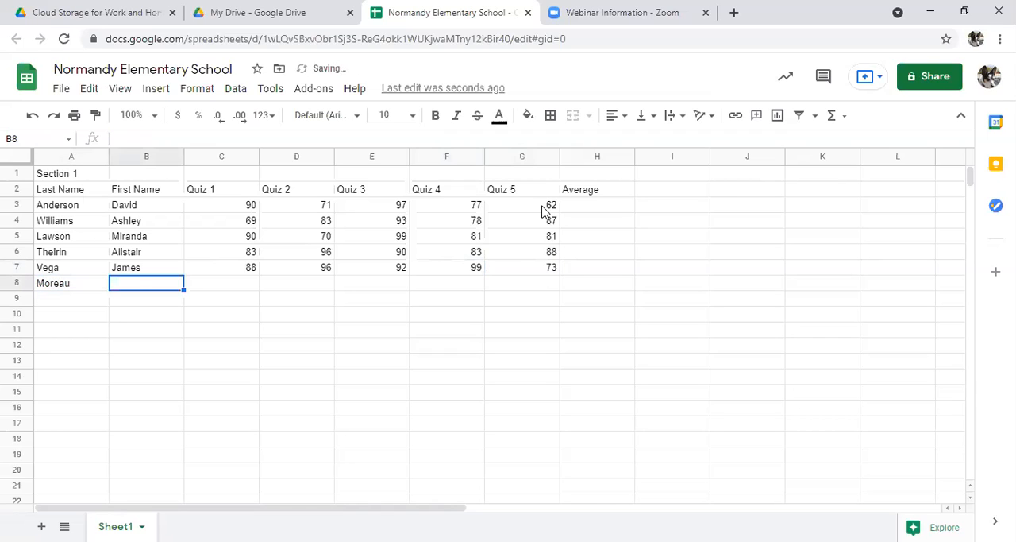
text(J)
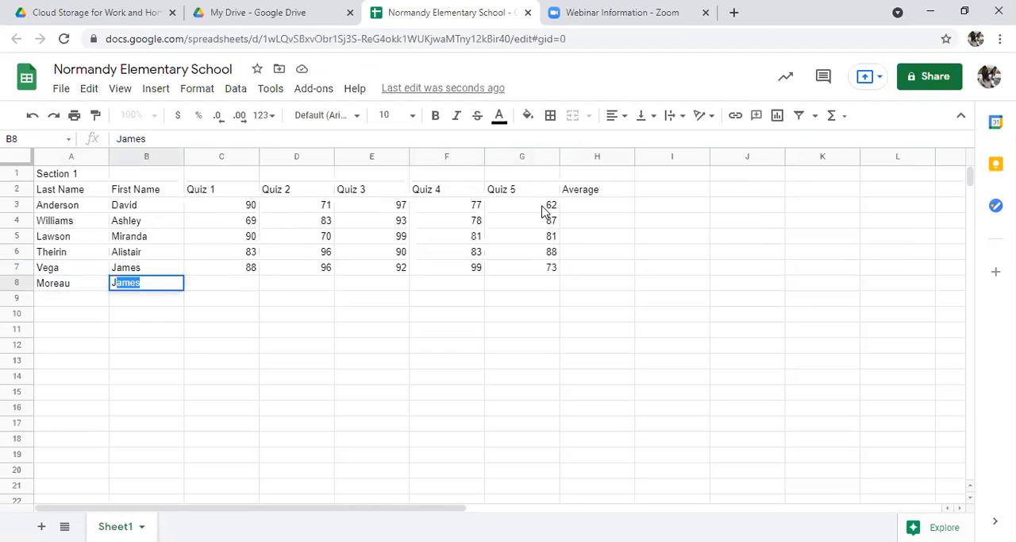
text(eff)
key(Tab)
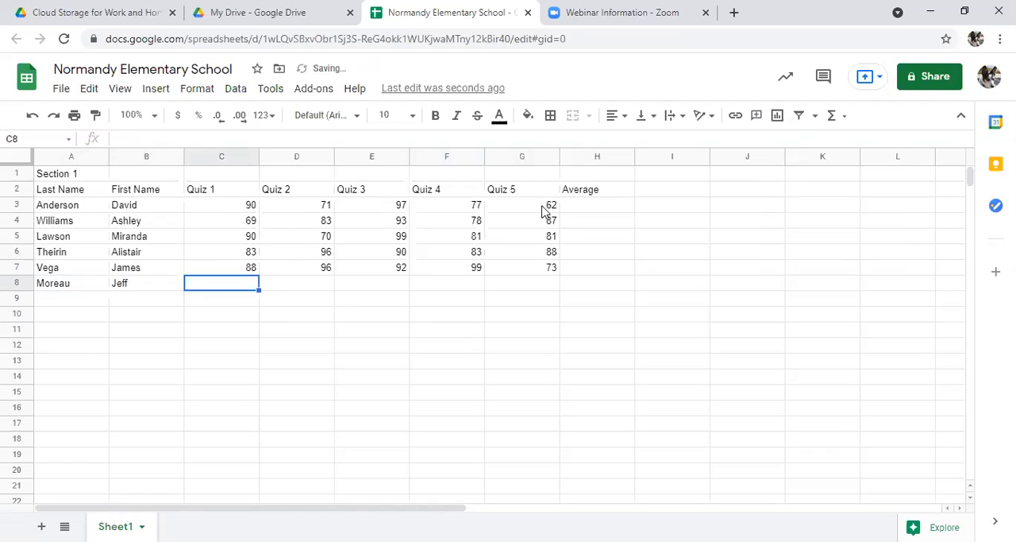
Step: Enter the sixth student's quiz scores 77, 81, 89, 98 and 55 in cells C8 through G8
text(77)
key(Tab)
text(81)
key(Tab)
text(89)
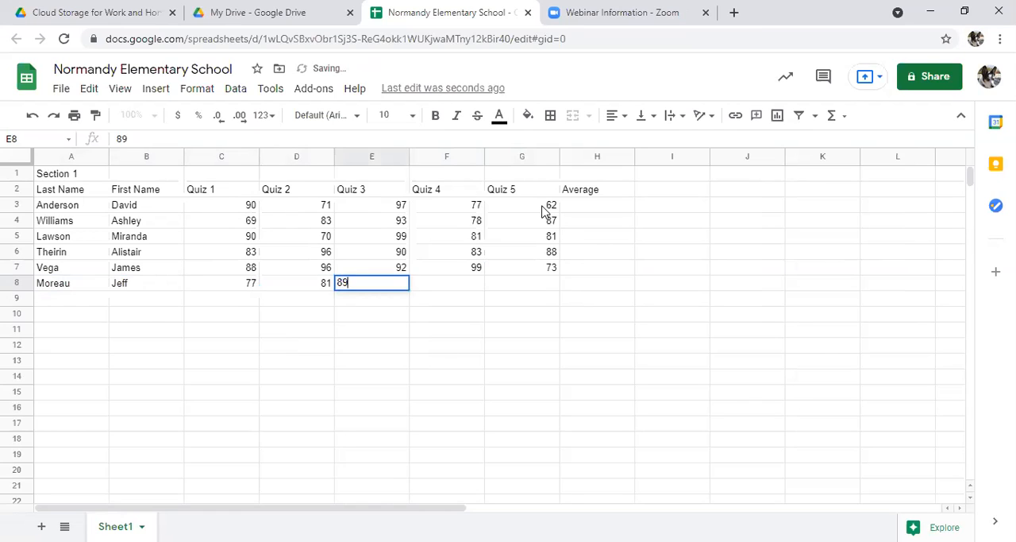
key(Tab)
text(98)
key(Tab)
text(55)
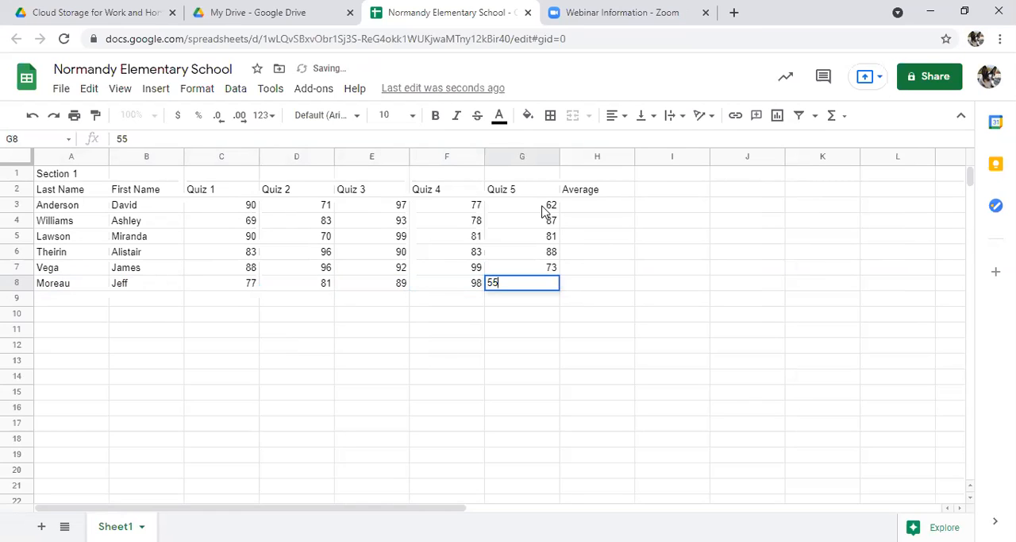
key(Return)
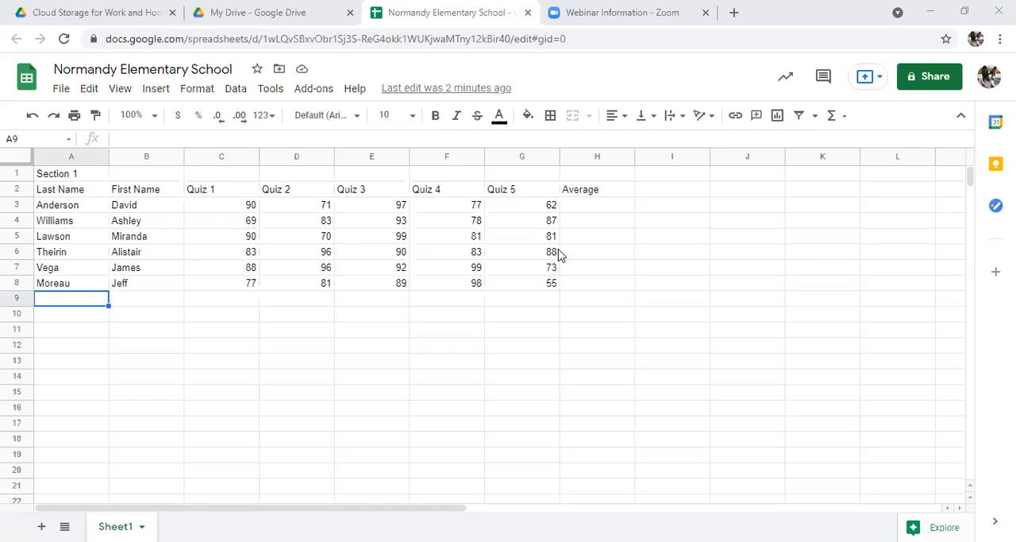
Step: Insert a new column before the Average column and enter the header Quiz 6 in H2
click(586, 208)
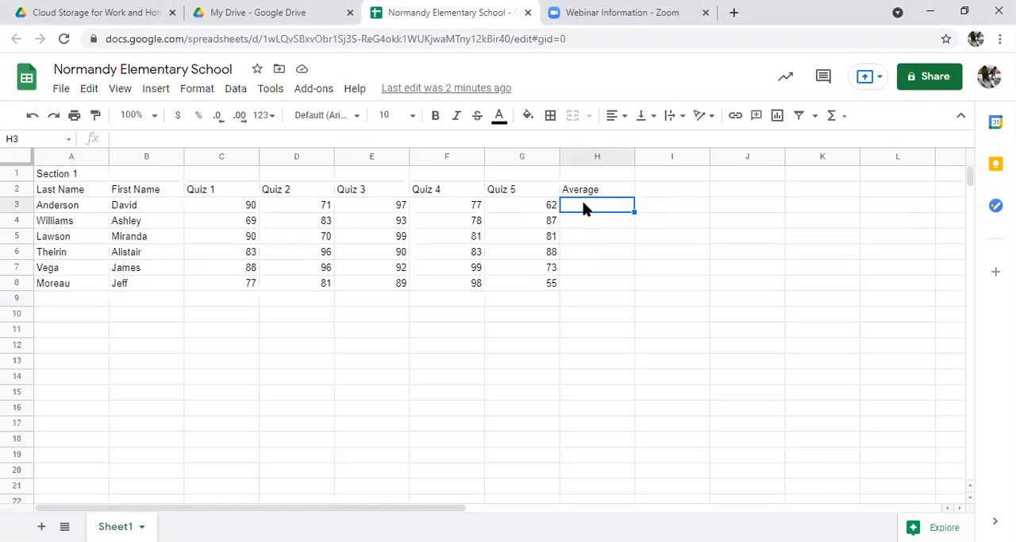
click(166, 97)
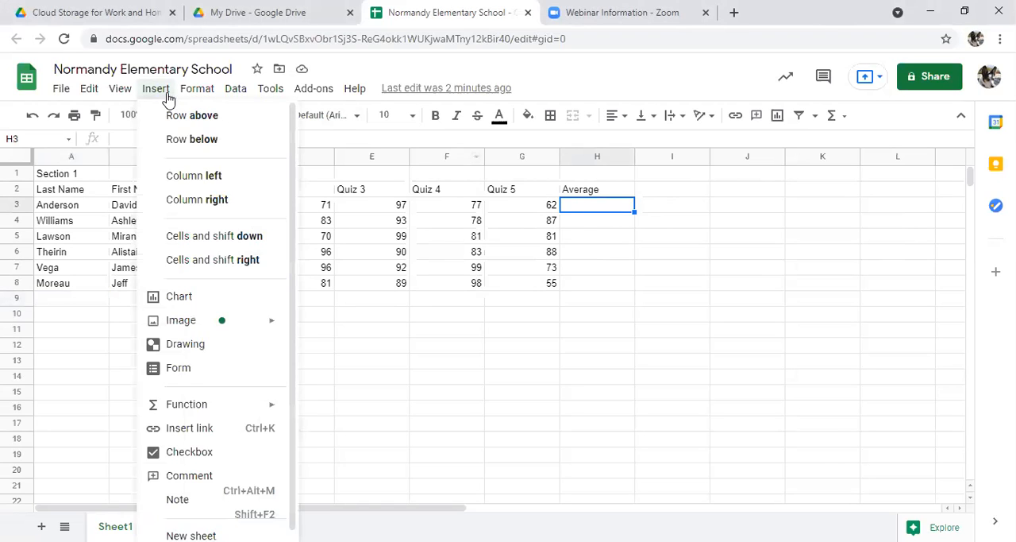
click(195, 177)
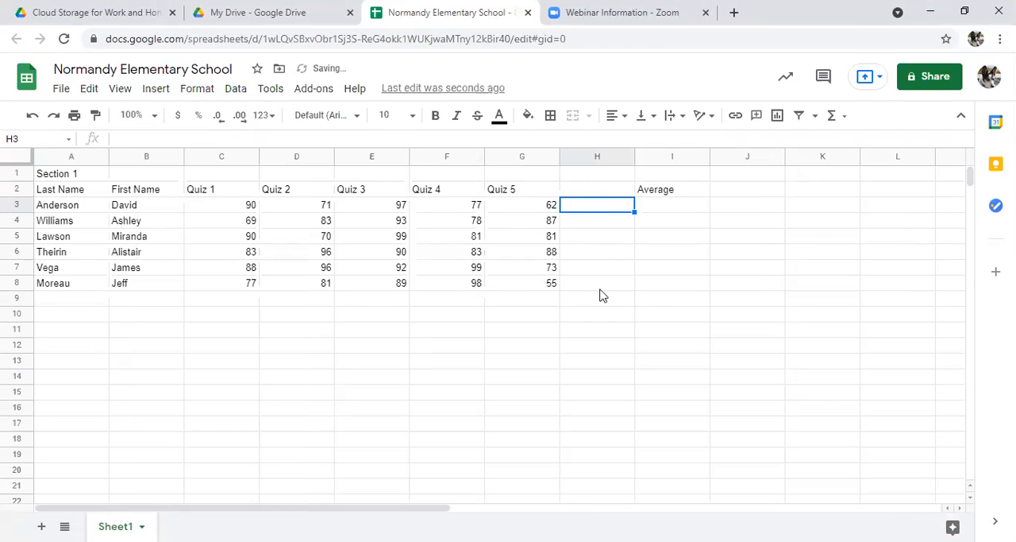
click(583, 196)
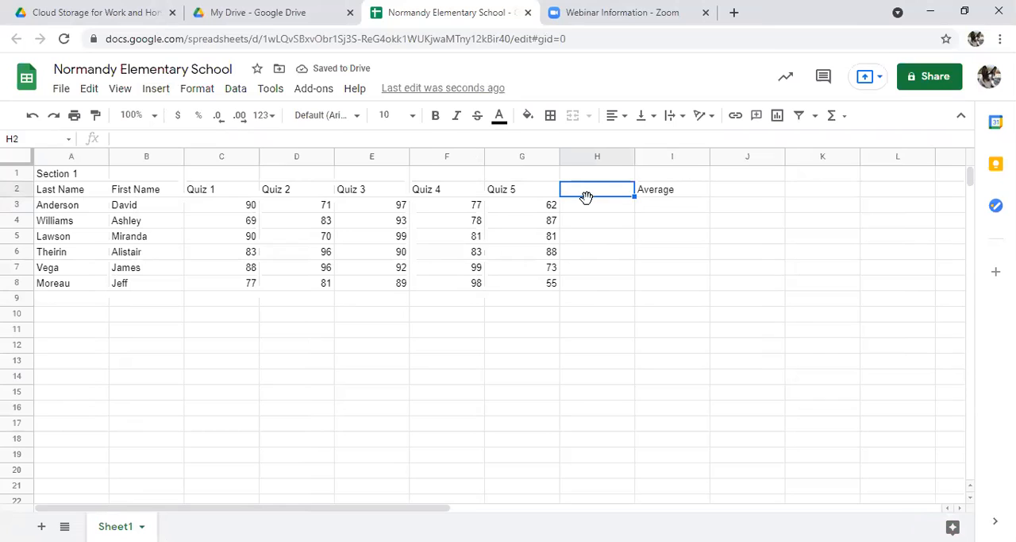
text(Quiz6)
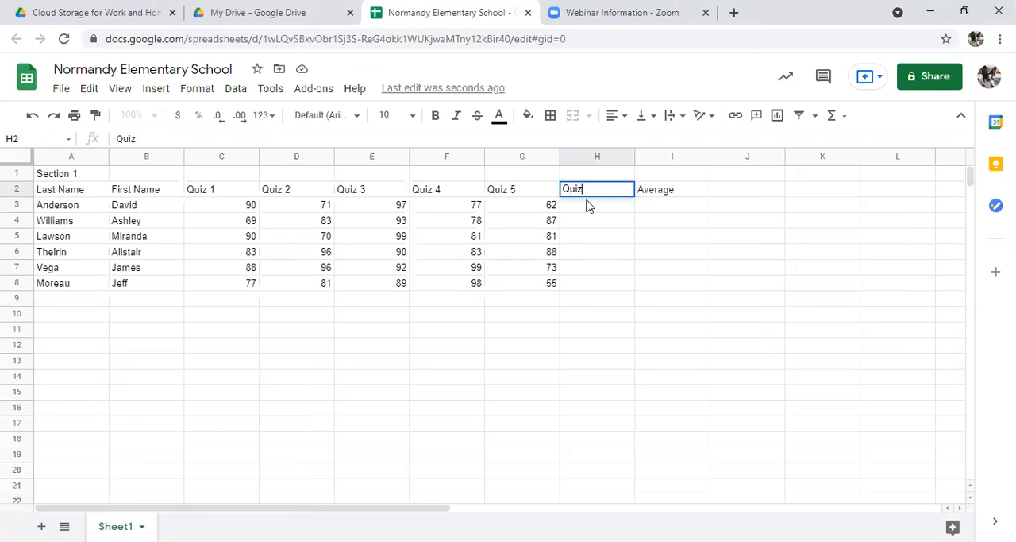
key(BackSpace)
text(6)
key(Return)
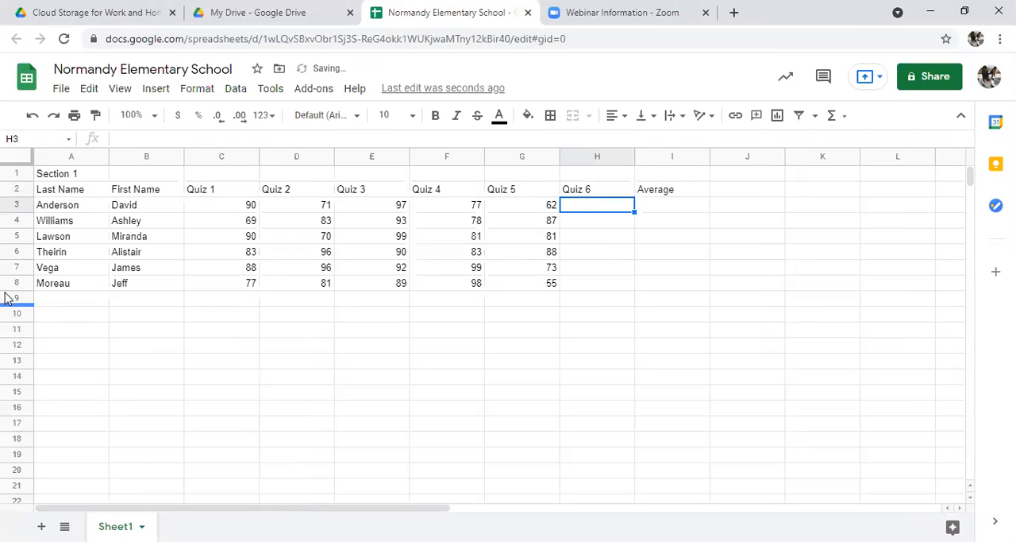
Step: Insert an empty row above the fourth student's row, row 6
click(17, 253)
click(56, 258)
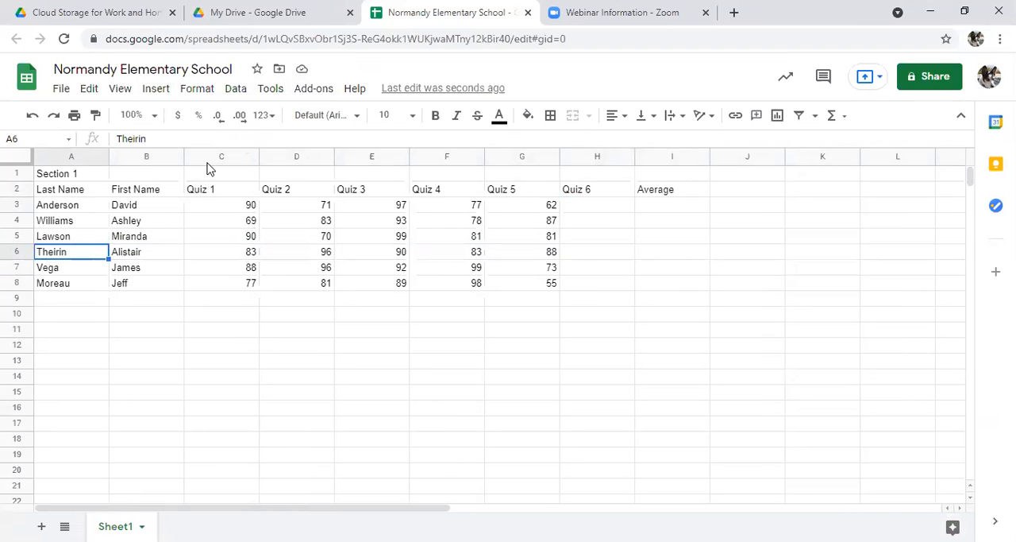
click(159, 93)
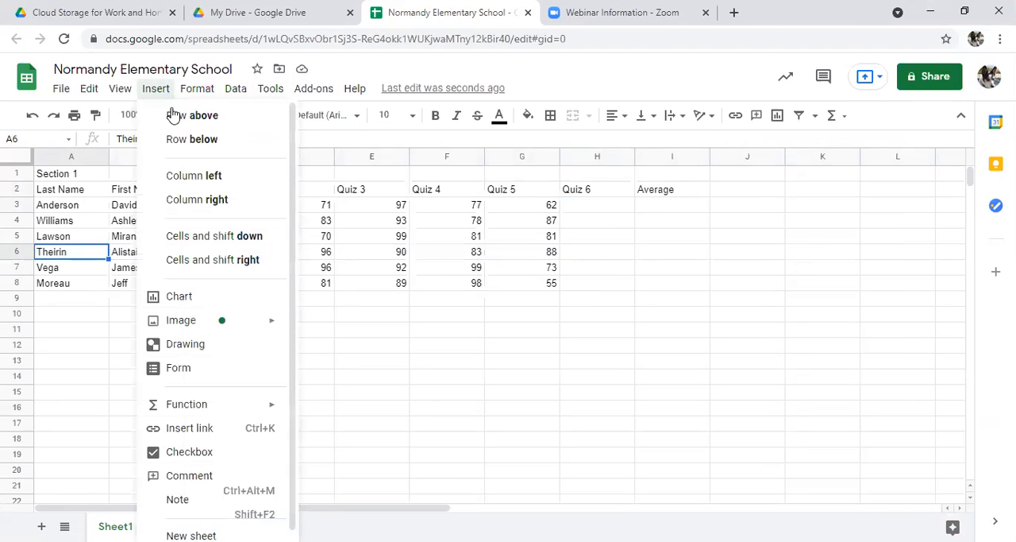
click(176, 117)
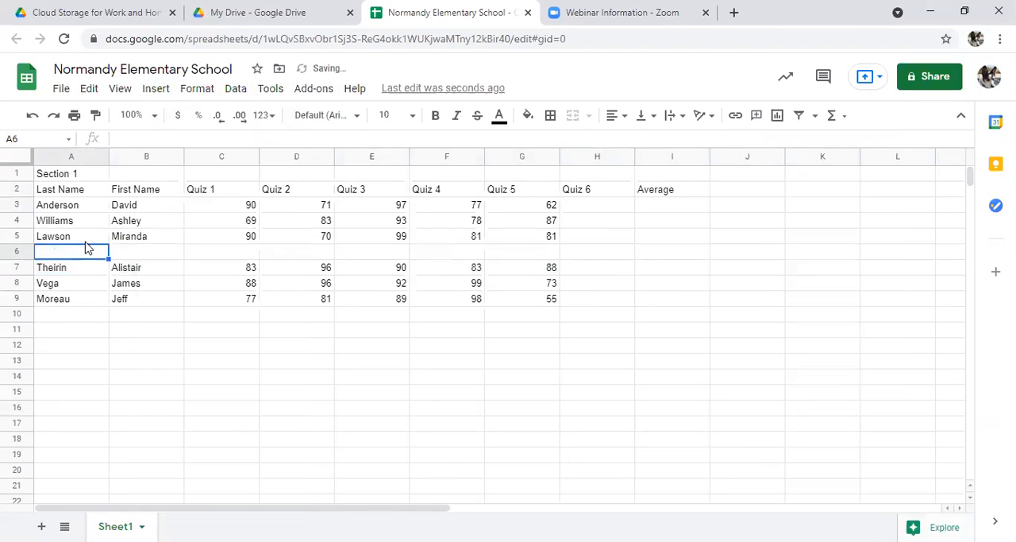
Step: Enter the added student's last name in A6 and first name in B6
text(Shpe)
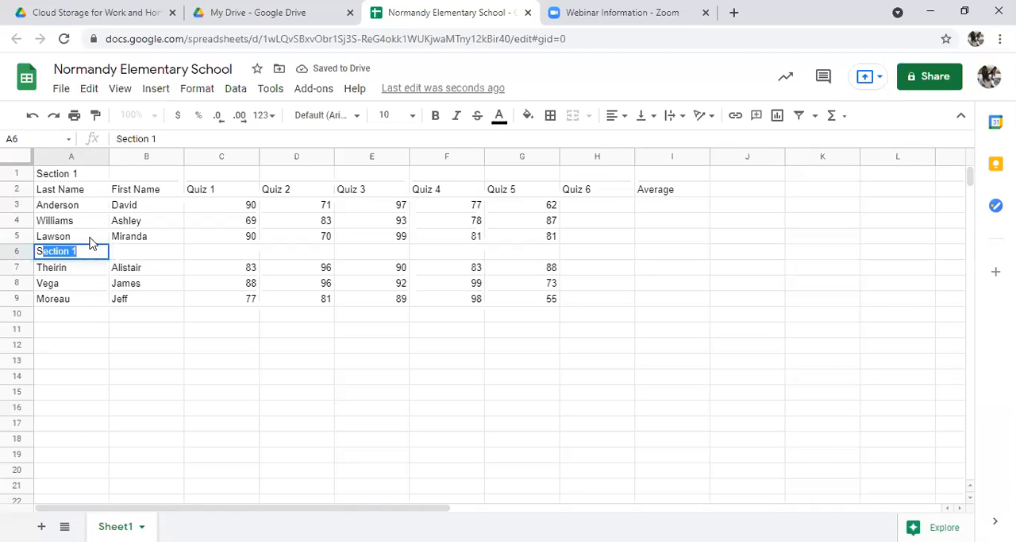
key(BackSpace)
key(BackSpace)
text(epherd)
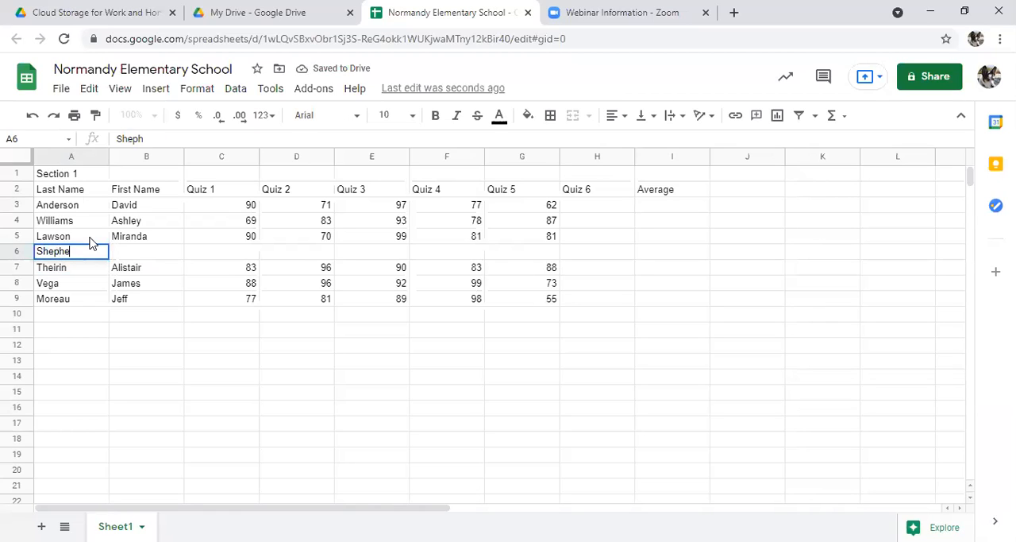
key(Tab)
text(Cora)
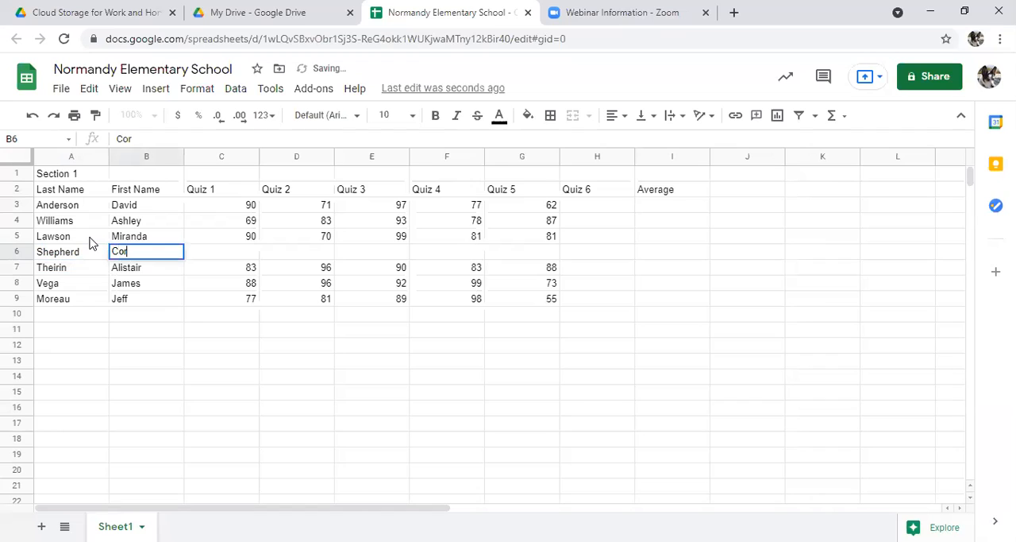
key(Tab)
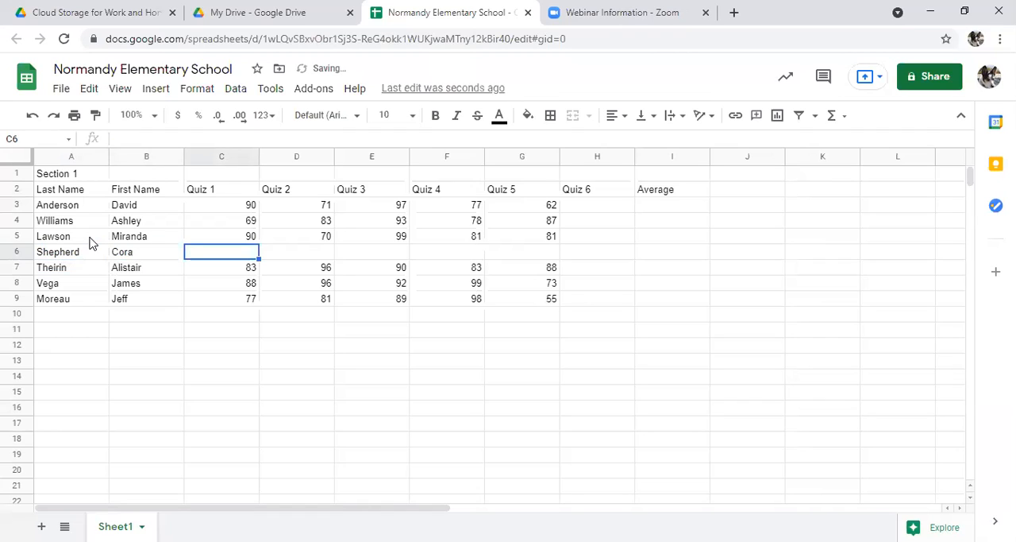
Step: Enter the added student's quiz scores 78, 98, 92, 79 and 59 in cells C6 through G6
text(78)
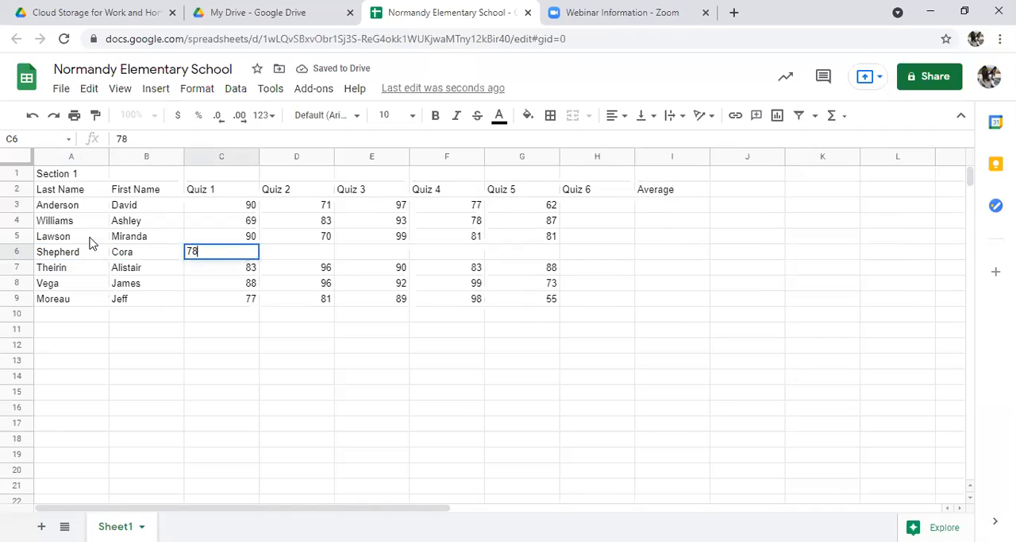
key(Tab)
text(97)
key(BackSpace)
text(8)
key(Tab)
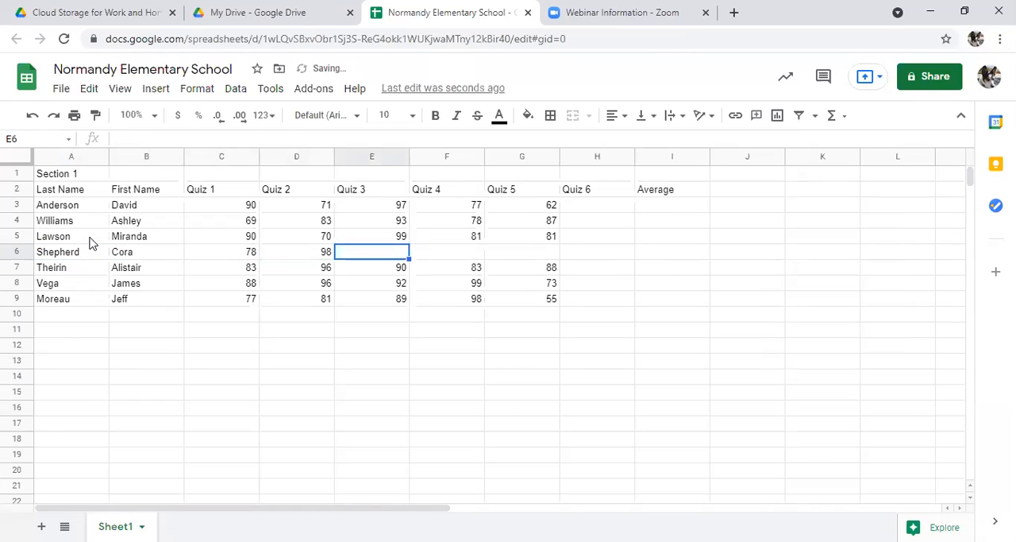
text(92)
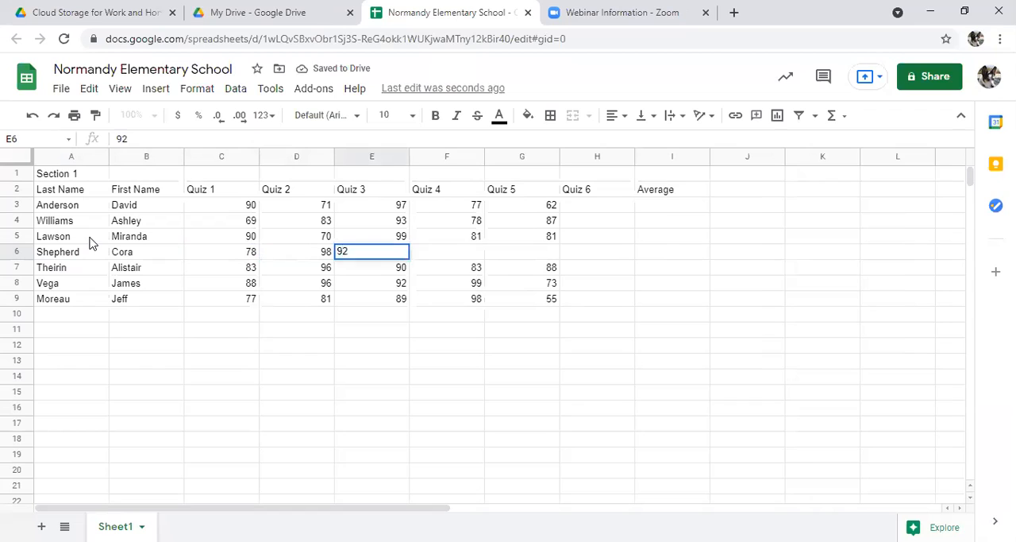
key(Tab)
text(79)
key(Tab)
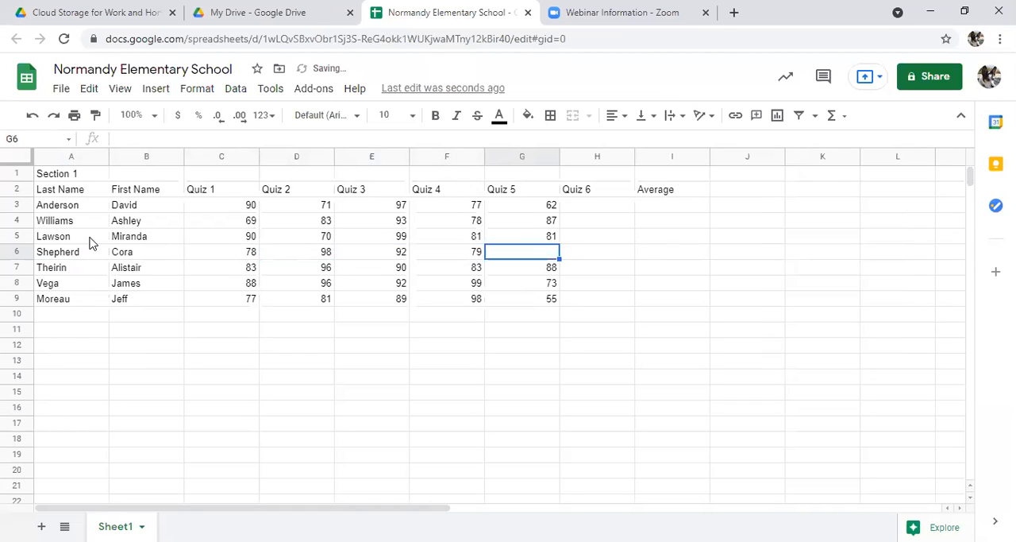
text(59)
key(Tab)
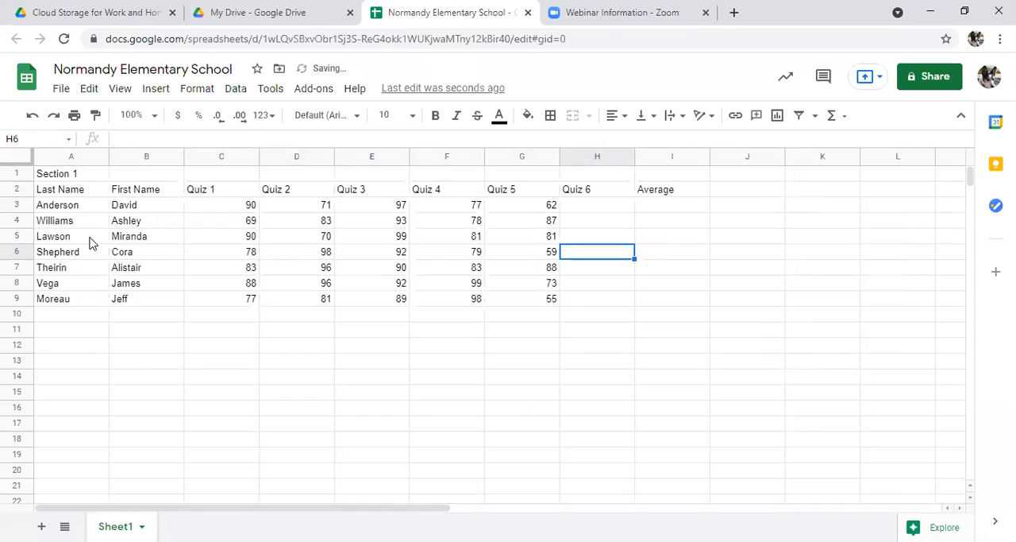
Step: Enter the Quiz 6 scores 88, 90, 59, 50, 88, 57 and 98 in cells H3 through H9
click(597, 208)
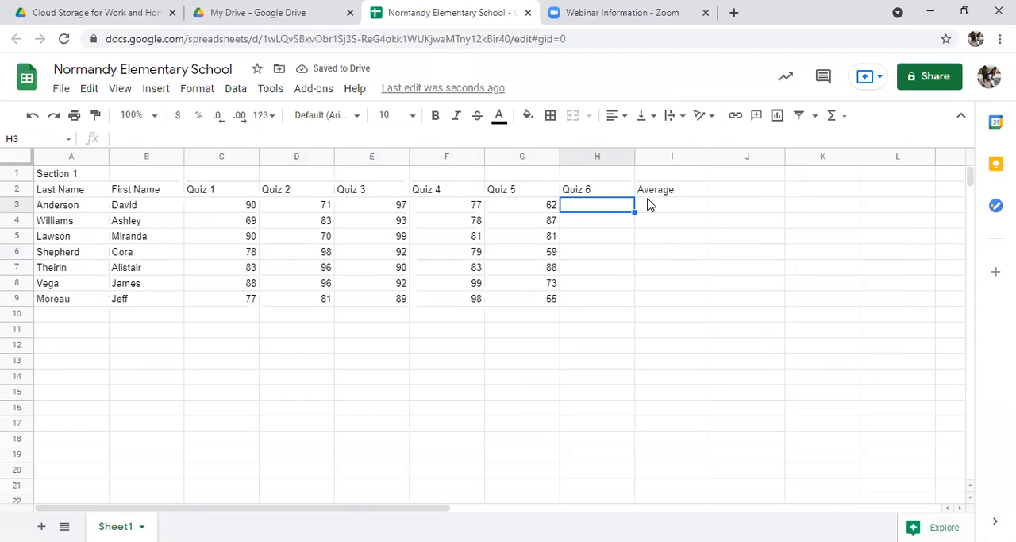
text(88)
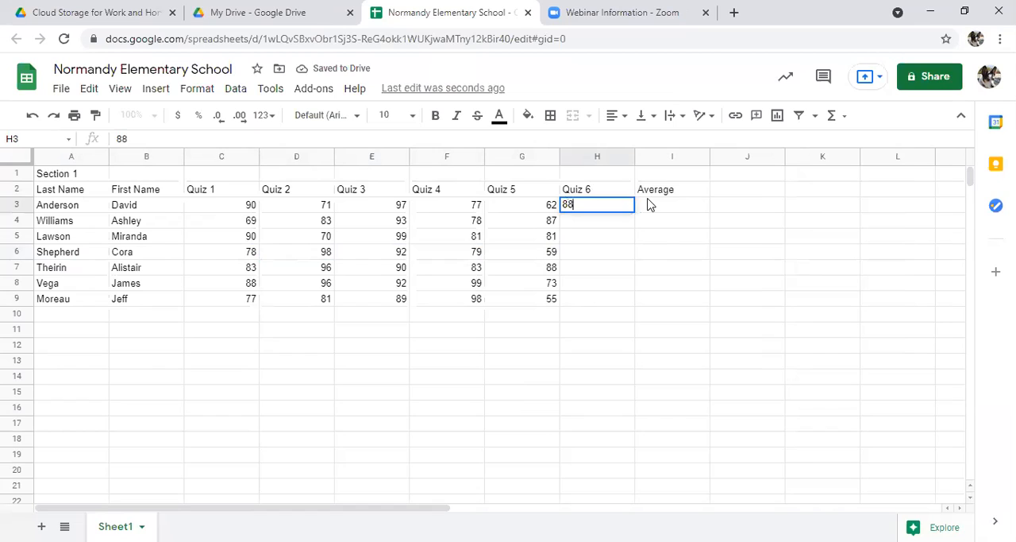
key(Return)
text(90)
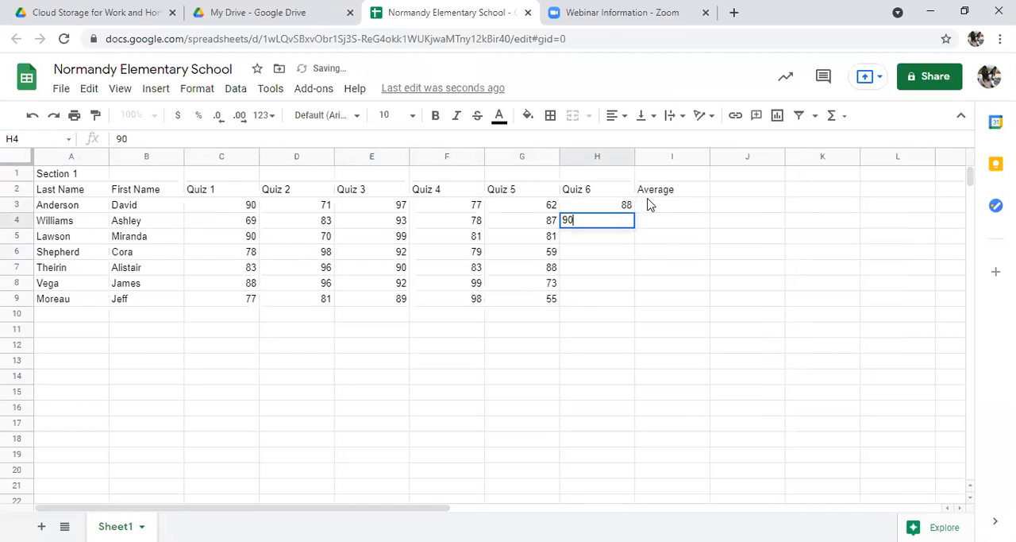
key(Return)
text(59)
key(Return)
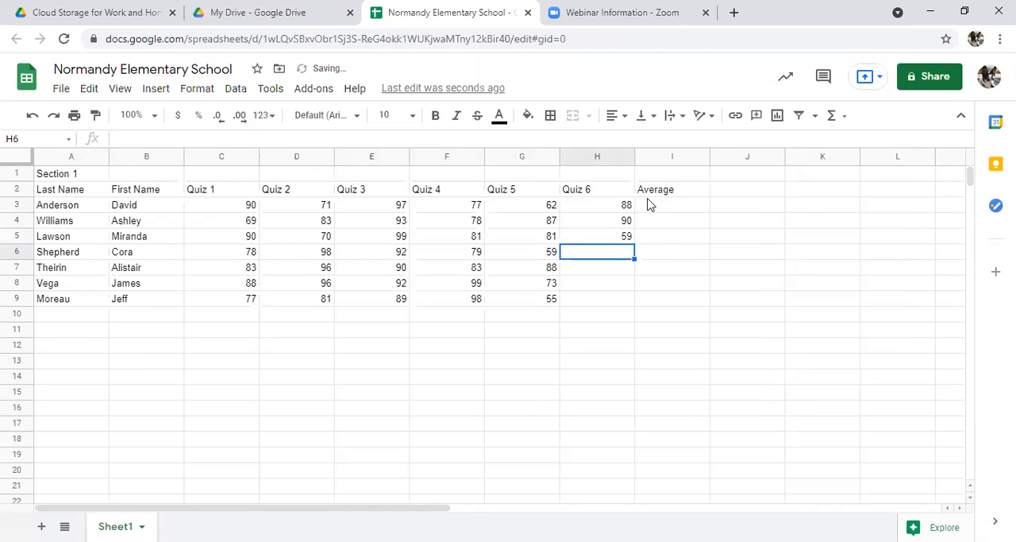
text(50)
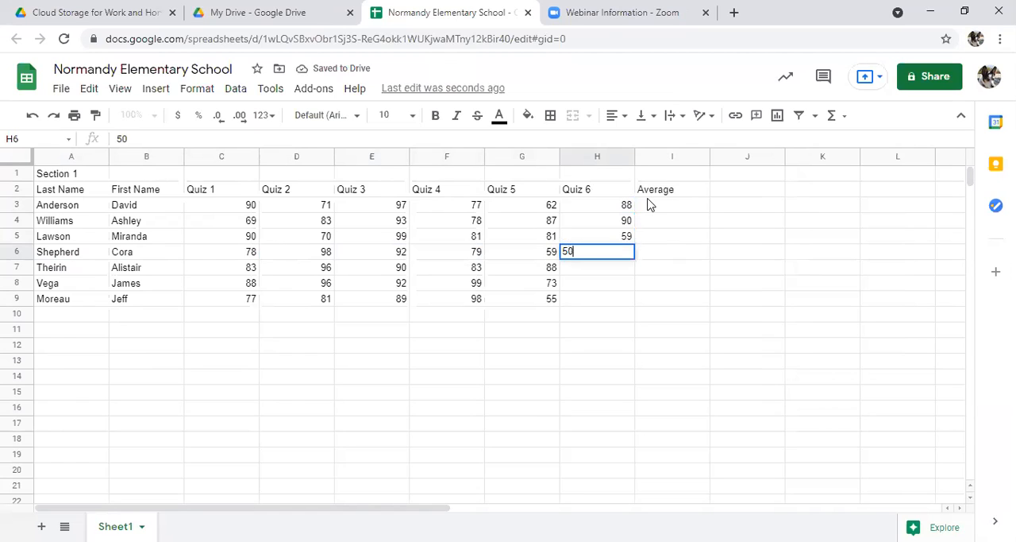
key(Return)
text(88)
key(Return)
text(57)
key(Return)
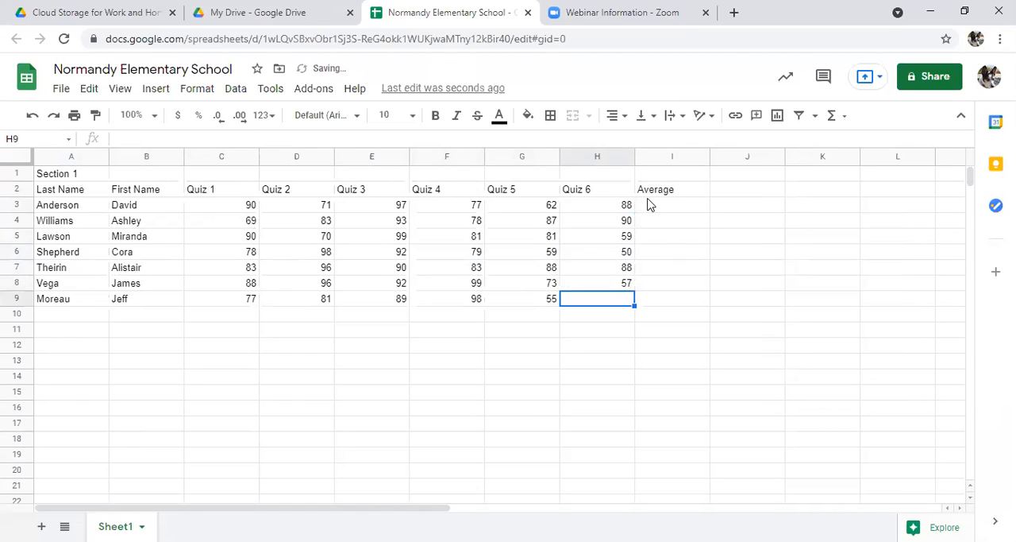
text(98)
key(Return)
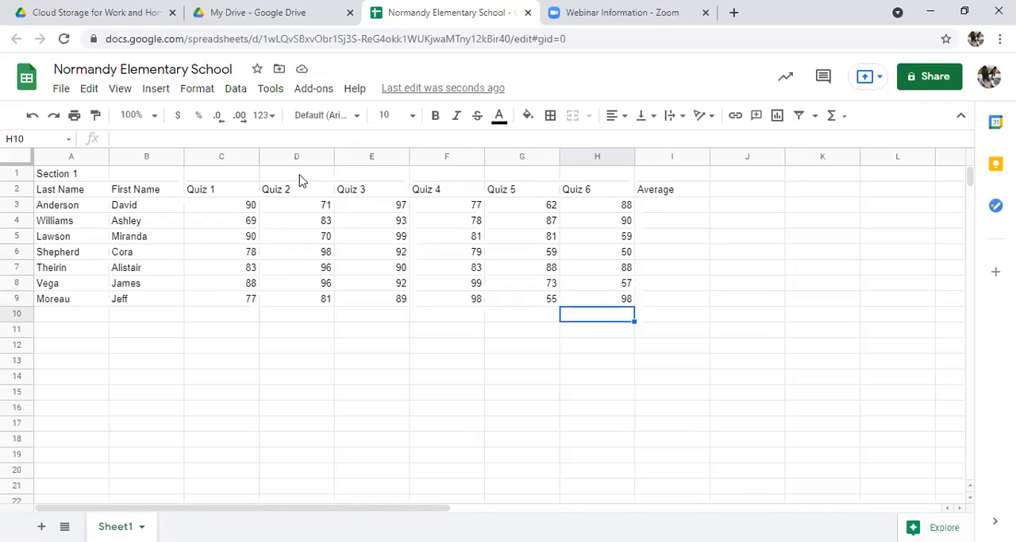
click(248, 207)
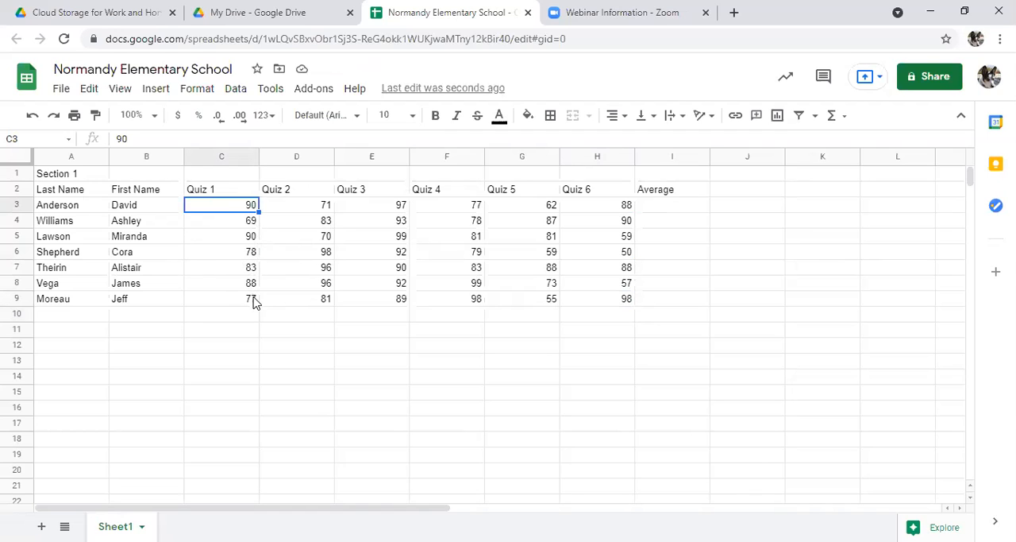
click(138, 226)
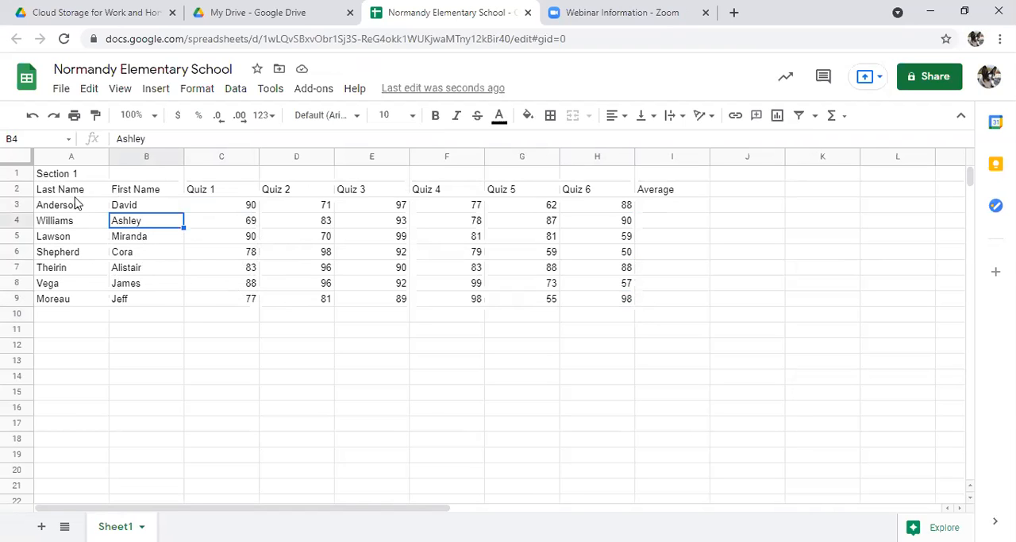
click(236, 205)
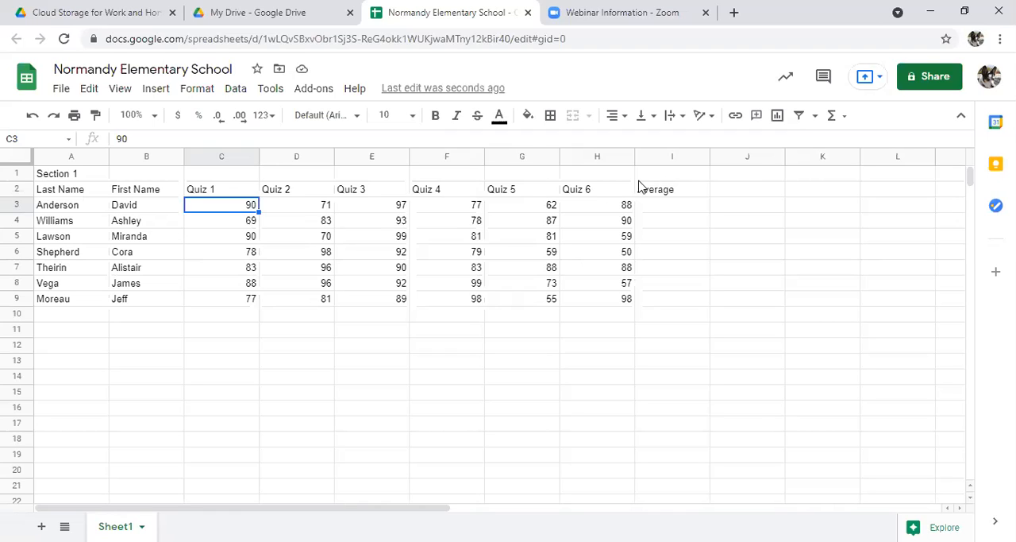
Step: Enter 07866 as a plain number in the empty cell K2
click(844, 191)
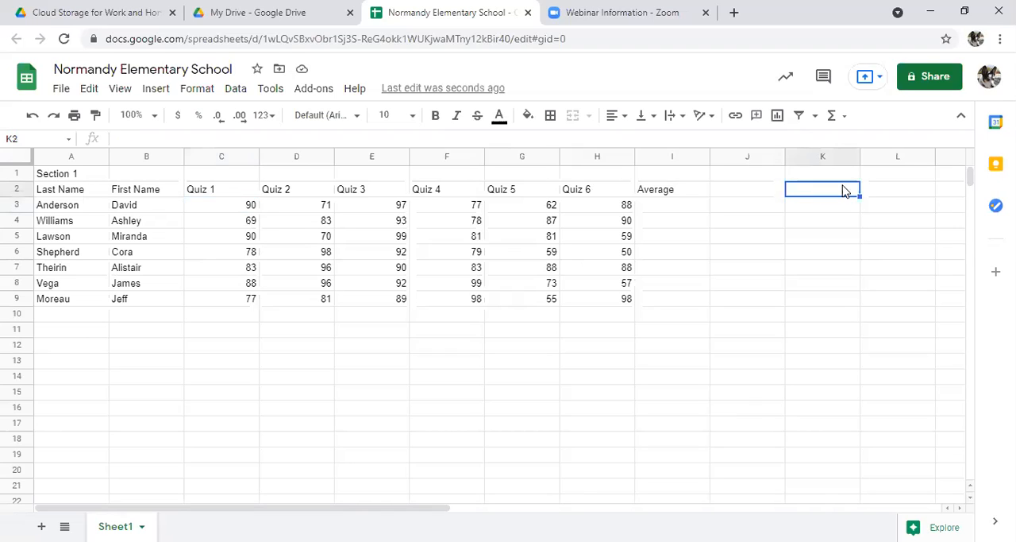
text(07866)
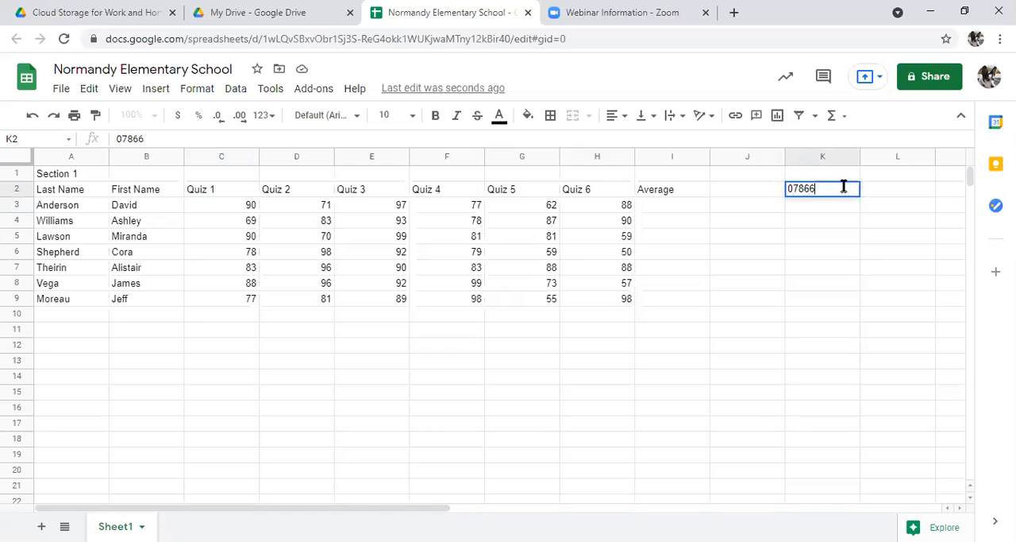
key(Return)
Step: Replace the K2 entry with 07866 stored as text using a leading apostrophe, and clear the cell again
click(840, 197)
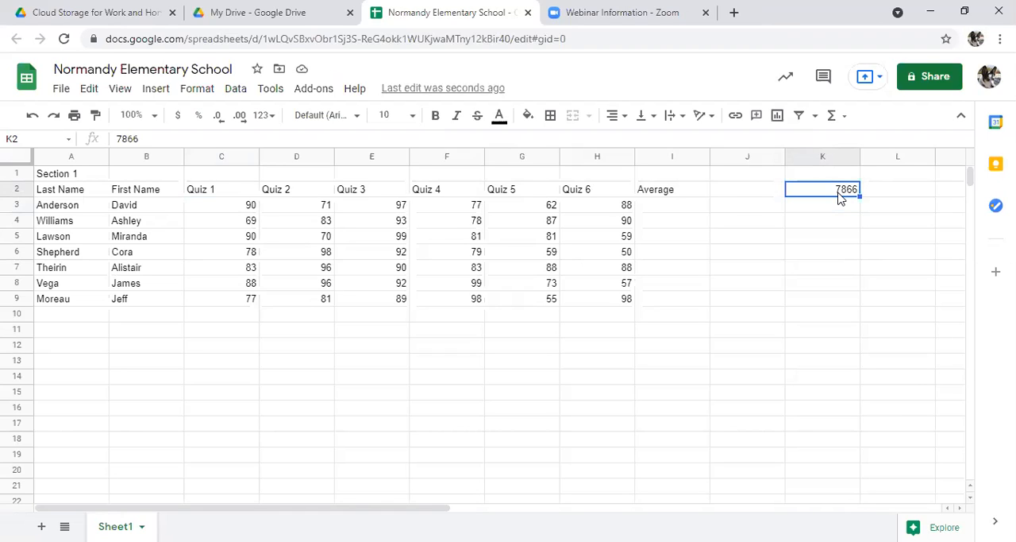
key(Delete)
text('07866)
key(Return)
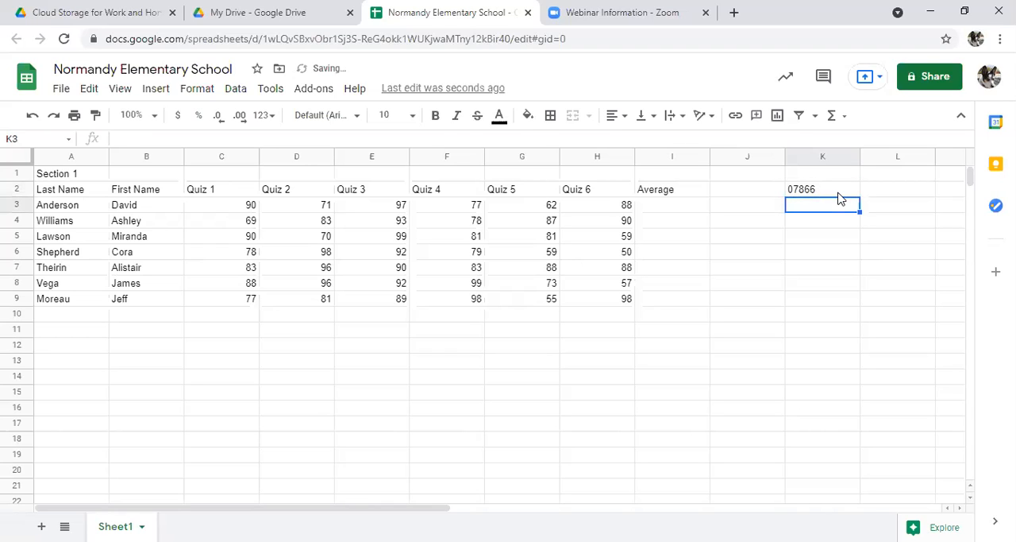
click(799, 188)
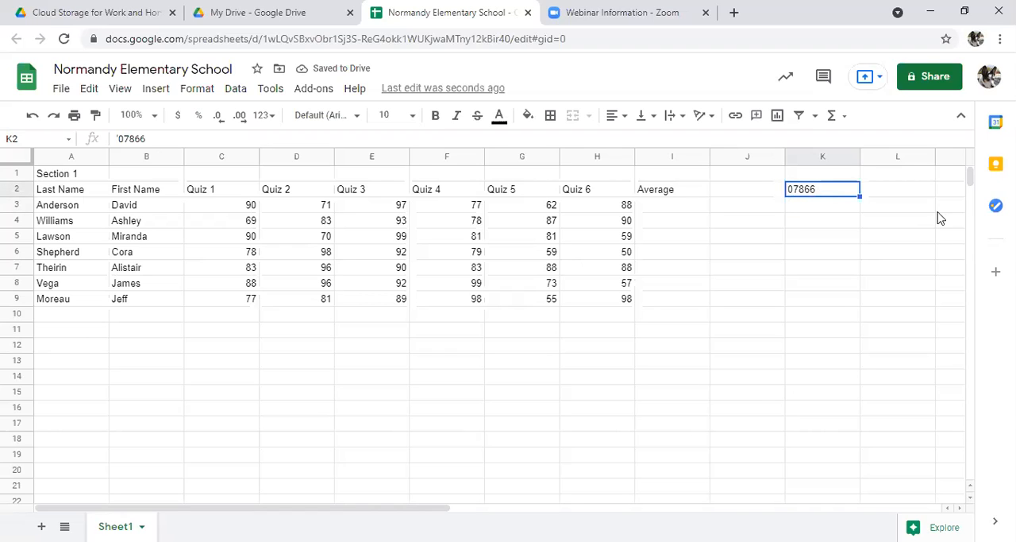
key(Delete)
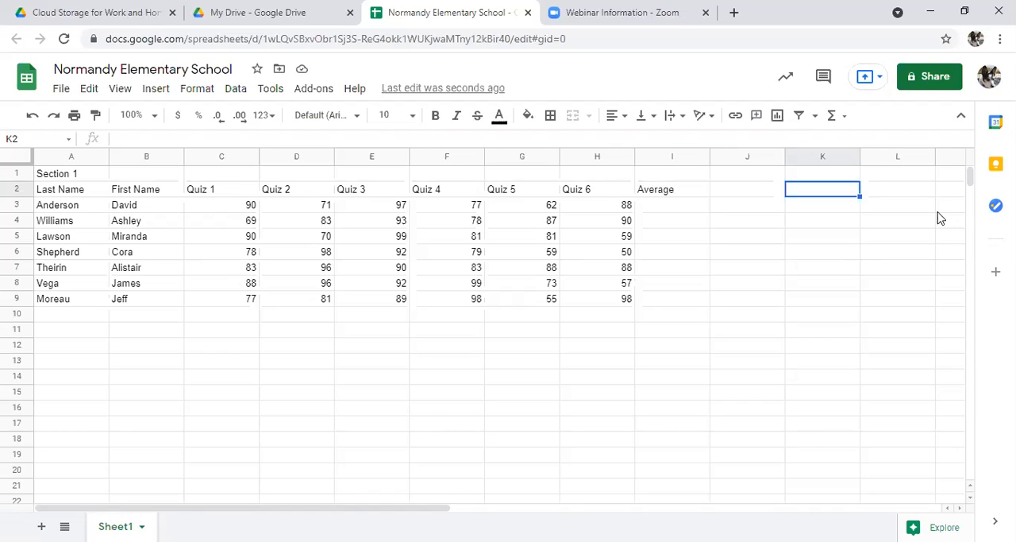
Step: Enter the formula =(c3+d3+e3+f3+g3+h3)/6 in I3 for the first student's average and decline the suggested autofill
click(674, 206)
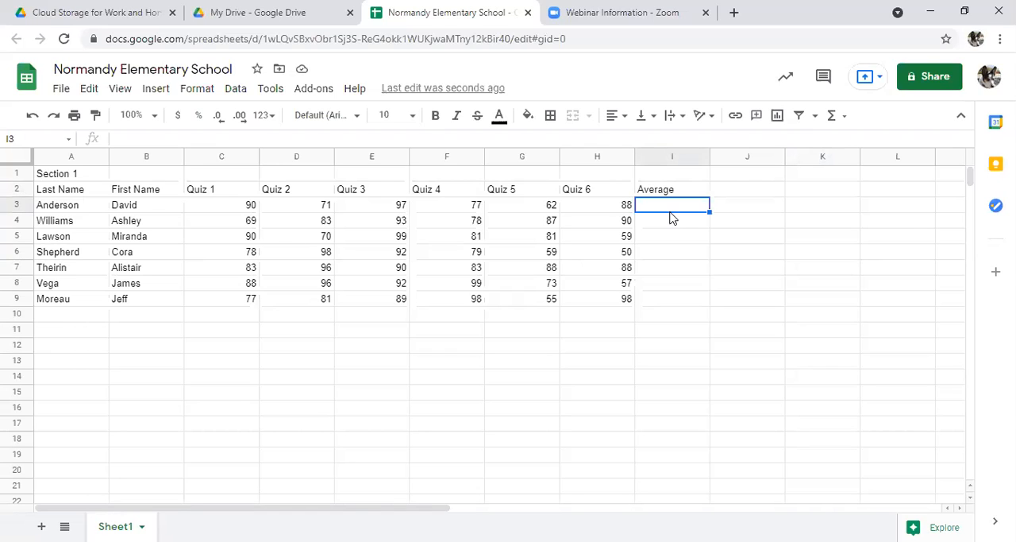
text(=)
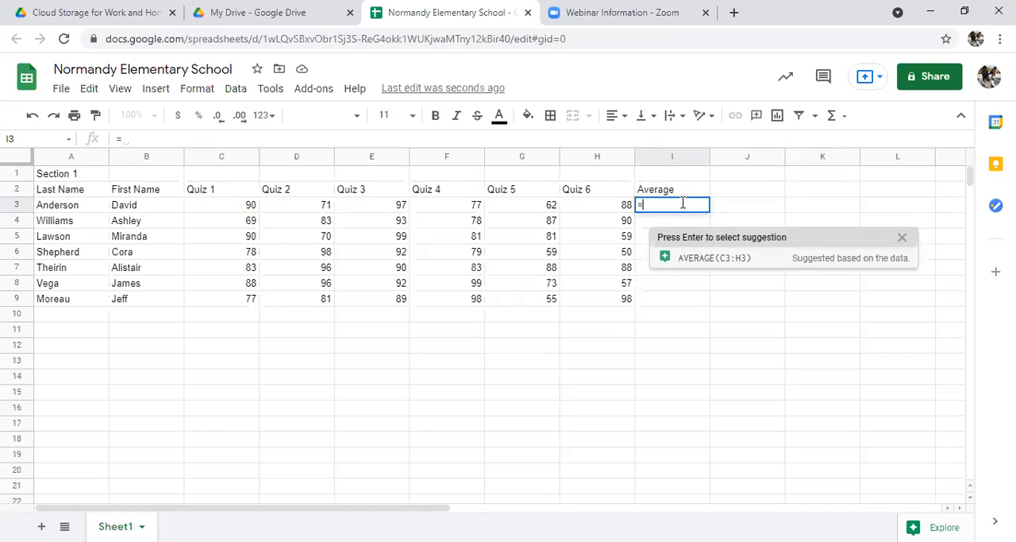
text(()
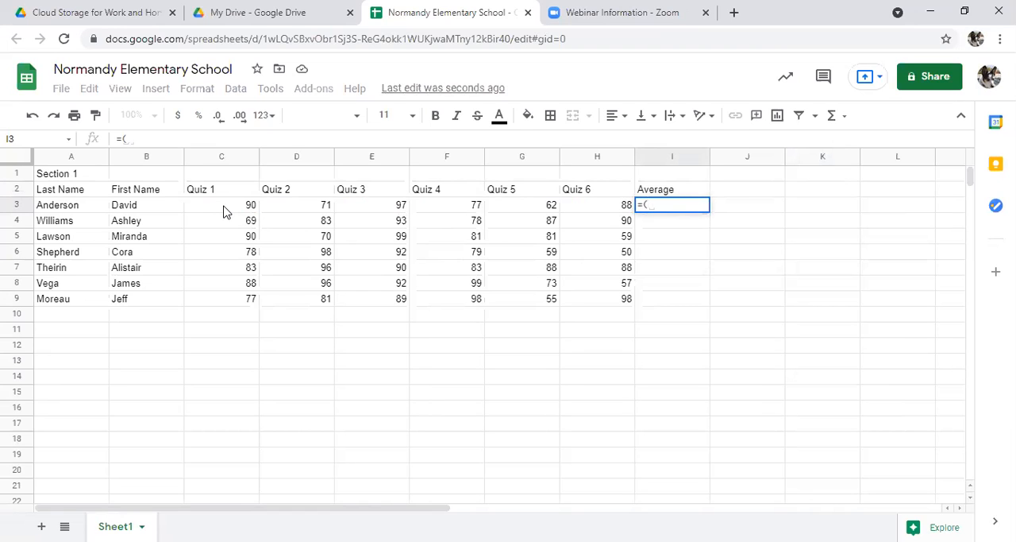
text(c3)
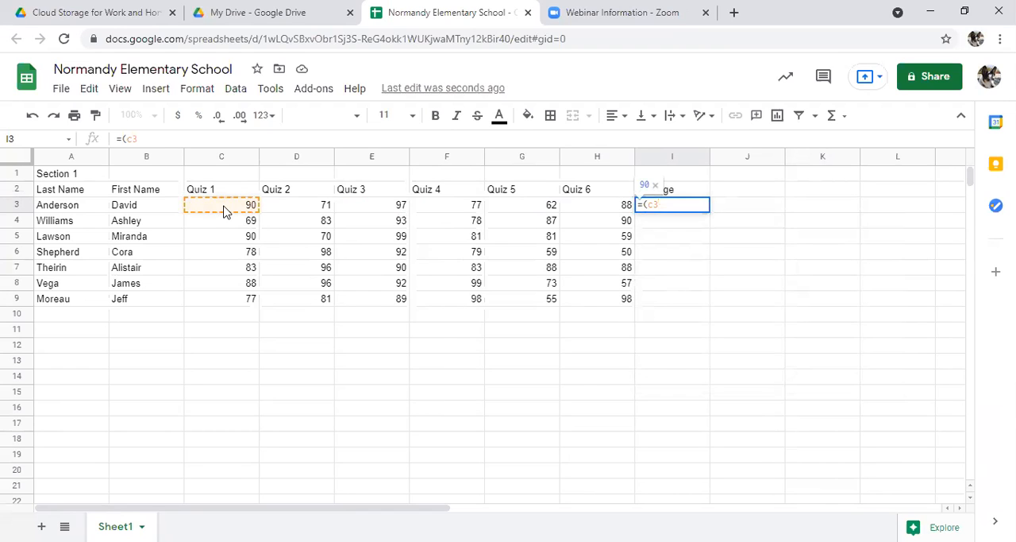
text(+d3+)
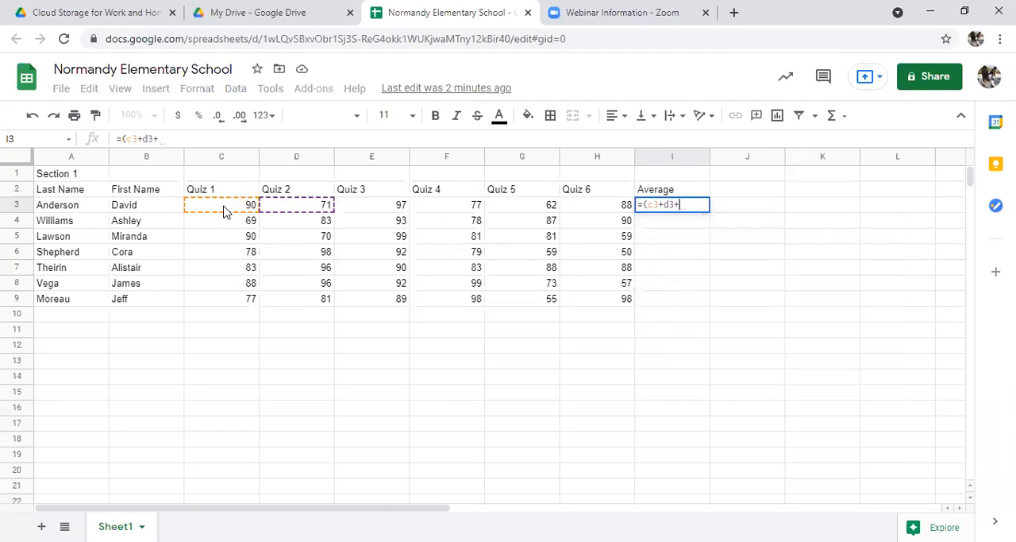
text(e3+)
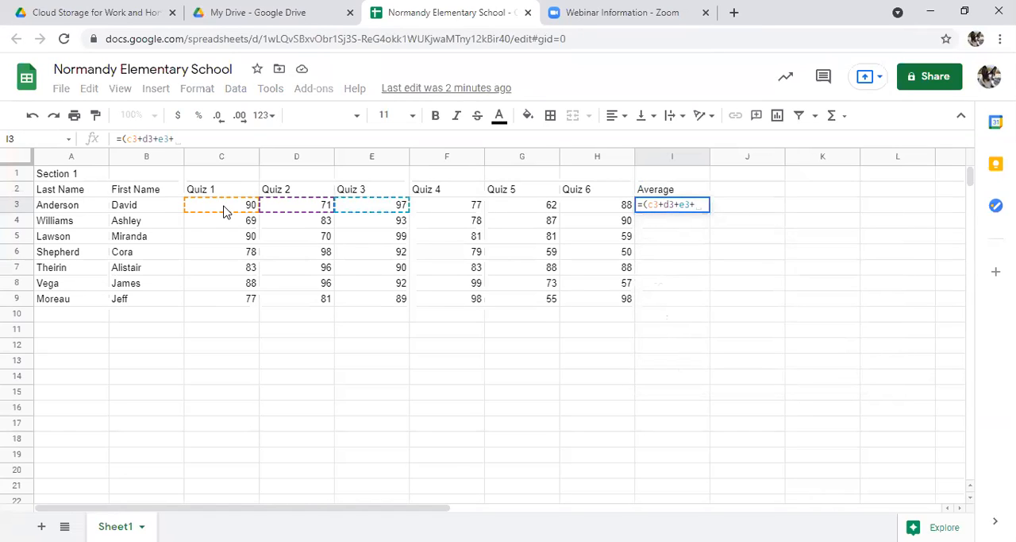
text(f3+)
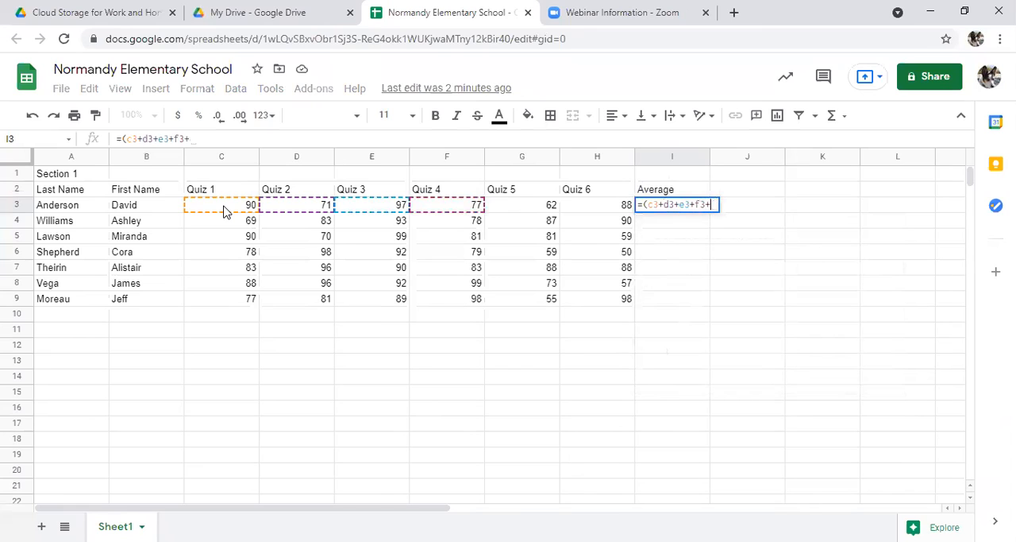
text(g3+)
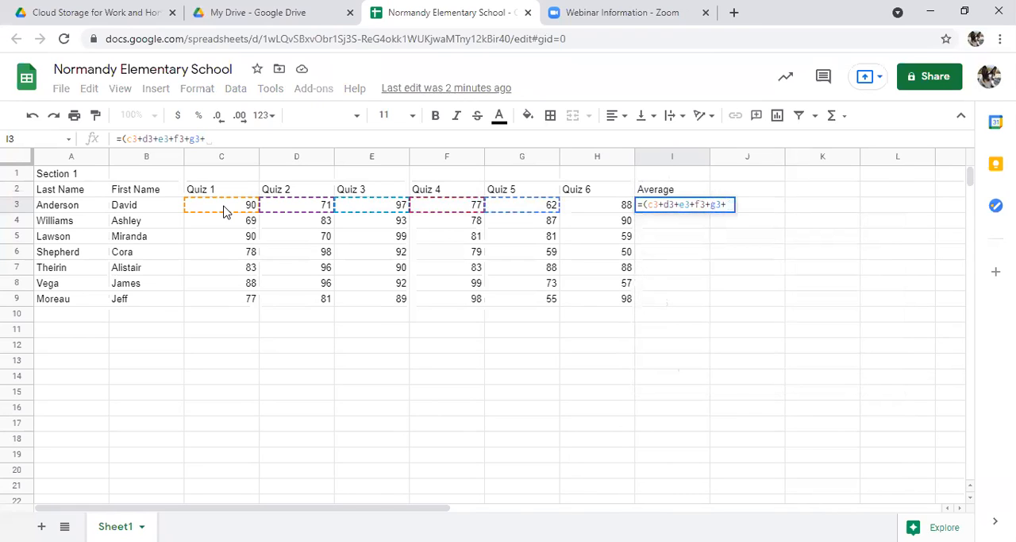
text(h3)
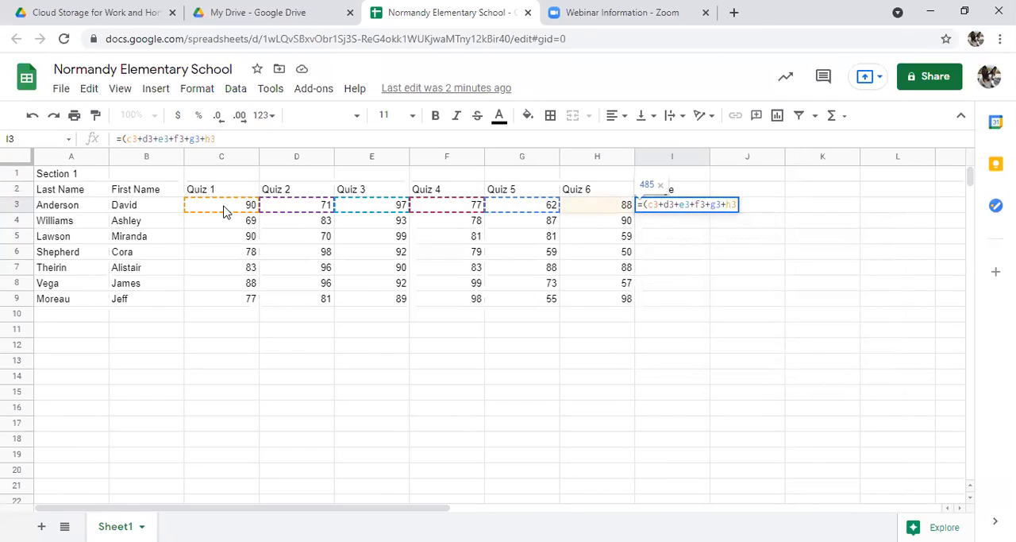
text())
text(/)
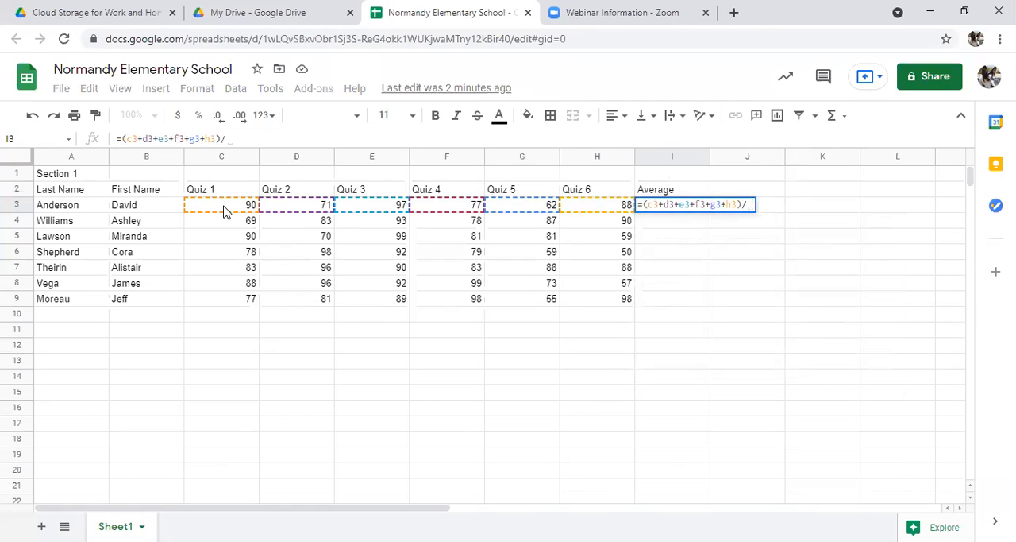
text(6)
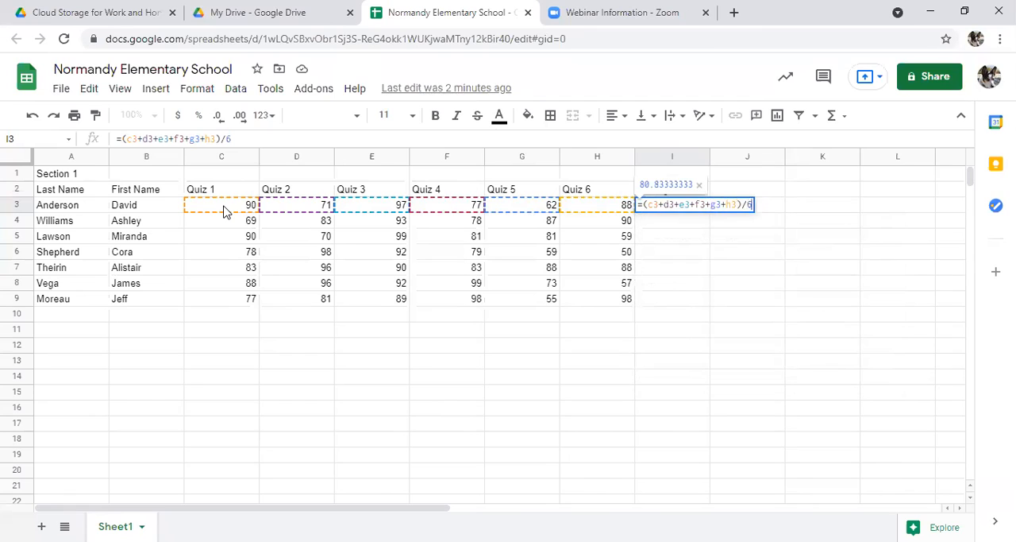
key(Return)
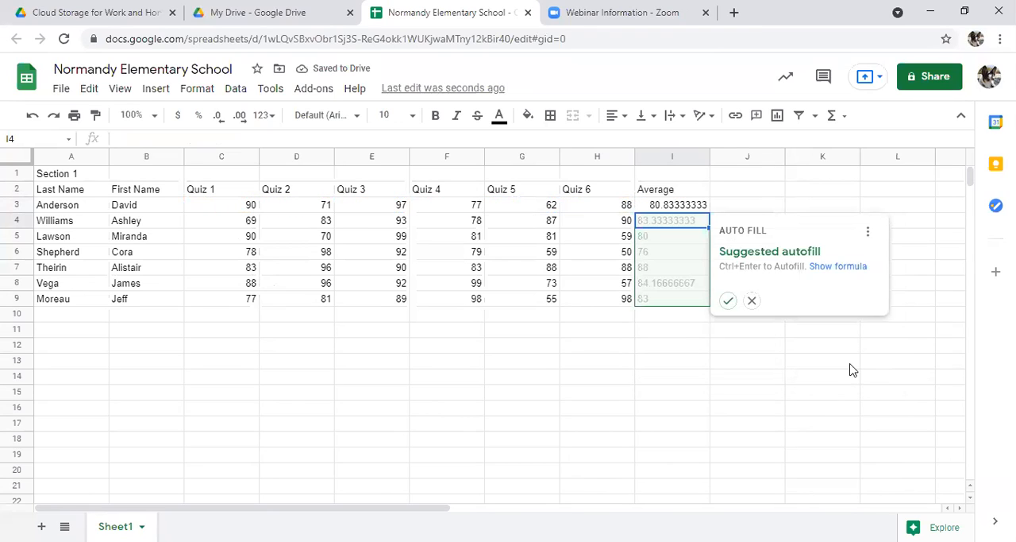
click(751, 301)
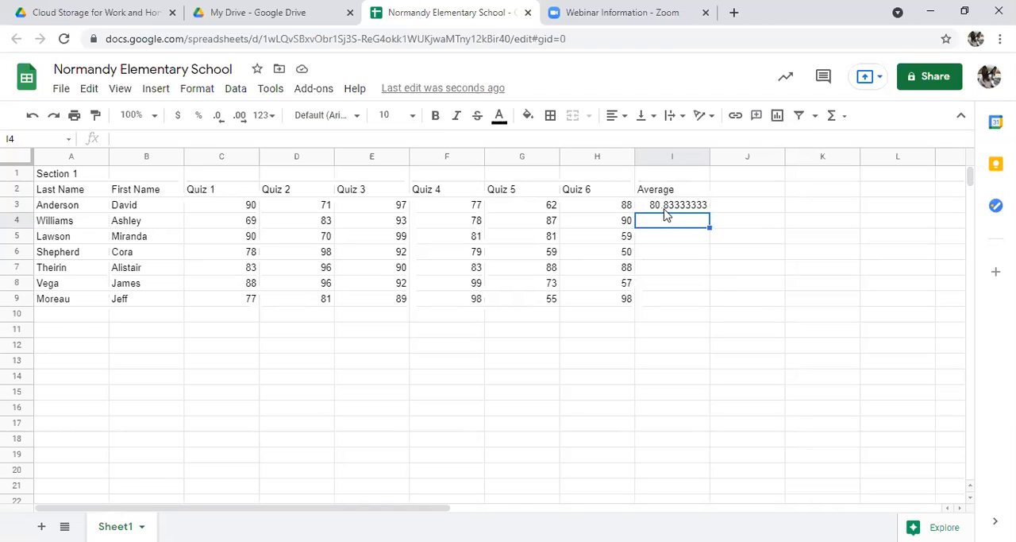
Step: Calculate the second student's average in I4 with the formula =Average(C4:H4)
text(=)
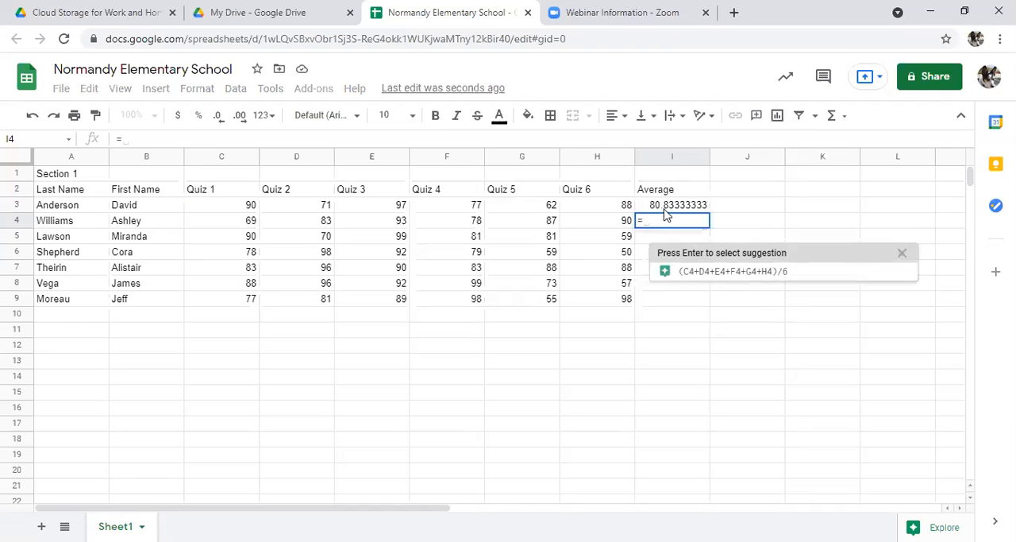
text(Average()
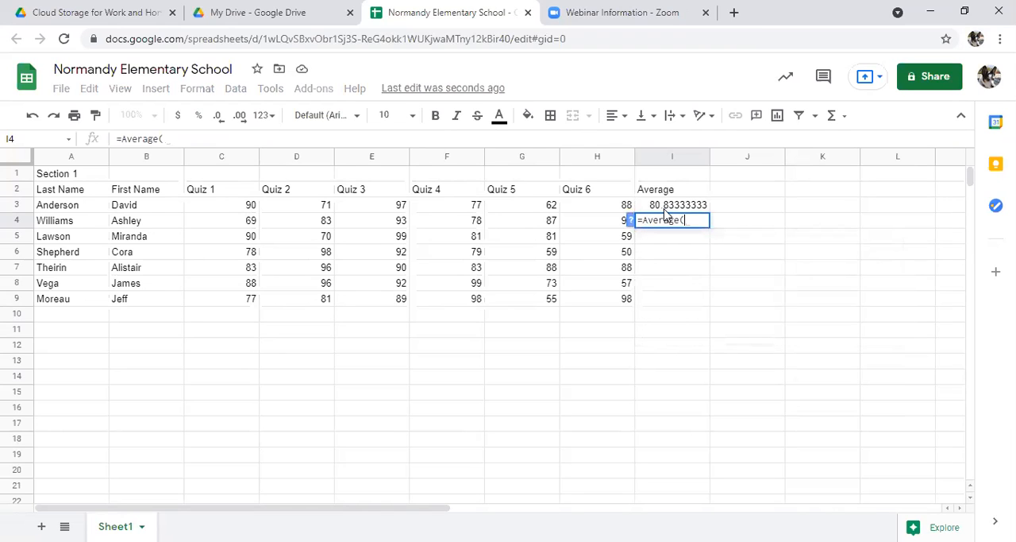
drag(244, 223, 592, 223)
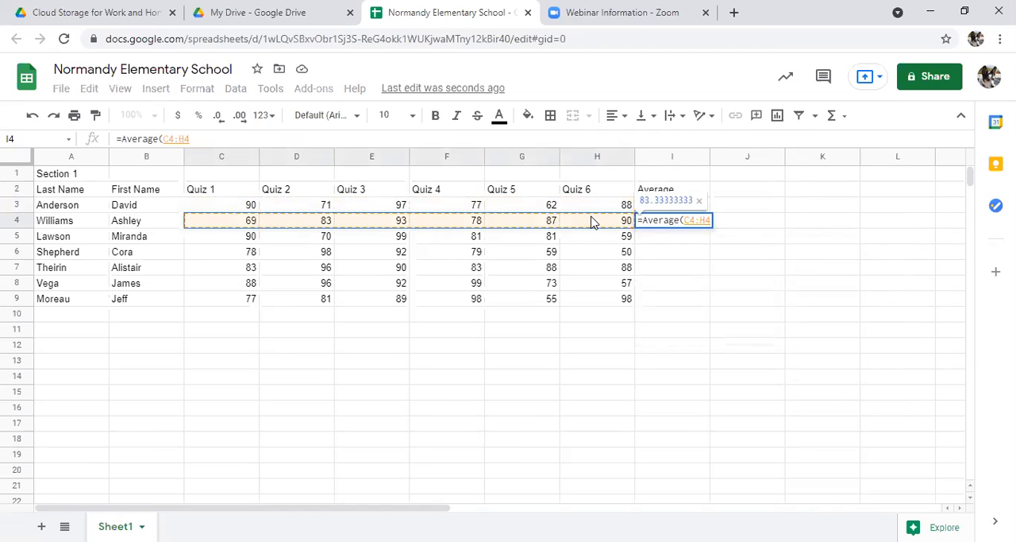
text())
key(Return)
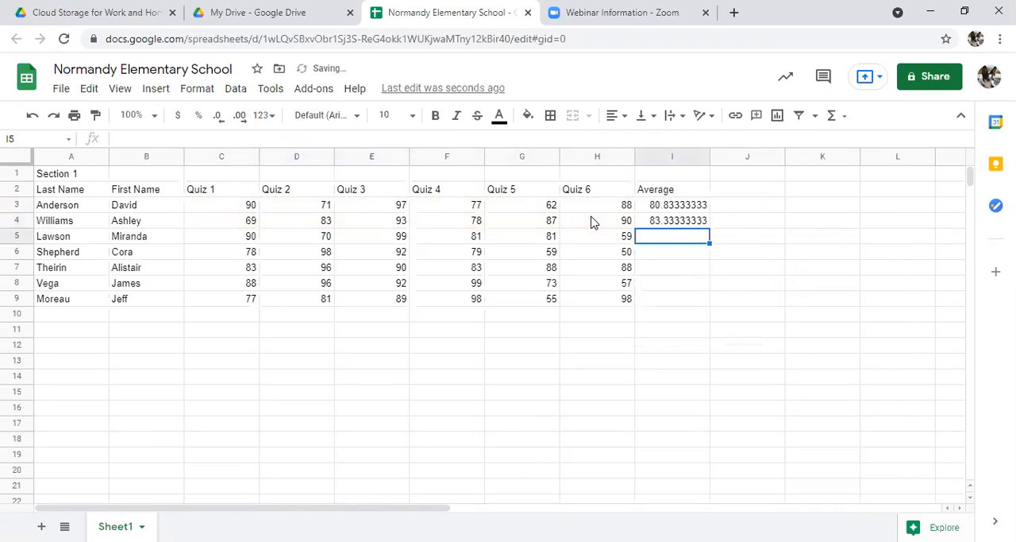
Step: Fill the average formula from I4 down through I9 and check the formulas in I4 to I6
click(652, 224)
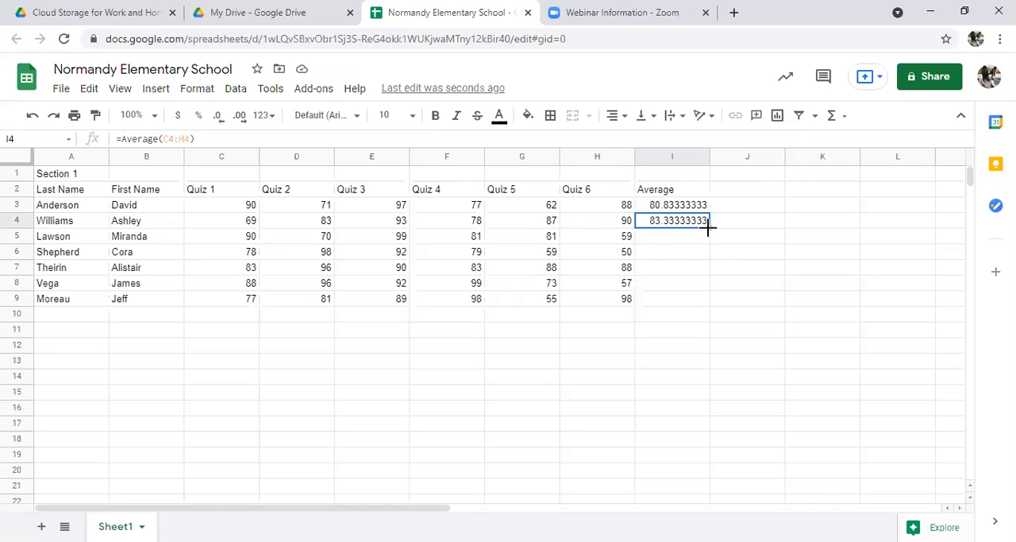
drag(708, 227, 706, 302)
click(691, 238)
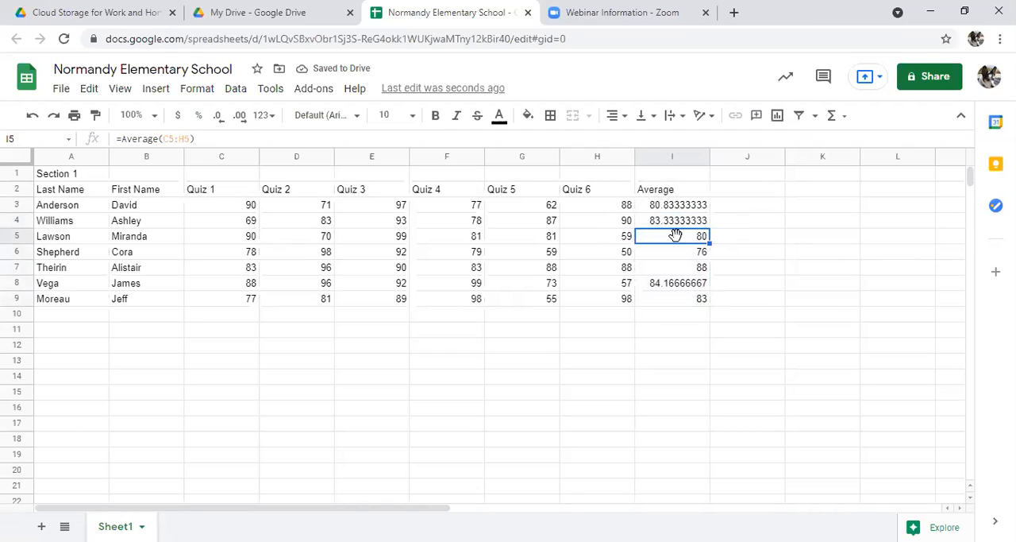
click(673, 223)
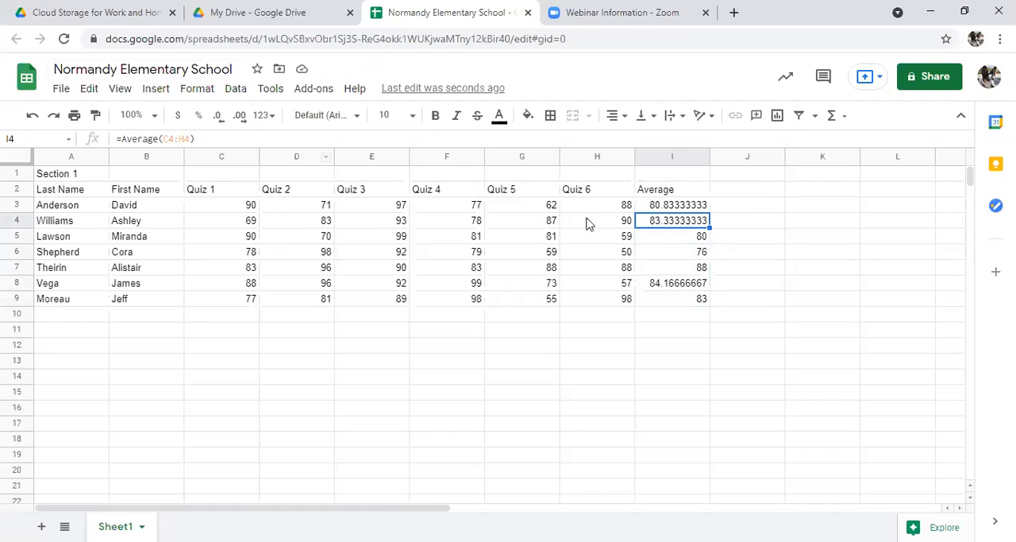
click(669, 236)
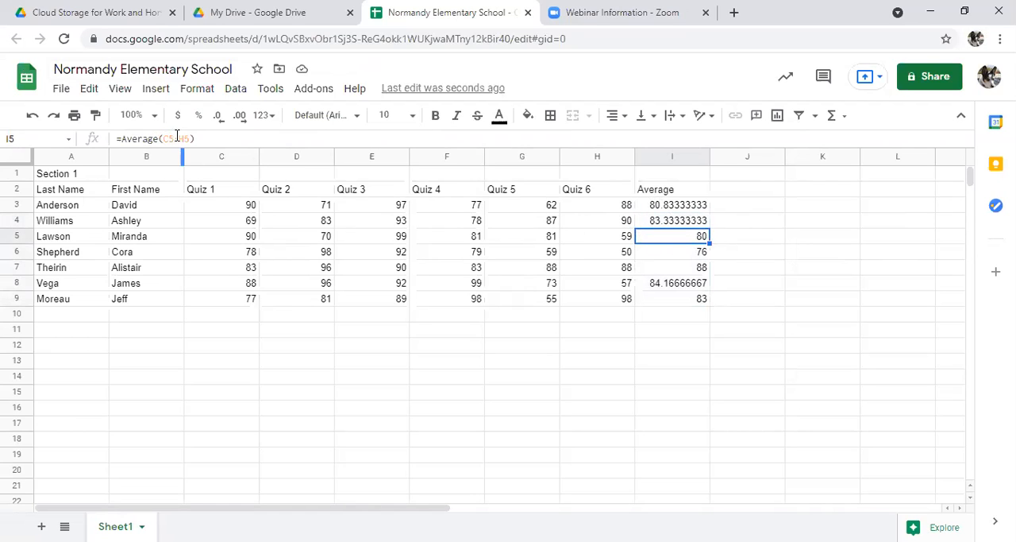
click(655, 254)
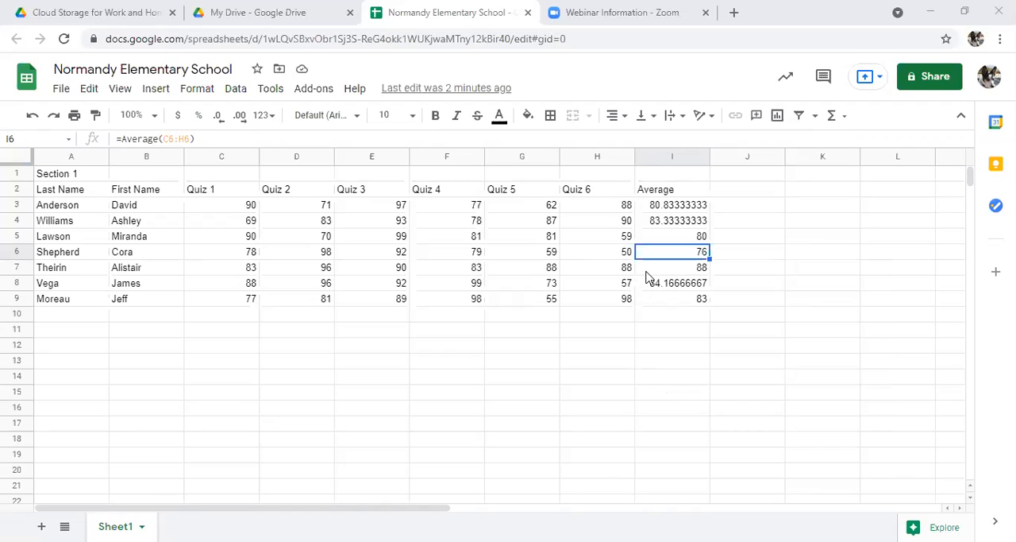
Step: Make the Section 1 title in A1 bold and set its font size to 14
click(65, 177)
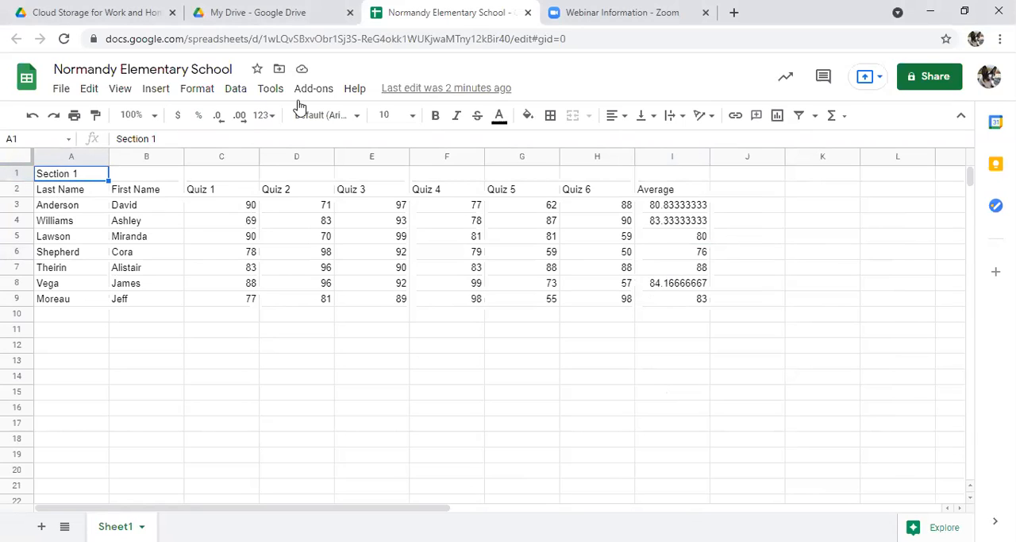
click(433, 123)
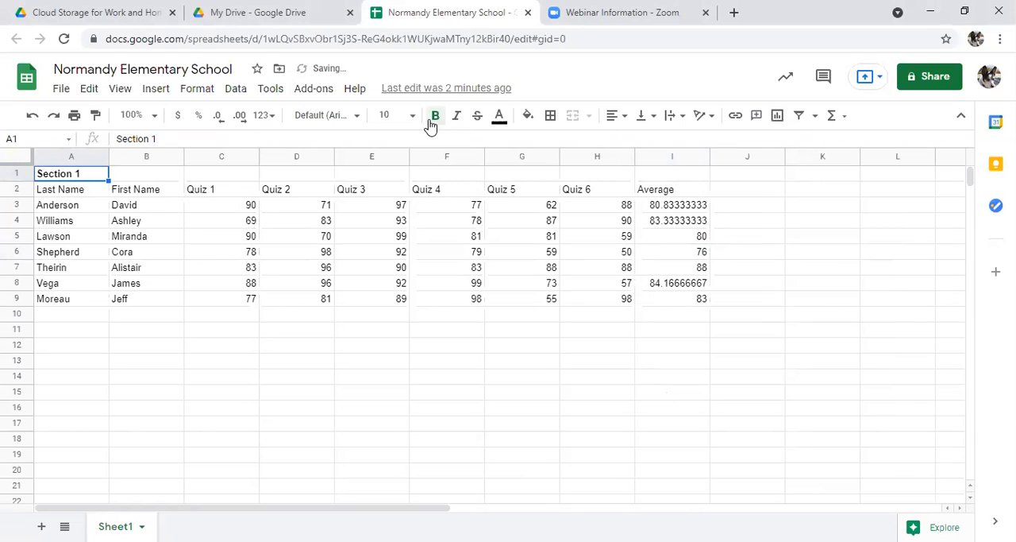
click(413, 119)
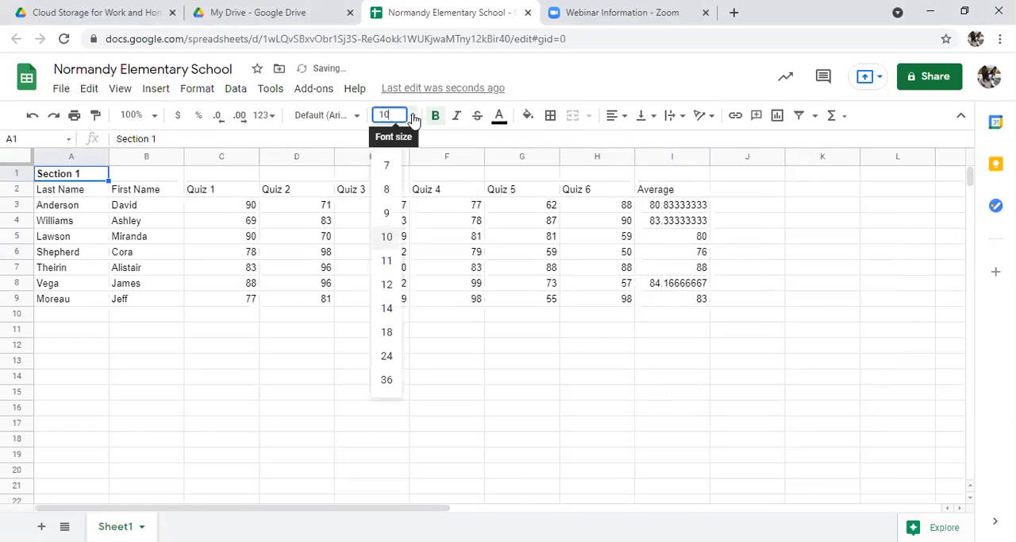
click(387, 308)
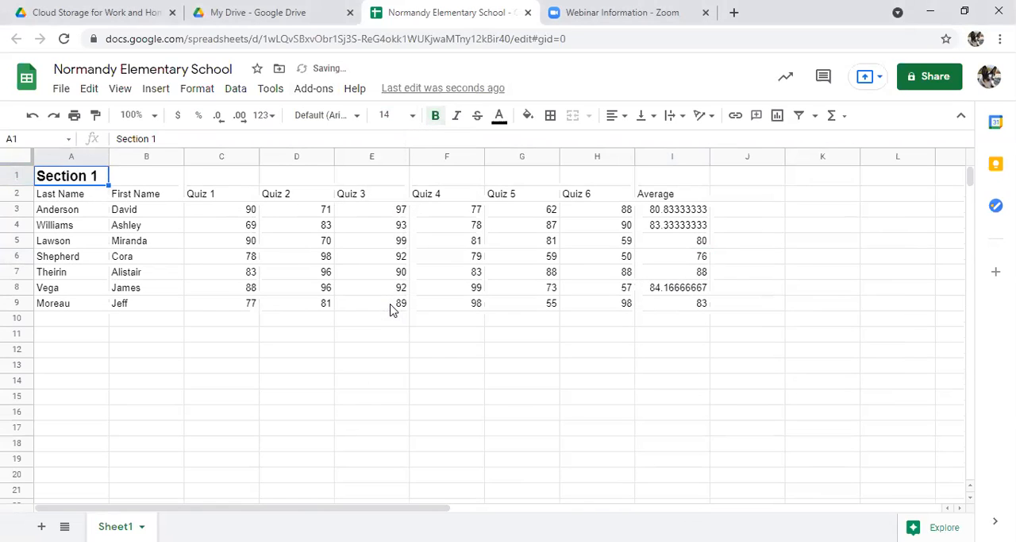
click(96, 227)
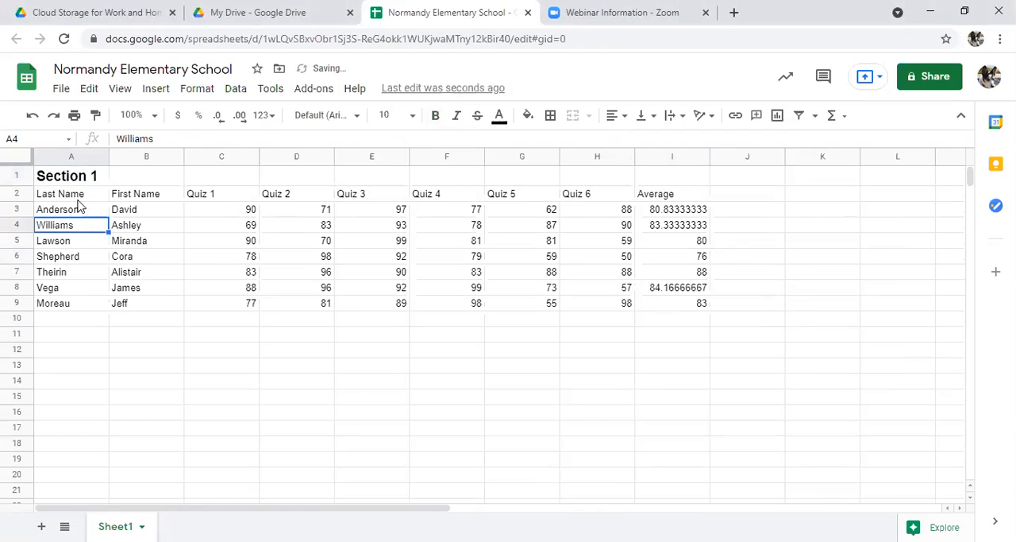
Step: Bold the column headings in A2:I2 and the student names in A3:B9
drag(73, 198, 663, 190)
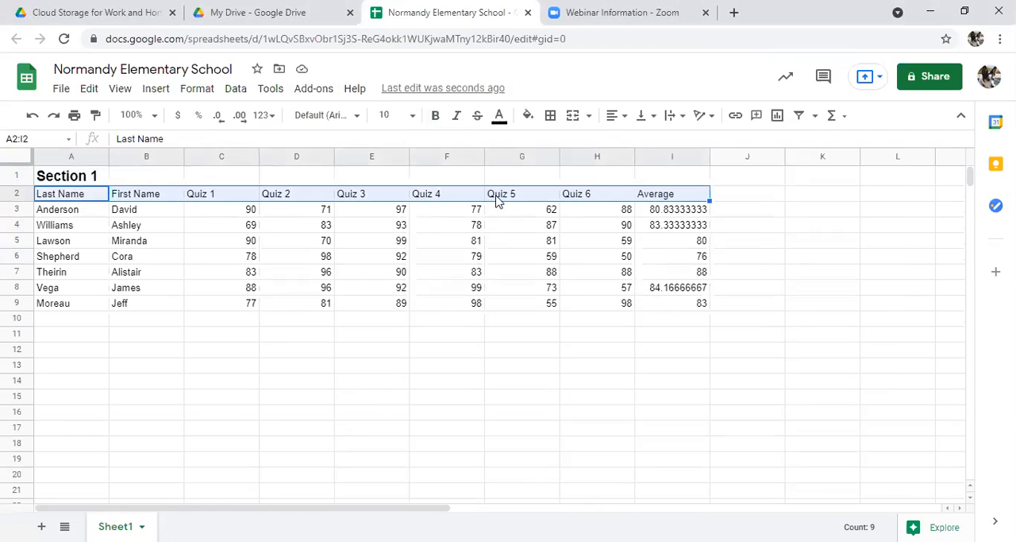
click(436, 117)
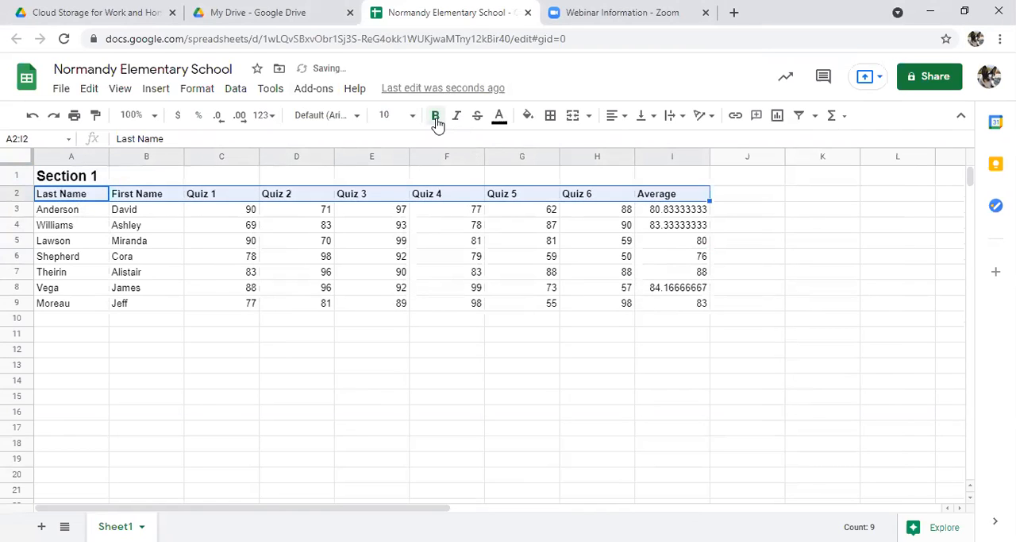
click(58, 213)
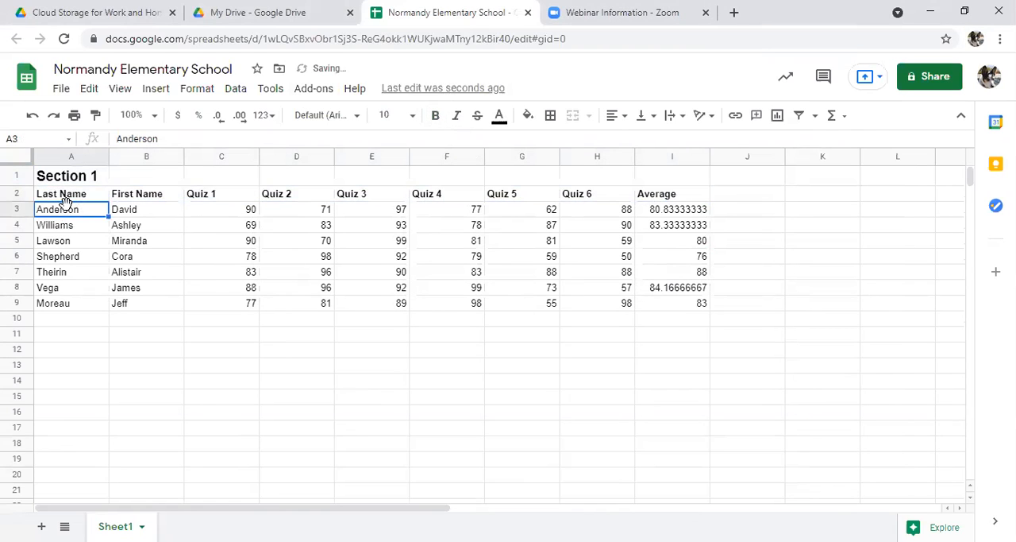
drag(63, 218, 140, 308)
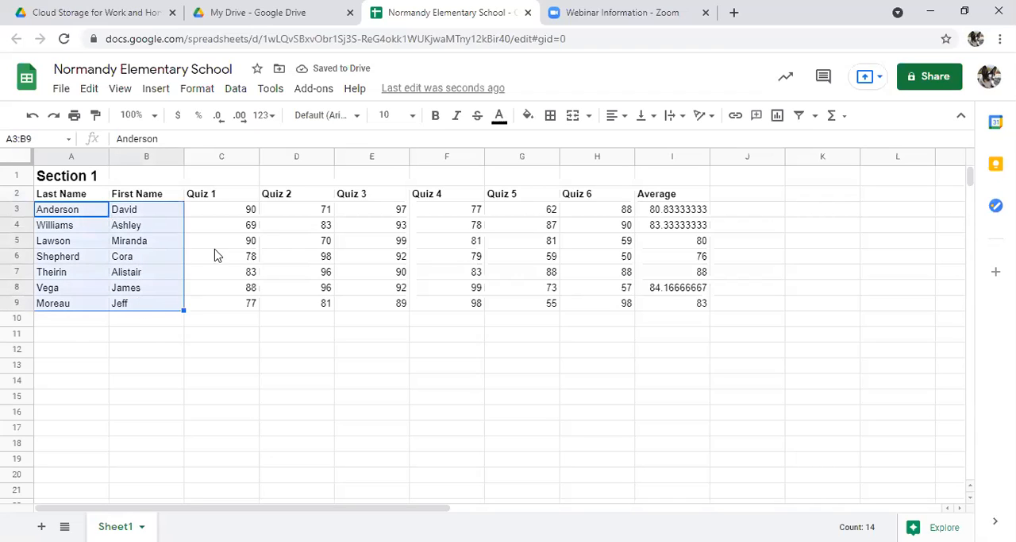
click(435, 117)
click(100, 275)
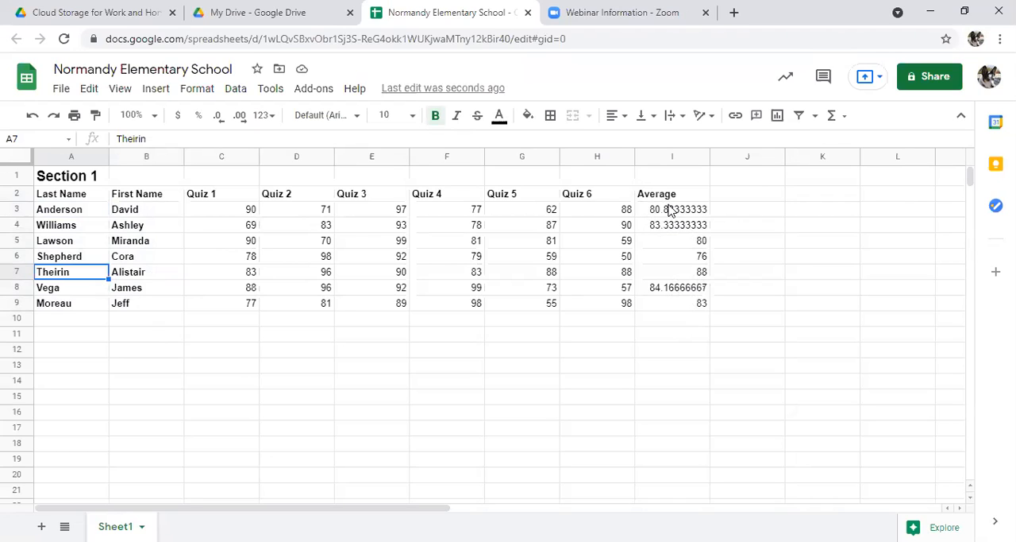
Step: Reduce the decimal places of the averages in I3:I9 until they display as whole numbers
drag(669, 209, 677, 310)
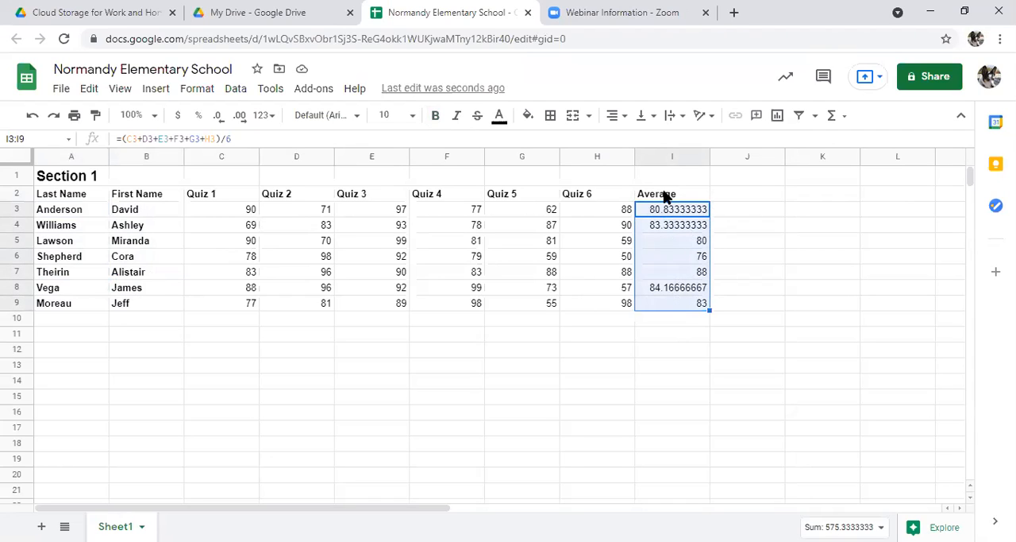
click(225, 123)
click(225, 123)
click(226, 122)
click(225, 123)
click(225, 123)
click(226, 122)
click(226, 122)
click(226, 122)
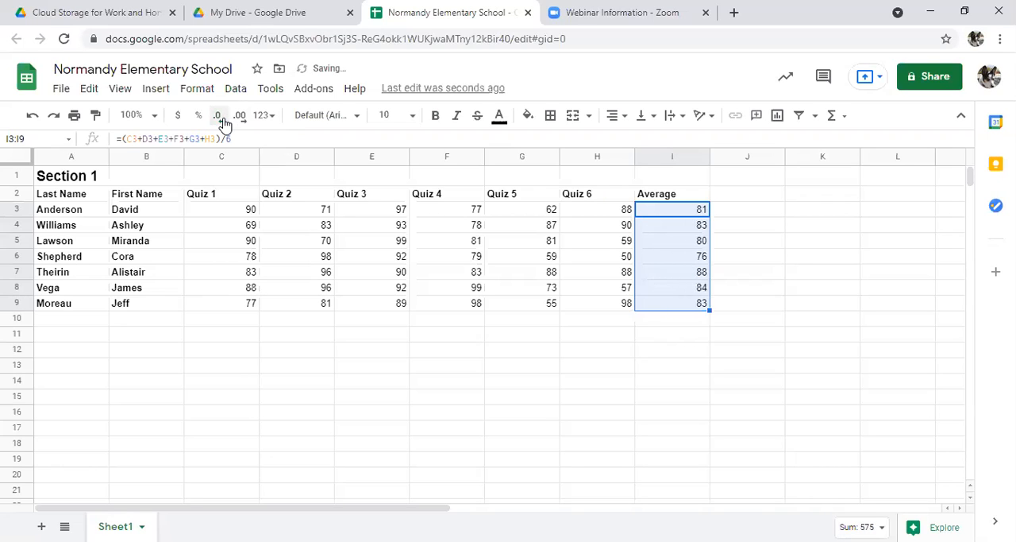
Step: Review the number formats available for the first student's average in I3 without applying one
click(674, 212)
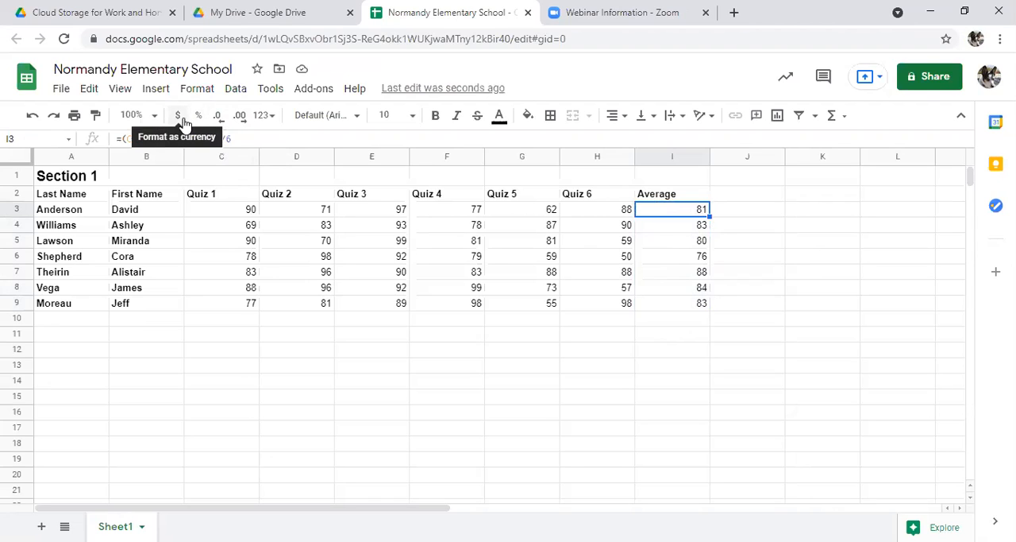
click(270, 118)
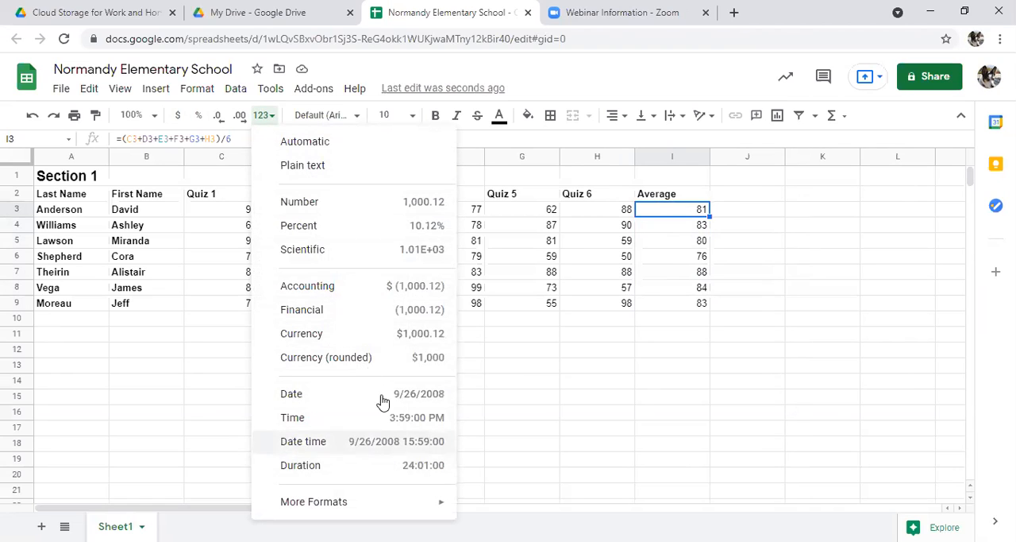
click(735, 239)
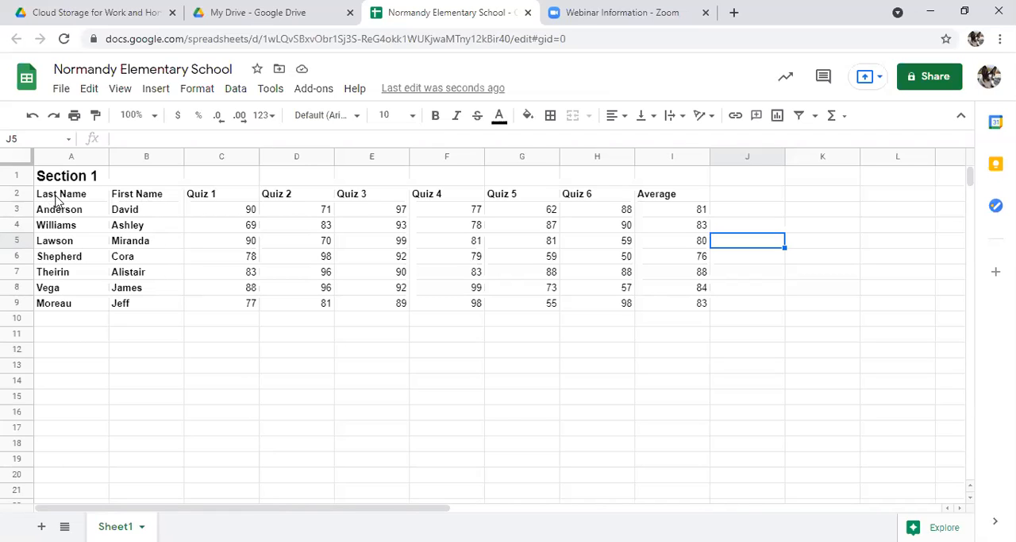
Step: Center the column headings in A2:I2 horizontally
drag(63, 198, 675, 196)
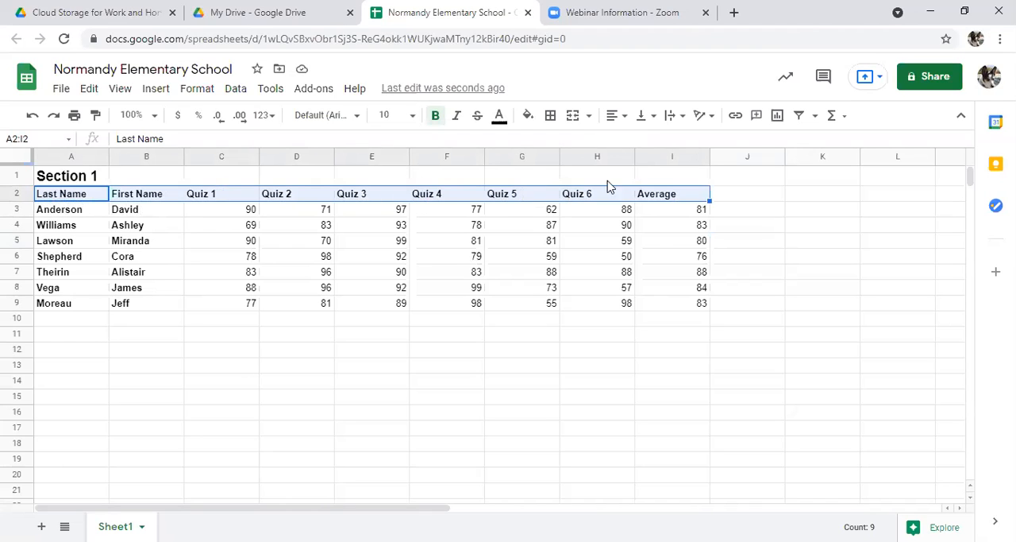
click(617, 116)
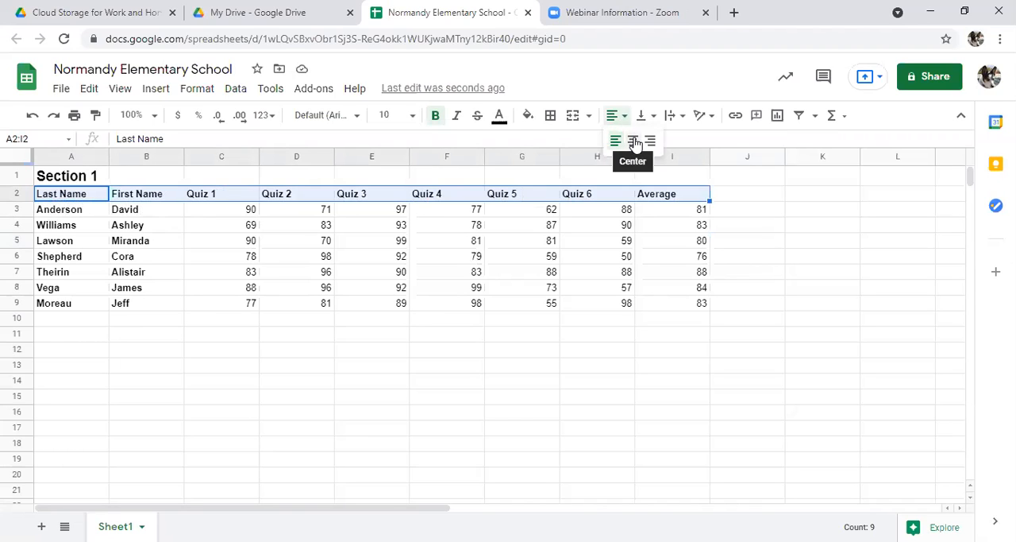
click(635, 142)
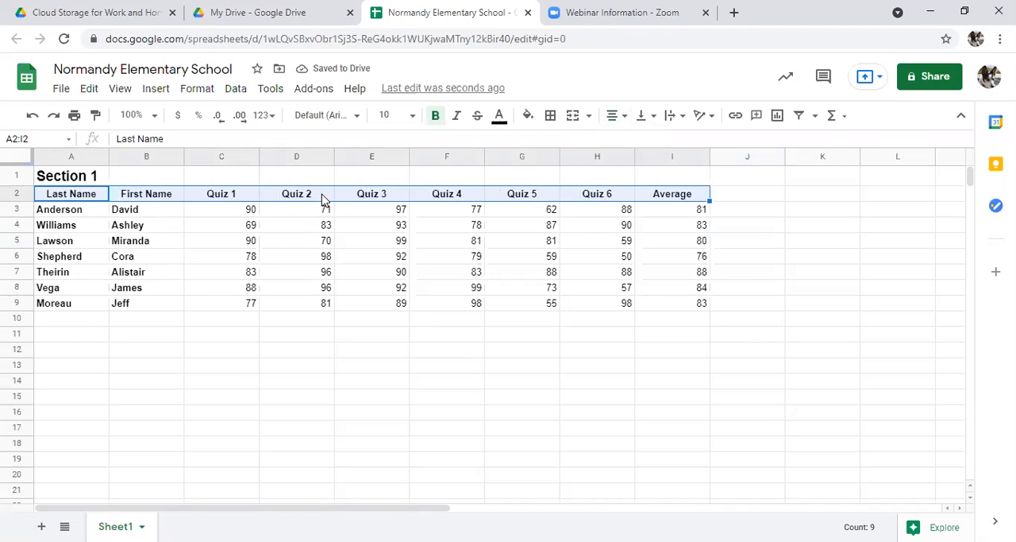
click(579, 228)
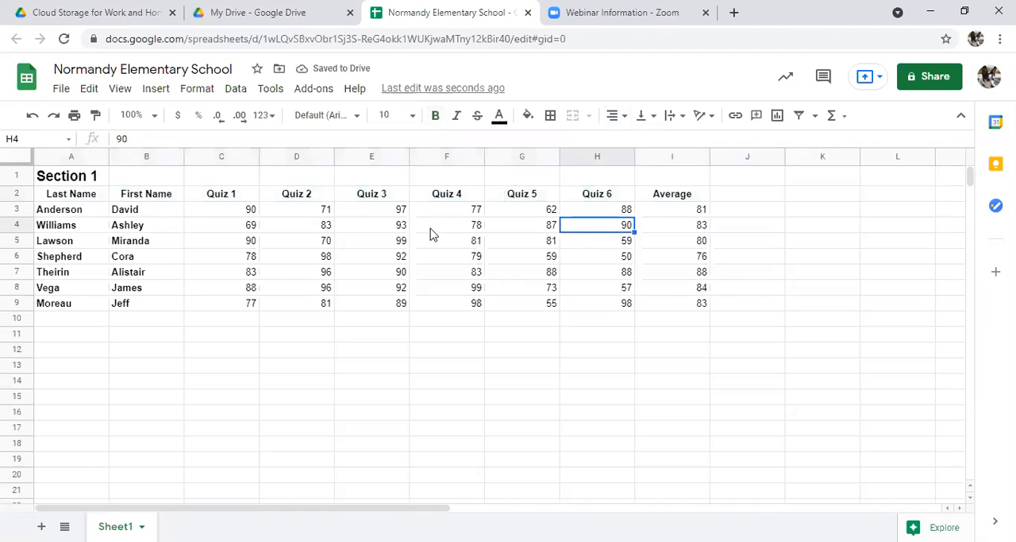
Step: Merge cells A1:I1 so the Section 1 title spans all the gradebook columns, and check the merge options
click(49, 177)
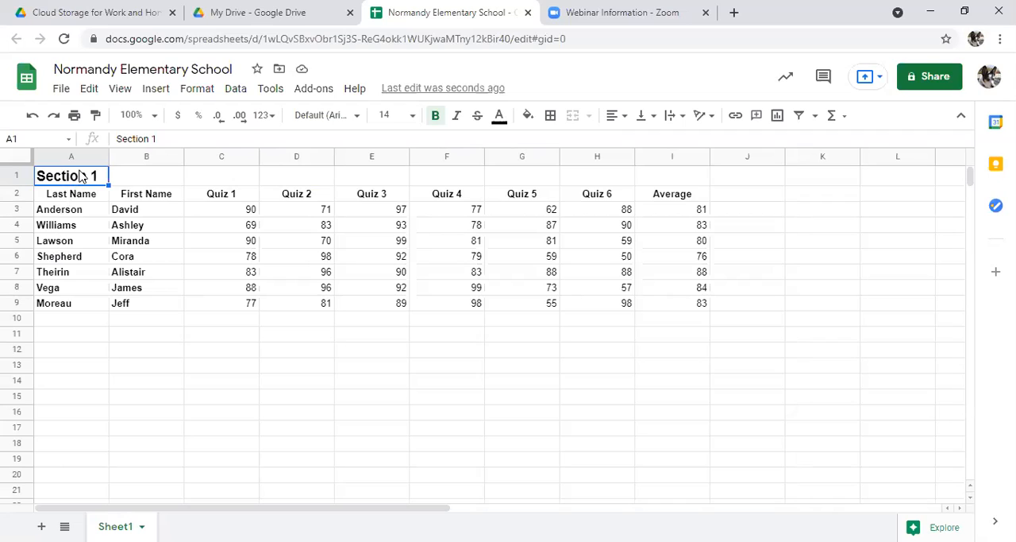
drag(79, 176, 687, 181)
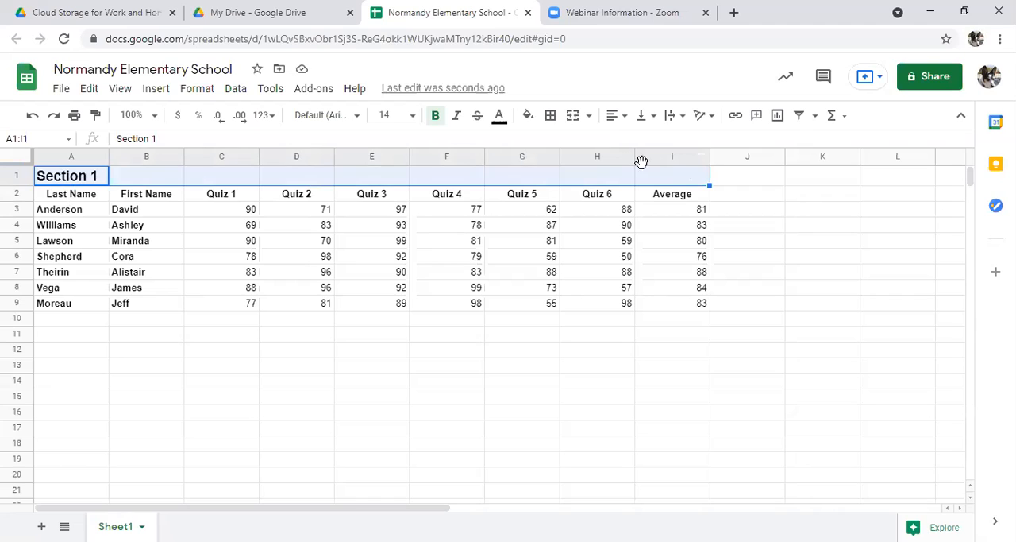
click(589, 116)
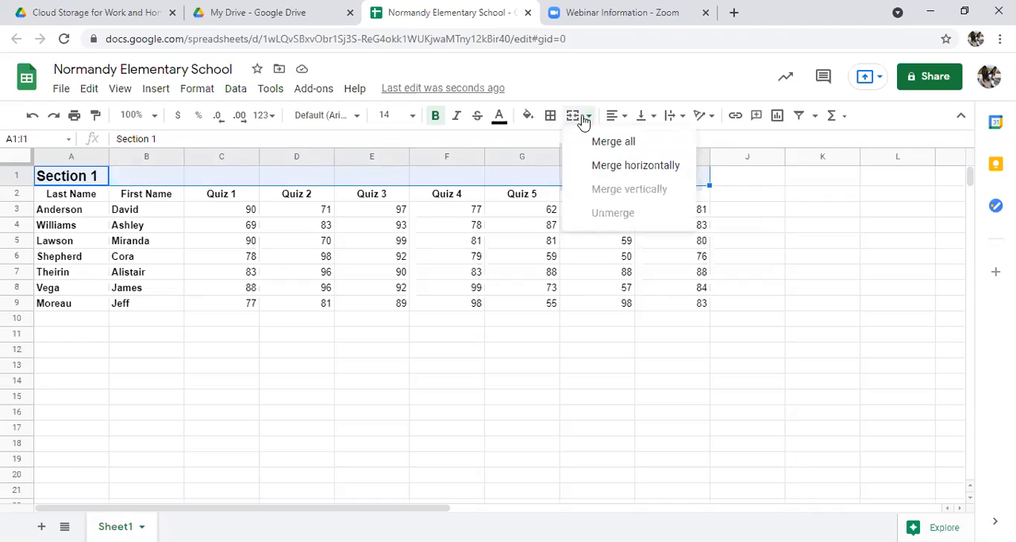
click(575, 116)
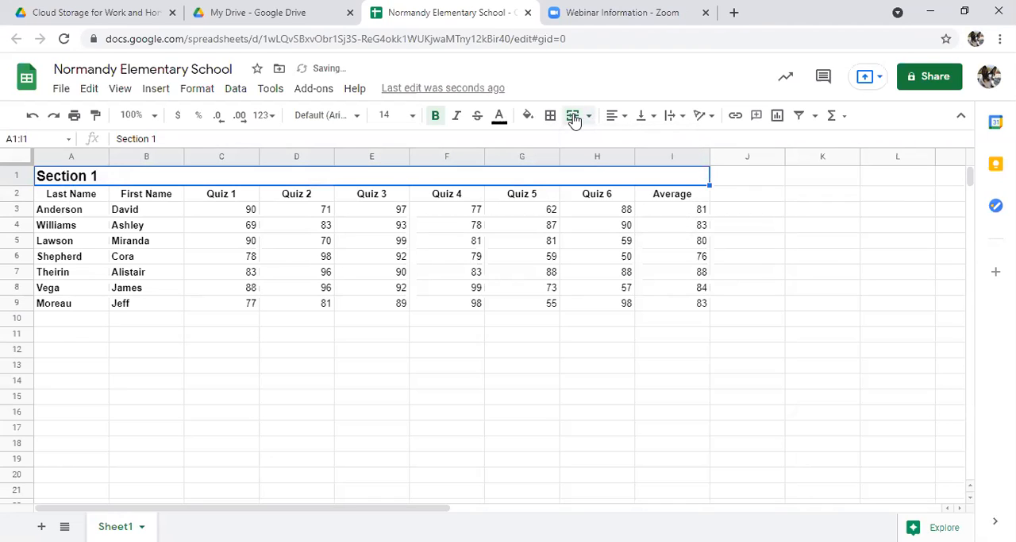
click(575, 117)
click(575, 117)
click(588, 116)
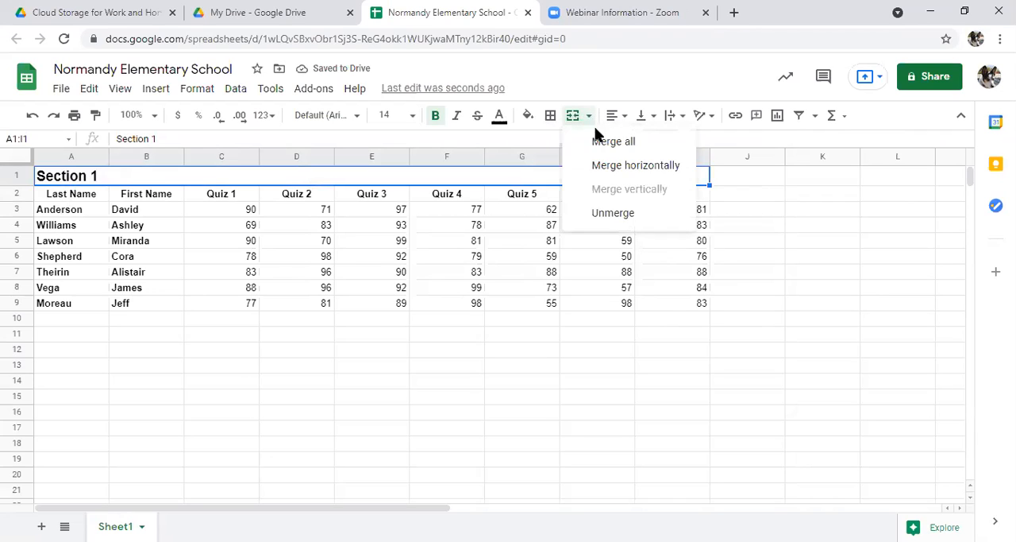
click(468, 174)
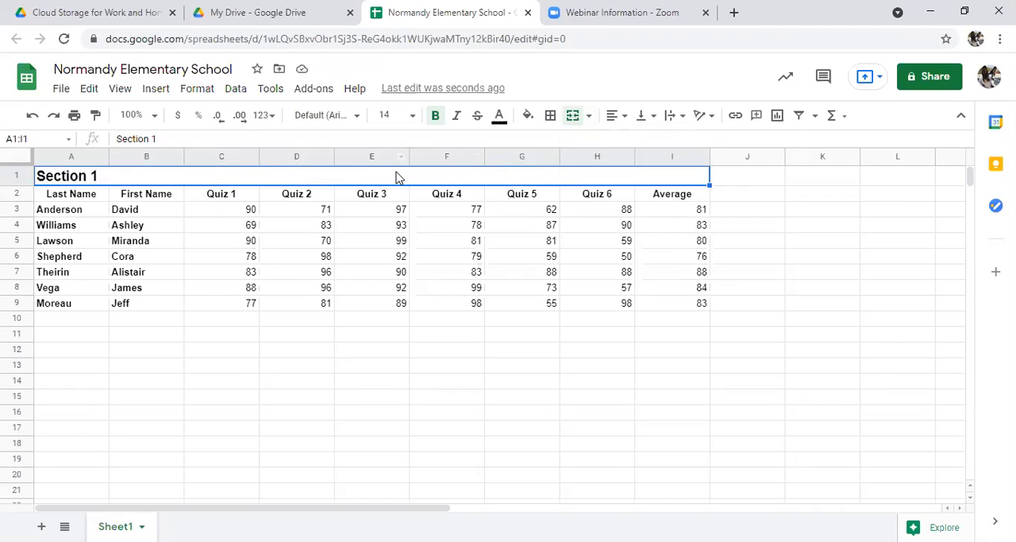
Step: Center the Section 1 title horizontally across the merged cell above the table
click(617, 120)
click(632, 139)
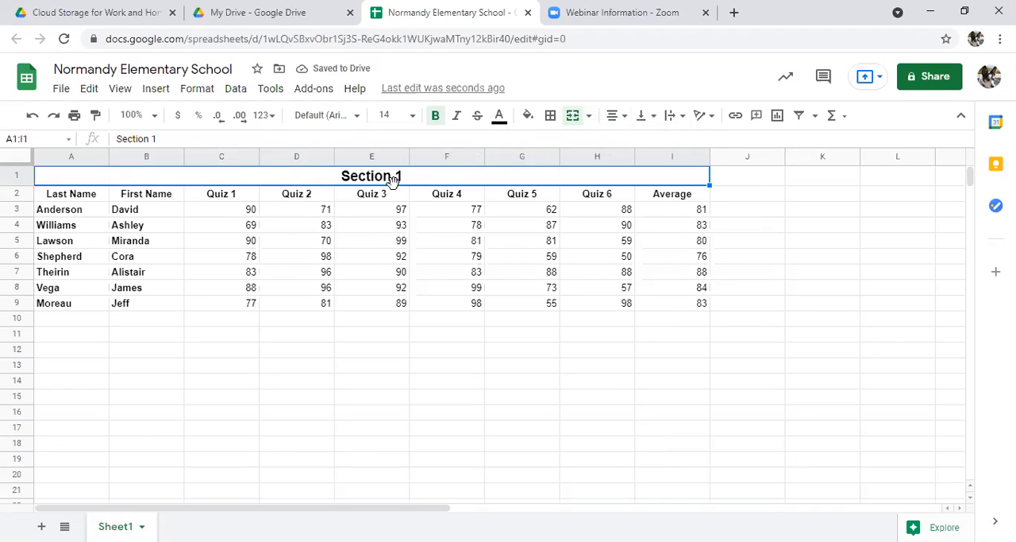
click(405, 215)
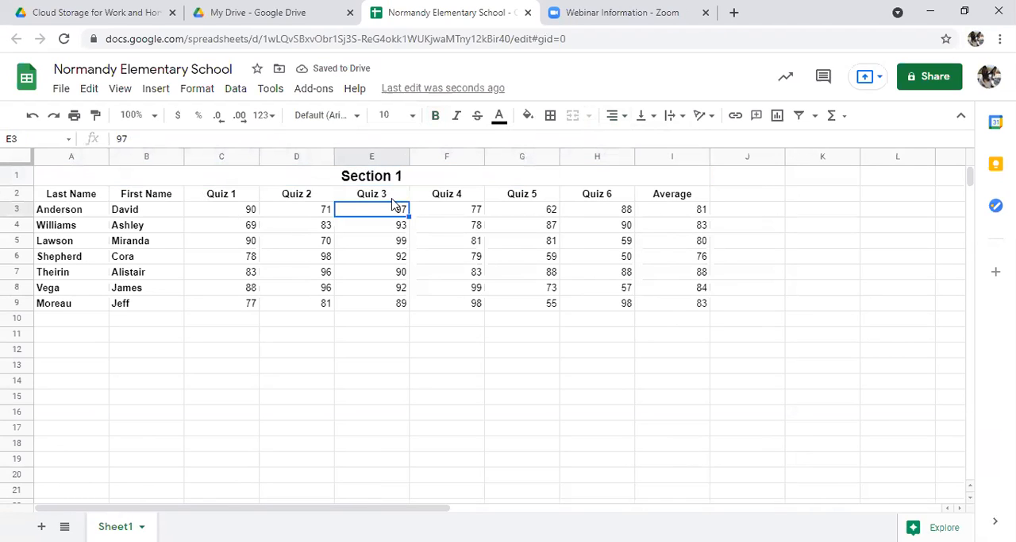
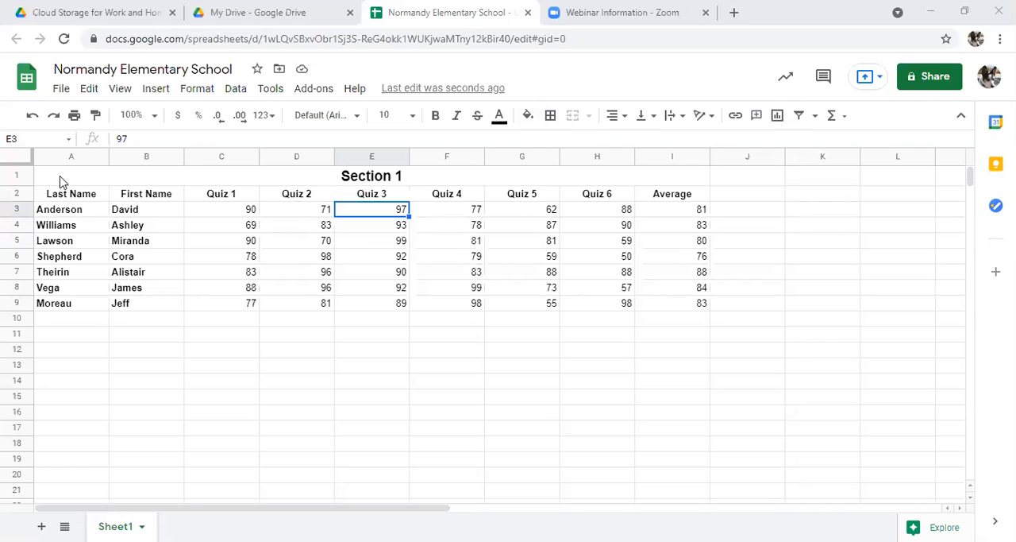
Step: Apply a thick solid outer border around the whole gradebook table, A1:I9
drag(63, 182, 651, 311)
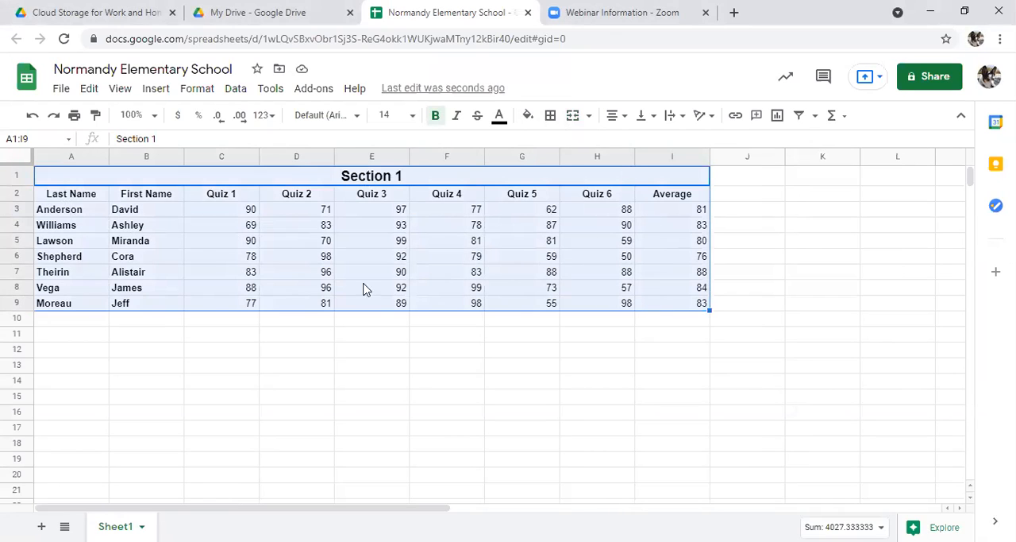
click(556, 123)
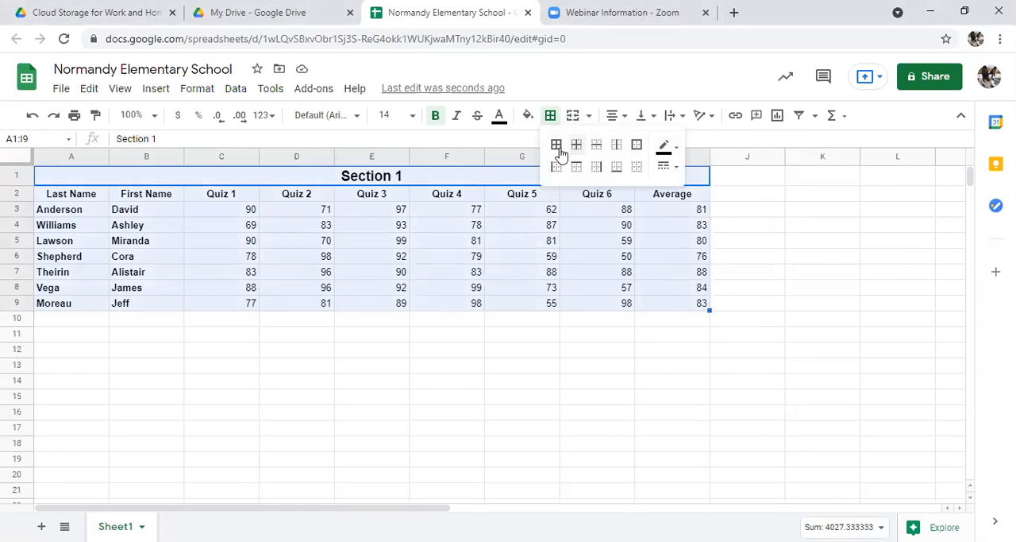
click(671, 173)
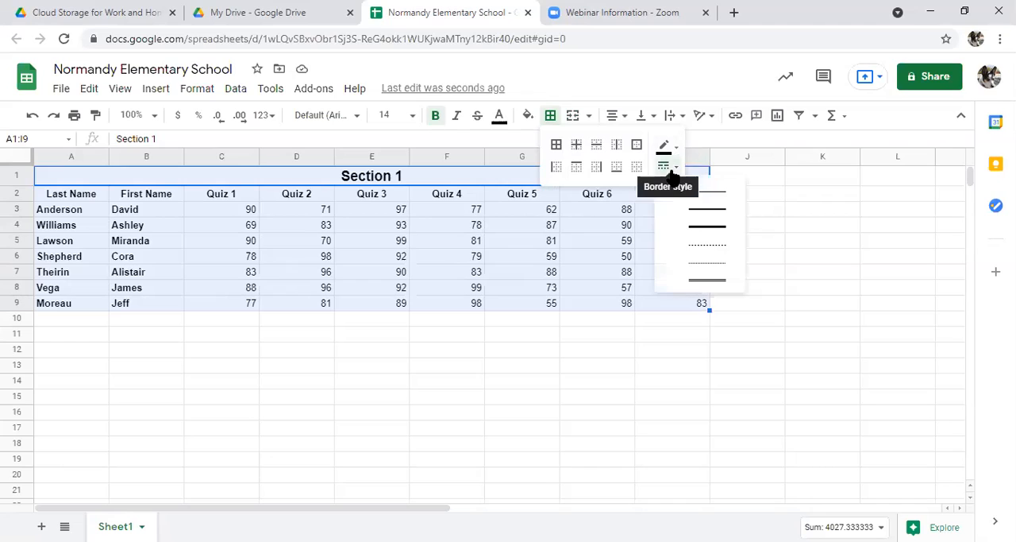
click(683, 231)
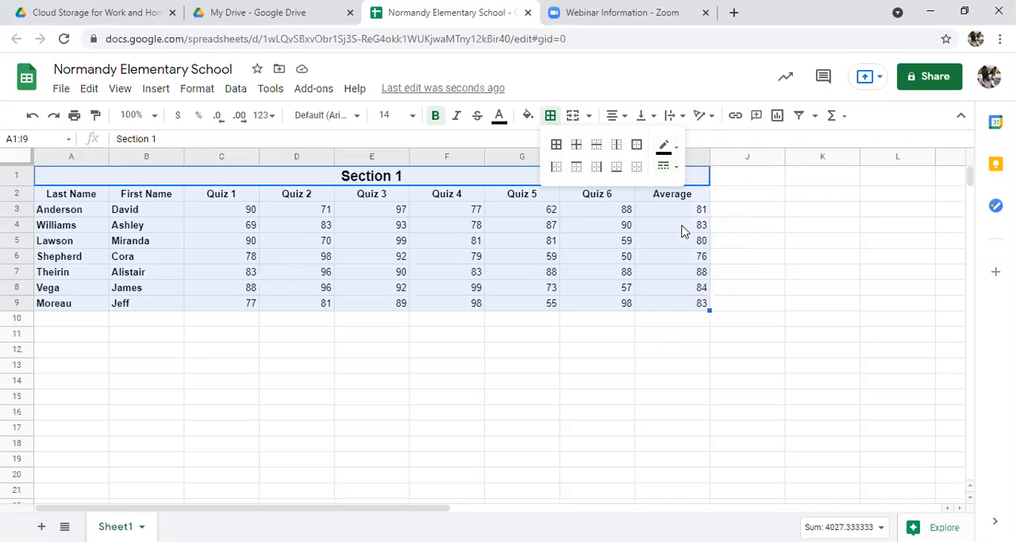
click(640, 149)
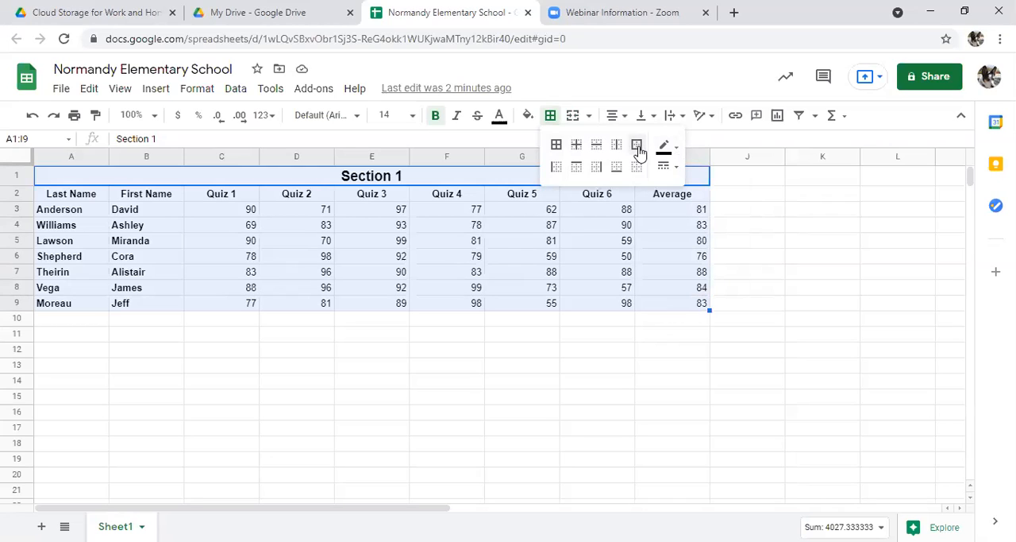
click(676, 352)
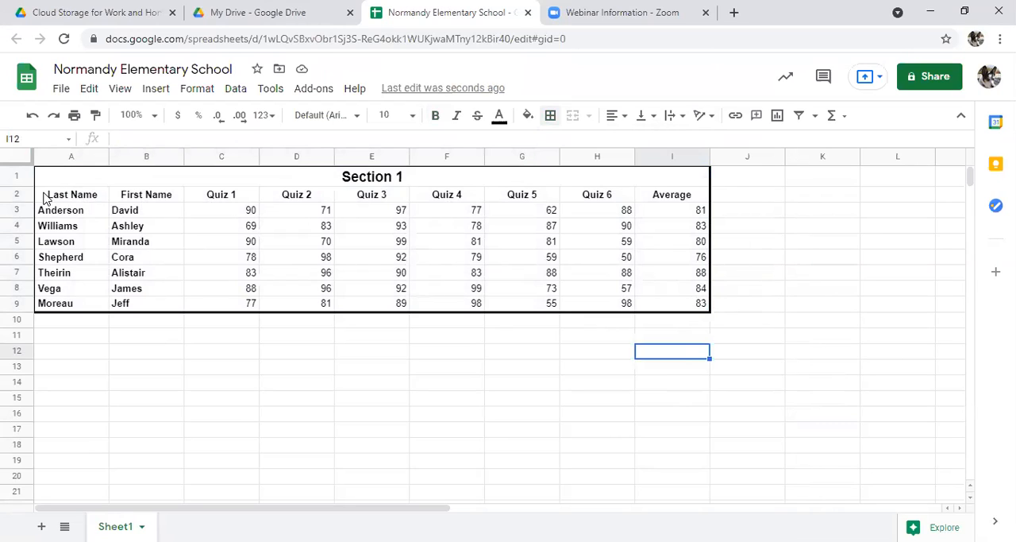
Step: Add thick top and bottom borders to the column heading row, A2:I2
drag(46, 198, 660, 203)
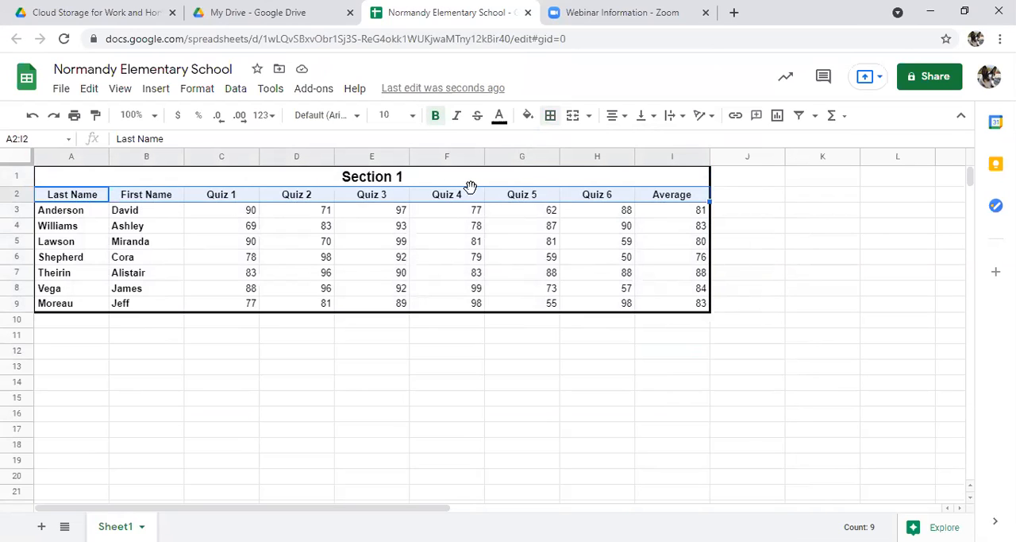
click(551, 119)
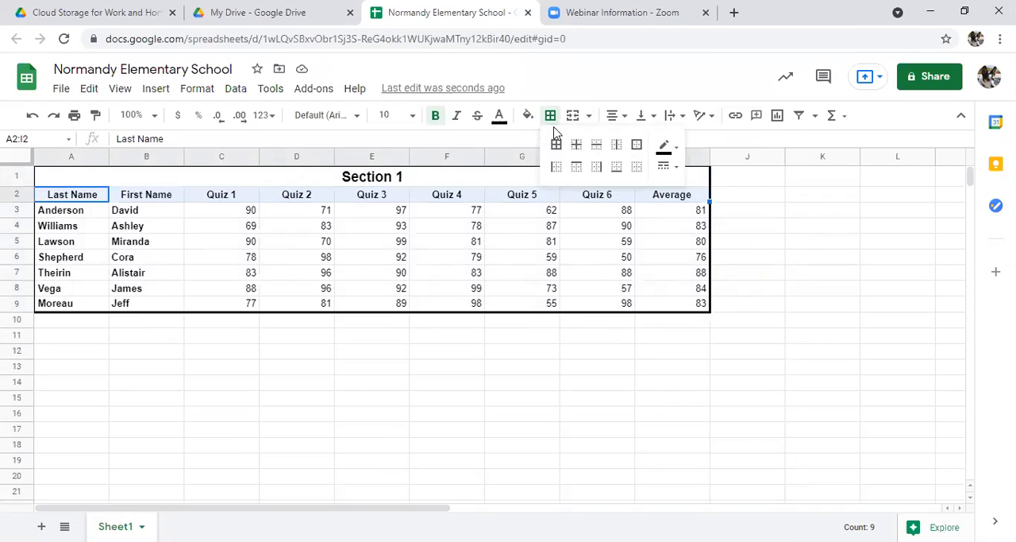
click(675, 169)
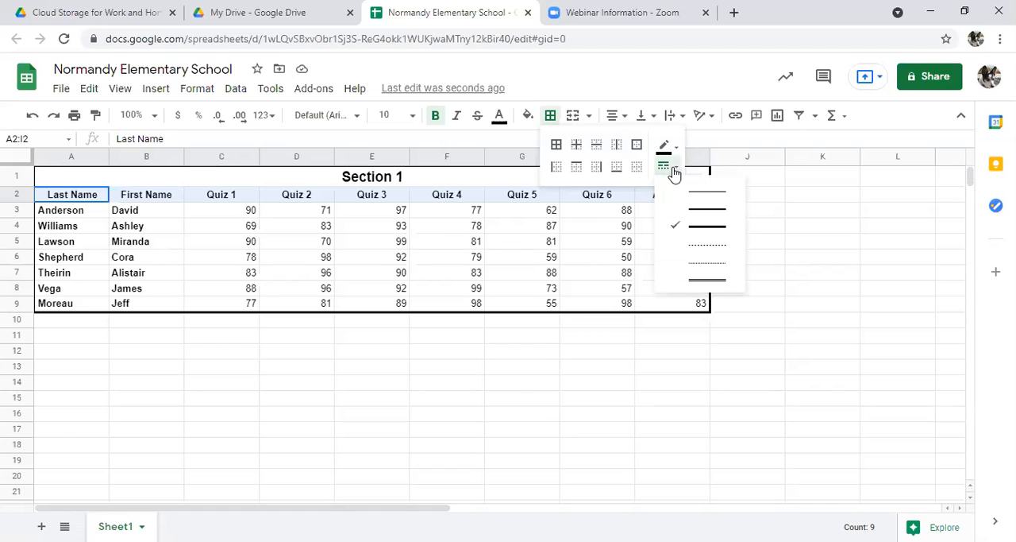
click(674, 175)
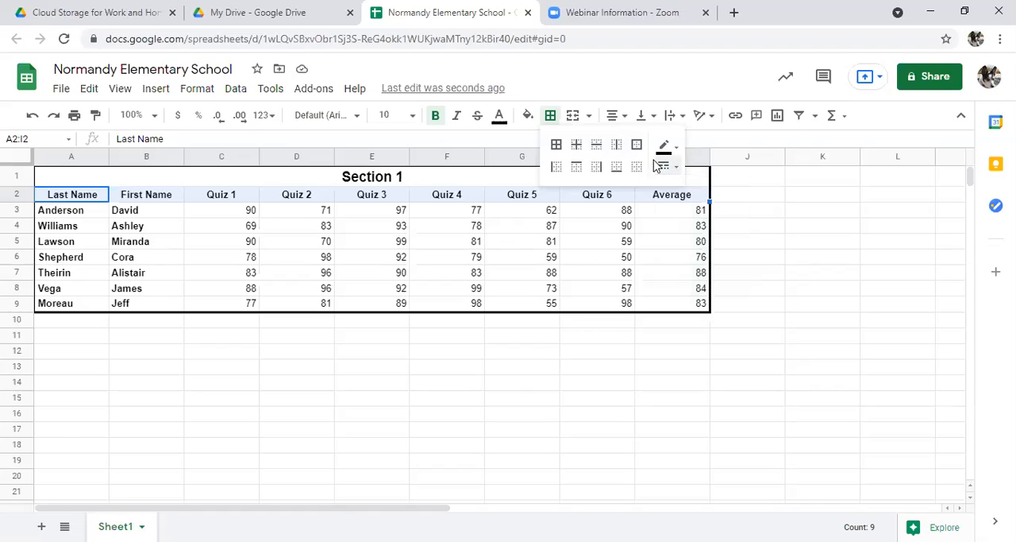
click(574, 171)
click(618, 171)
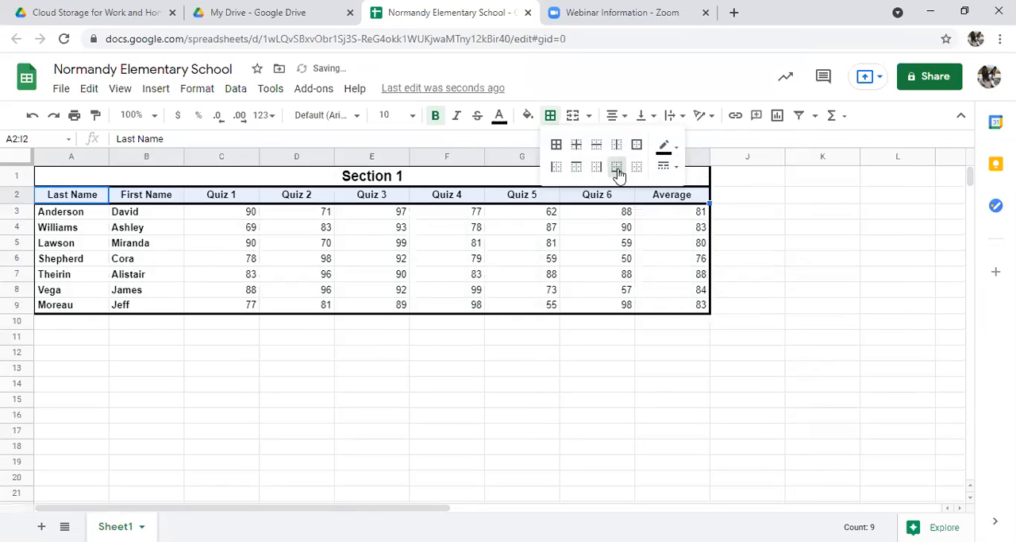
click(546, 246)
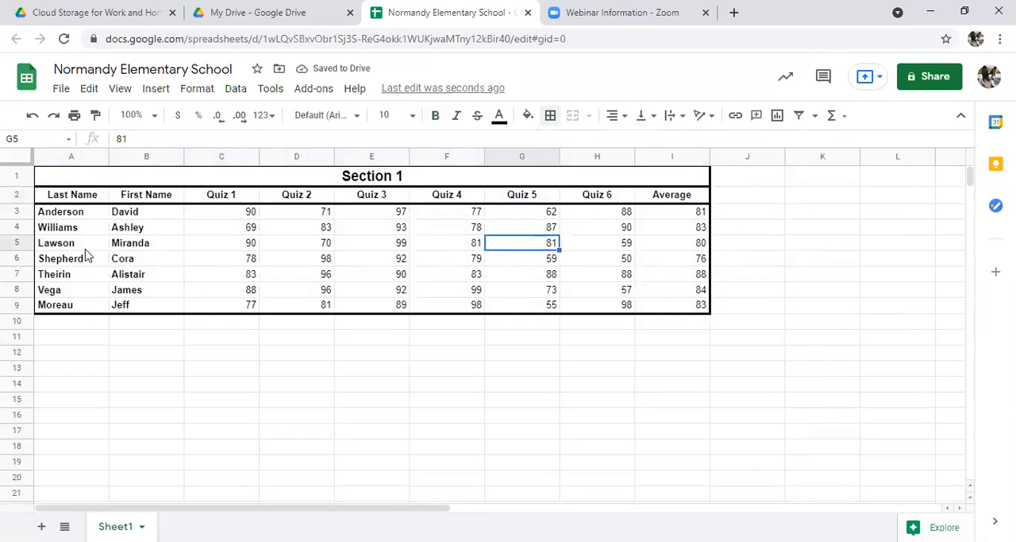
Step: Apply thin solid inner borders between all the student cells in A3:I9
drag(93, 215, 691, 313)
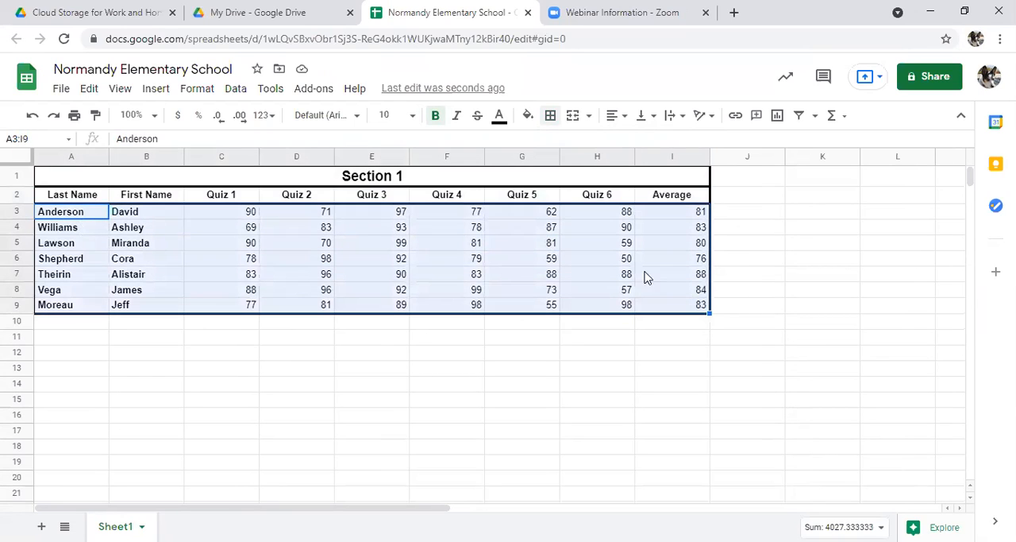
click(550, 116)
click(669, 170)
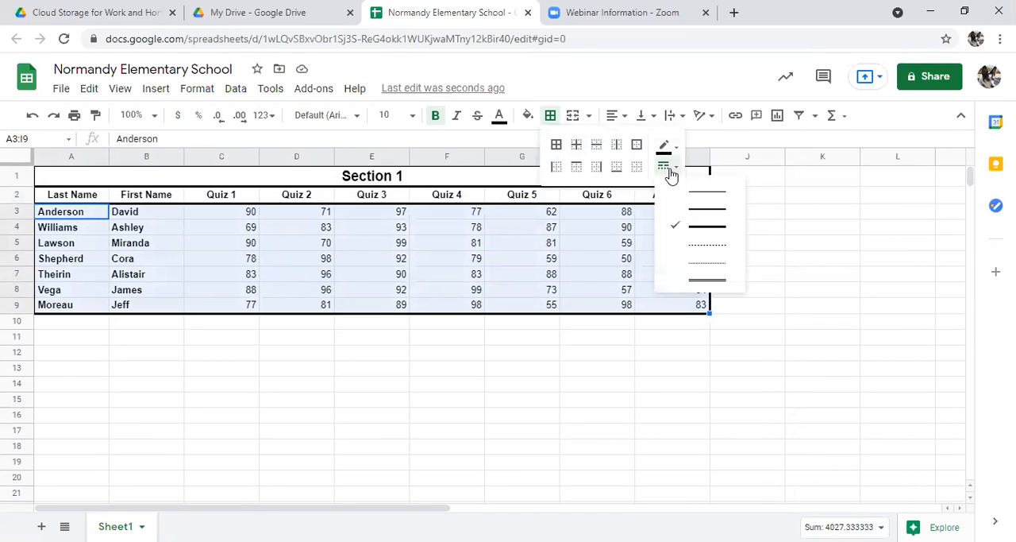
click(676, 195)
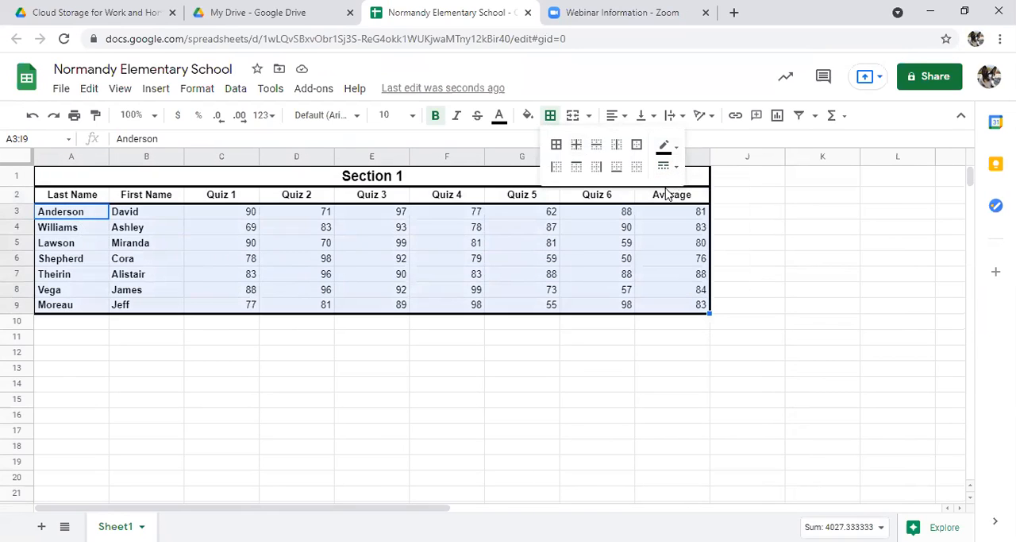
click(576, 145)
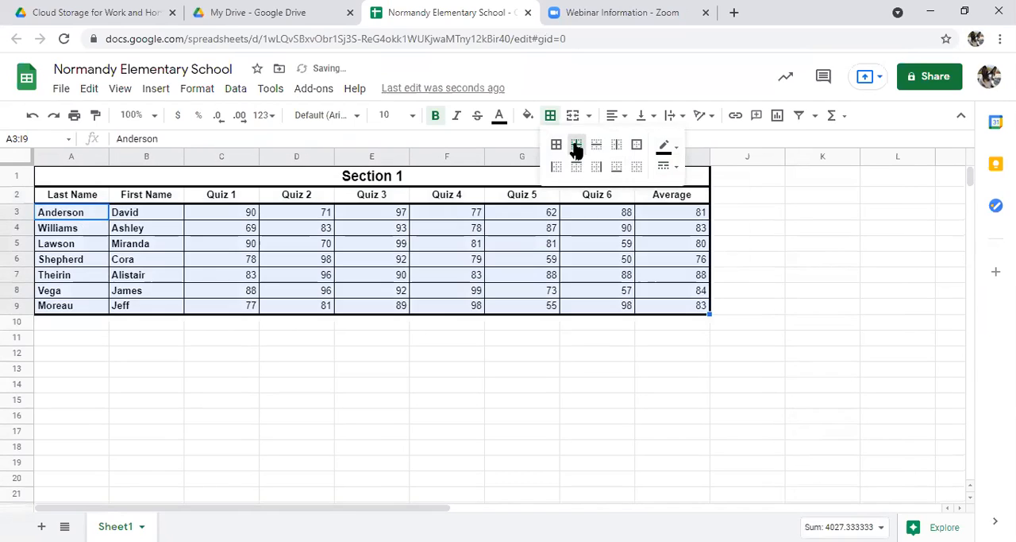
click(732, 294)
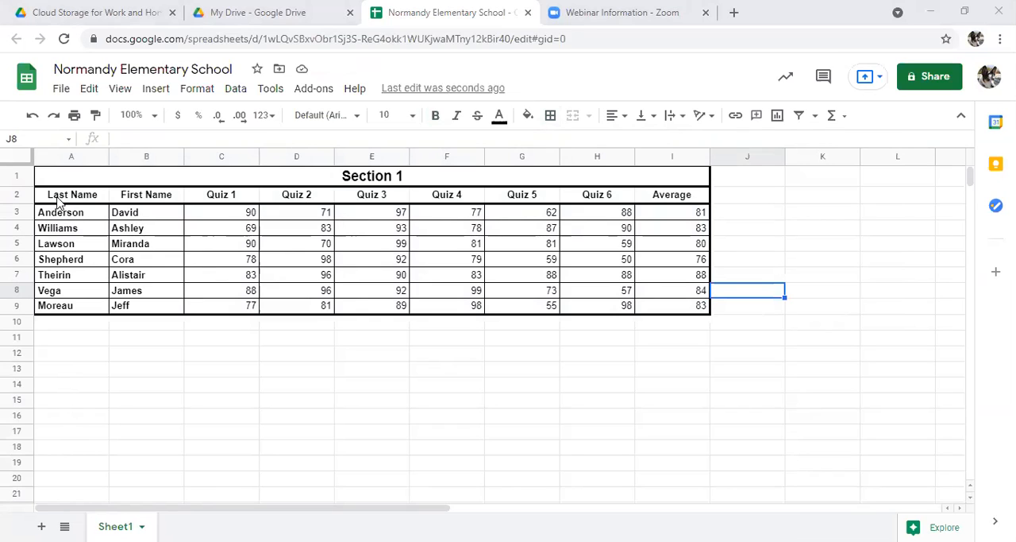
Step: Fill the column headings in A2:I2 with the theme color #46bdc6
drag(41, 200, 699, 198)
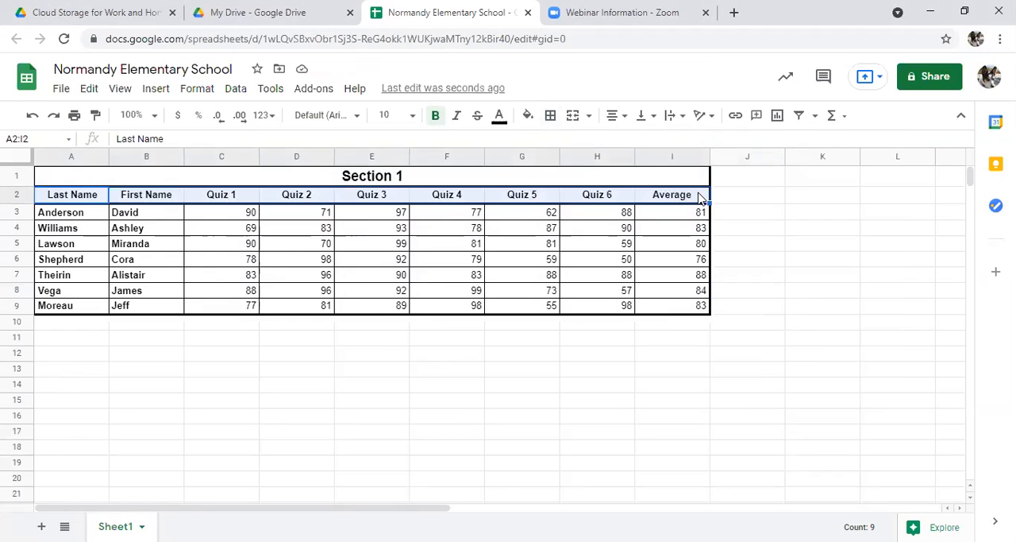
click(528, 116)
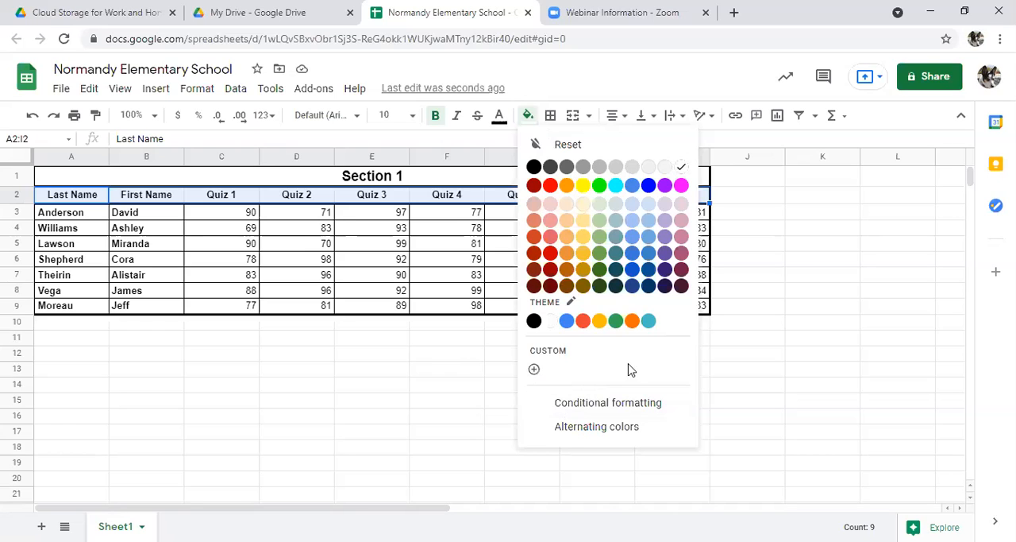
click(648, 322)
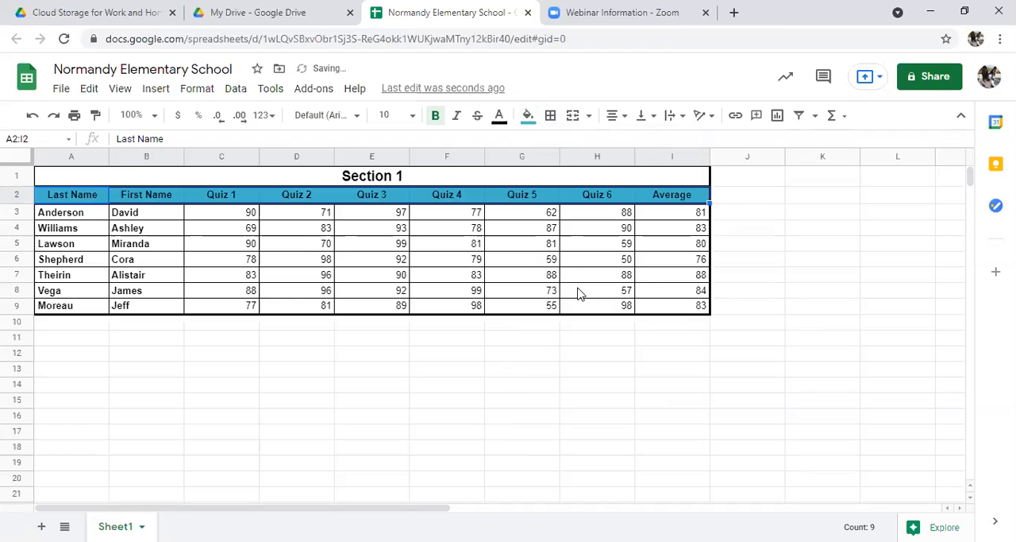
click(580, 292)
click(429, 386)
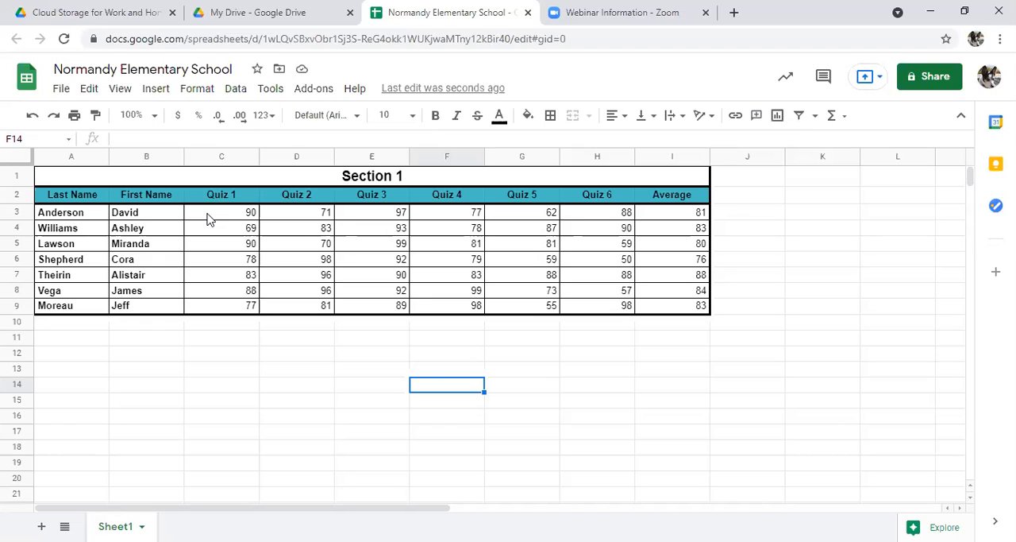
Step: Sort the student rows A3:I9 alphabetically by last name in column A, A to Z
click(76, 246)
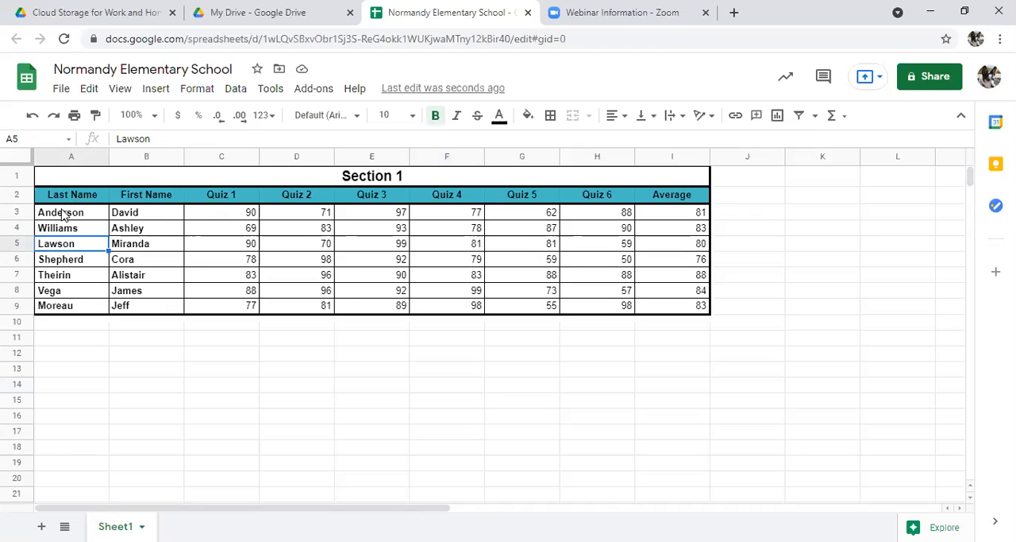
drag(62, 215, 694, 313)
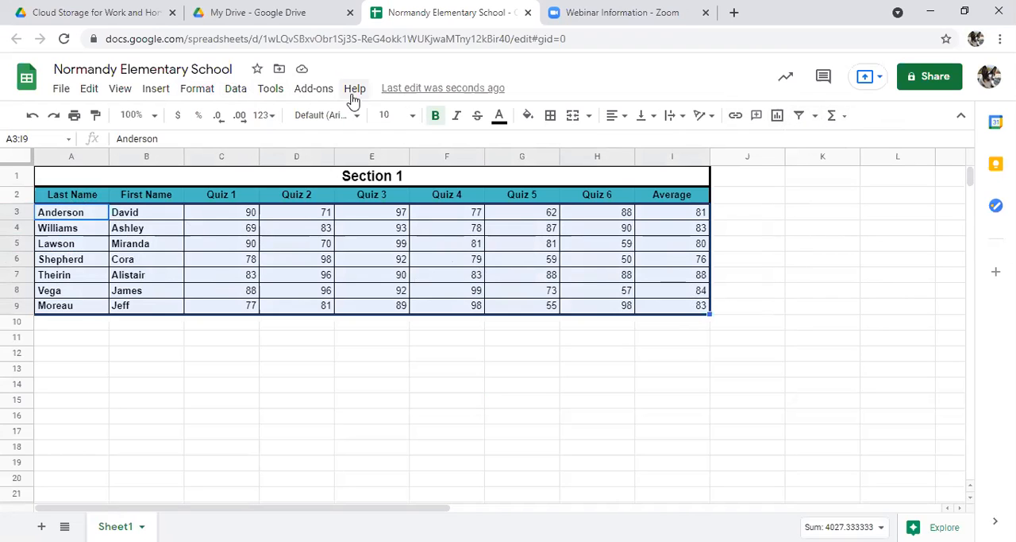
click(235, 89)
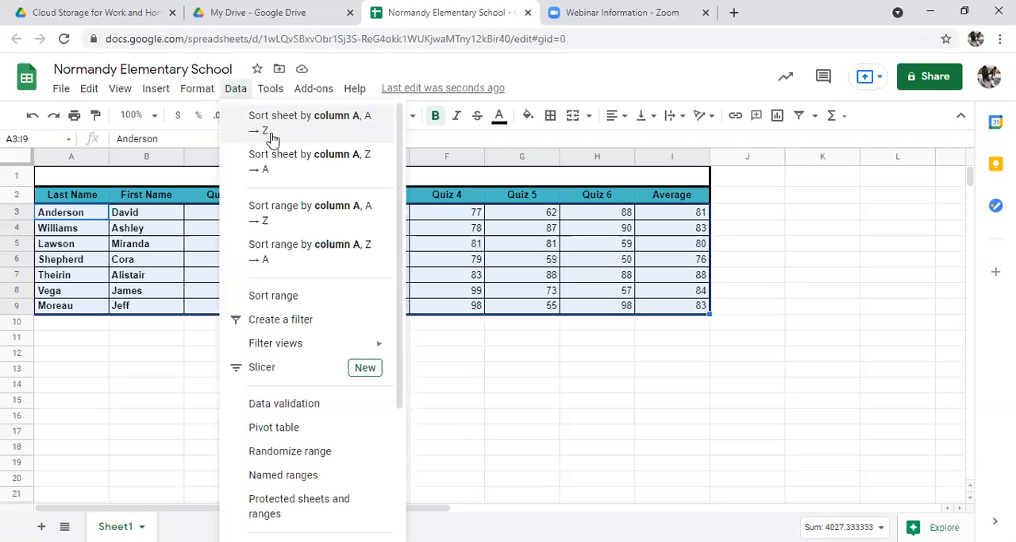
click(262, 214)
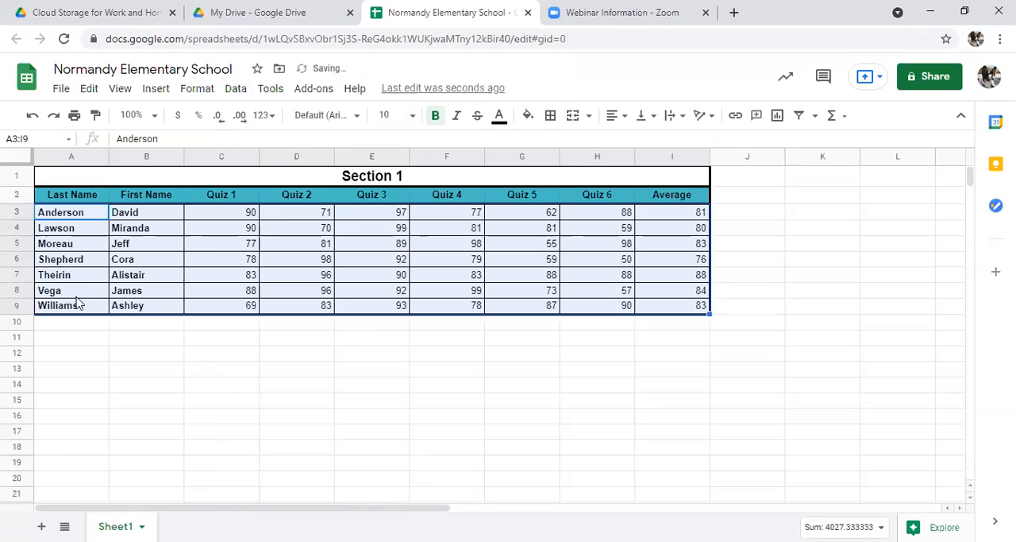
click(82, 260)
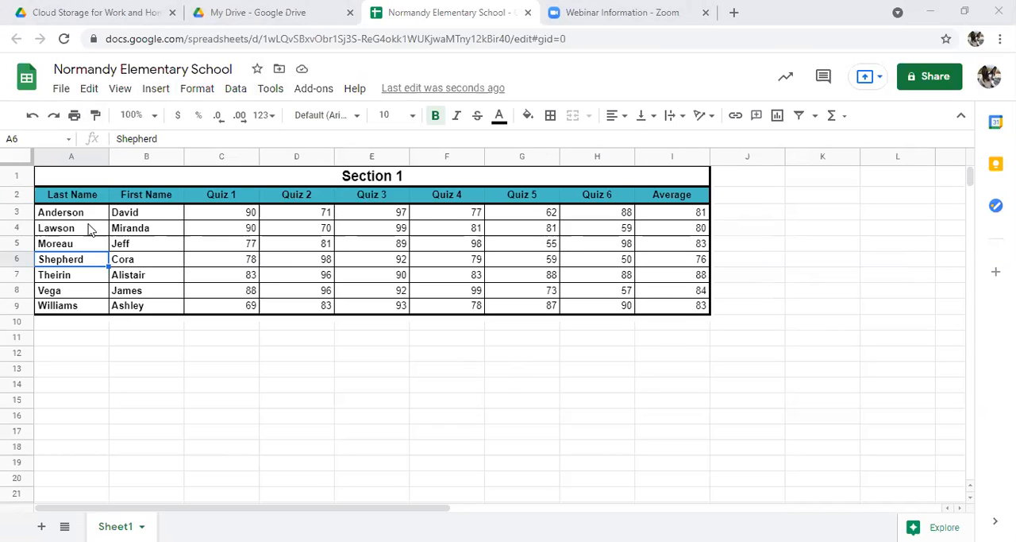
Step: Open the print settings and include the workbook title, page numbers and current date in the headers and footers
click(75, 115)
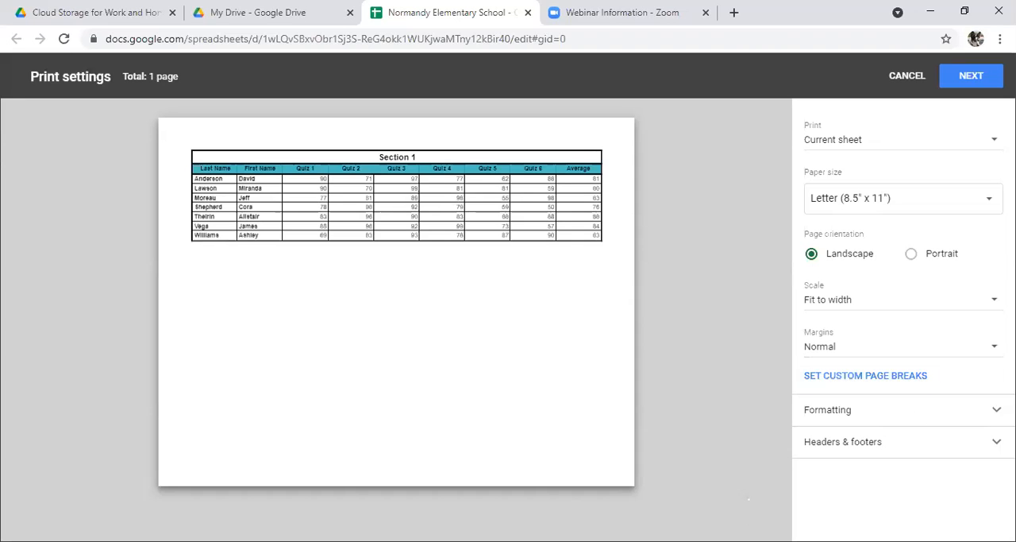
click(933, 442)
scroll(933, 454, down, 3)
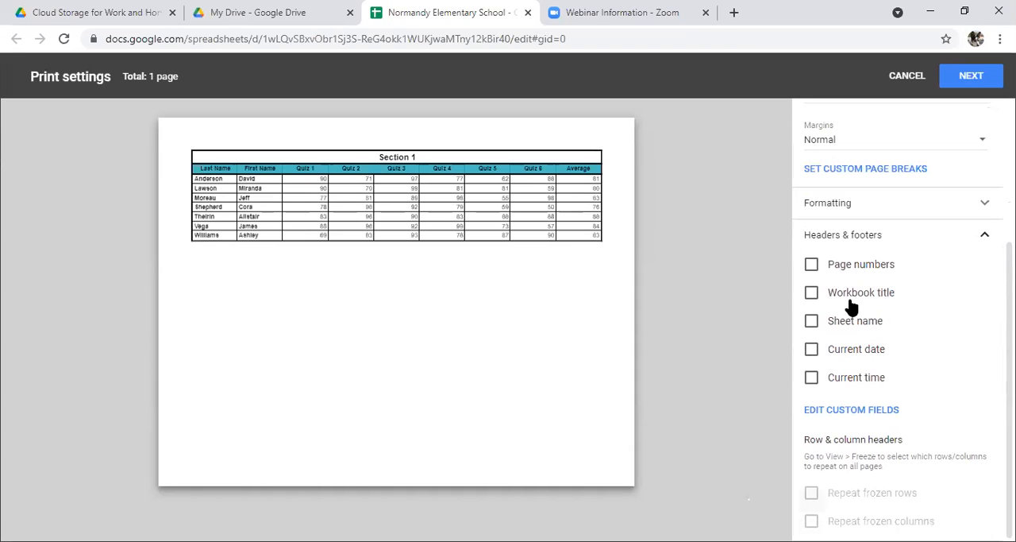
click(812, 293)
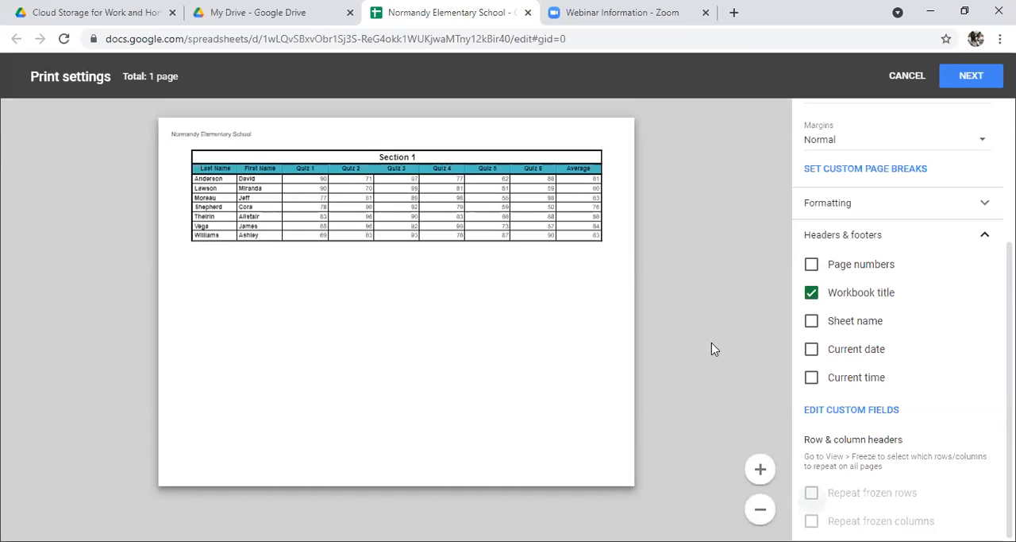
click(812, 270)
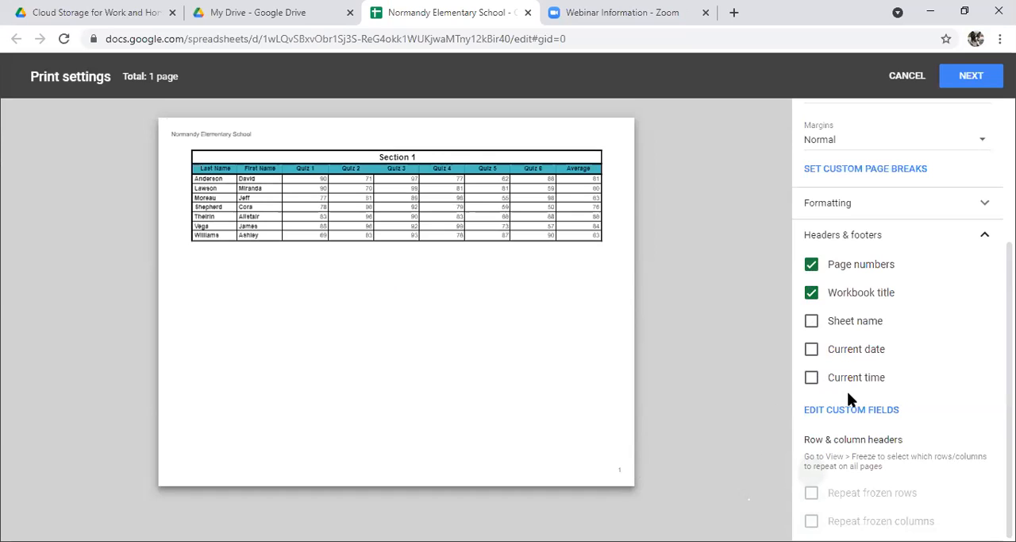
click(812, 352)
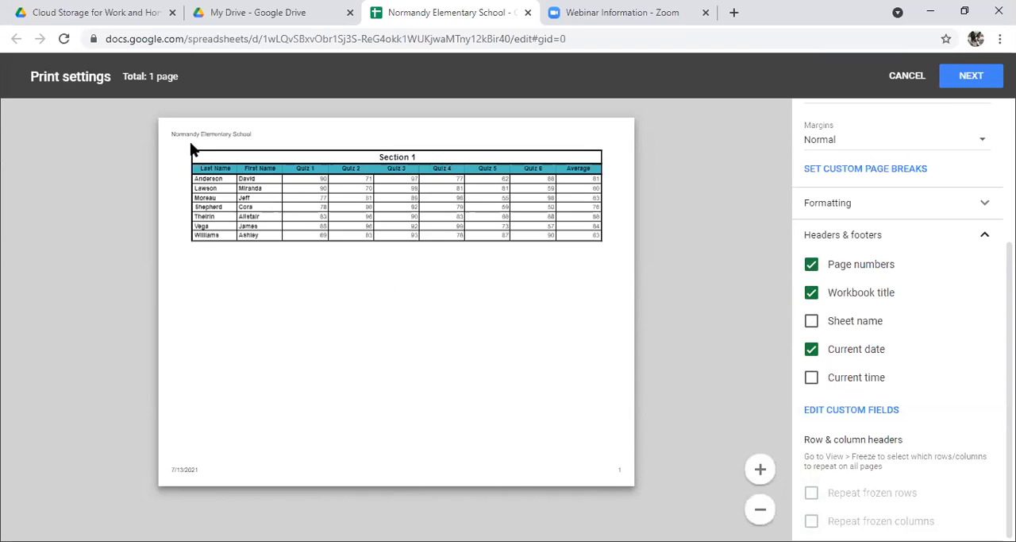
Step: Check the custom header and footer fields, and remove the workbook title from the printed page
click(886, 417)
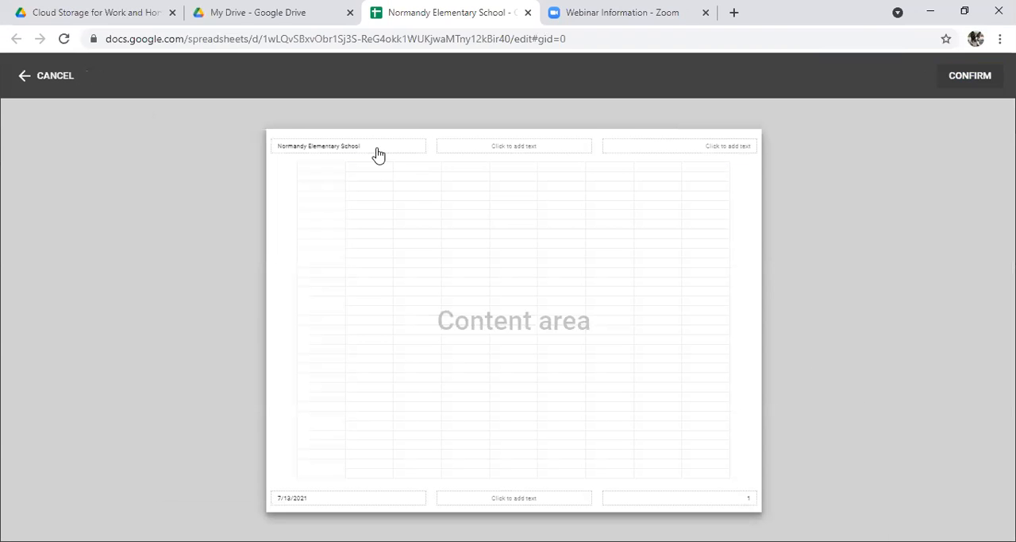
click(25, 75)
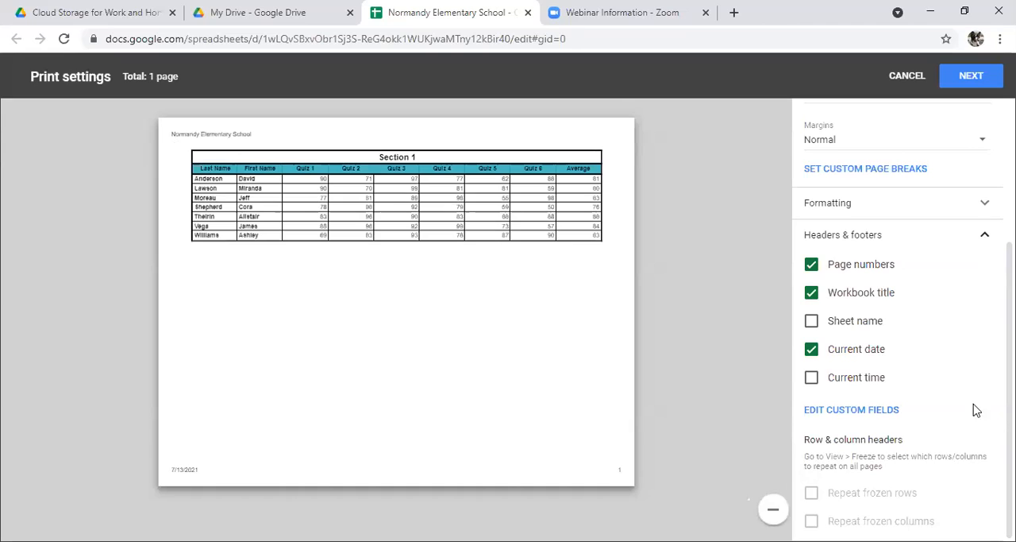
click(812, 299)
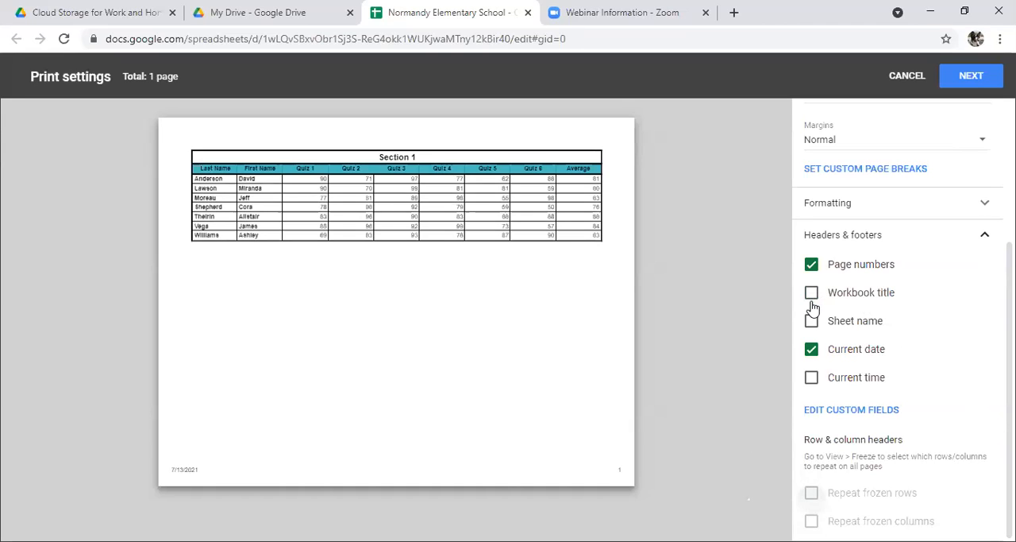
Step: Add "Normandy Elementary School" as custom text in the center header field and confirm the custom fields
click(865, 410)
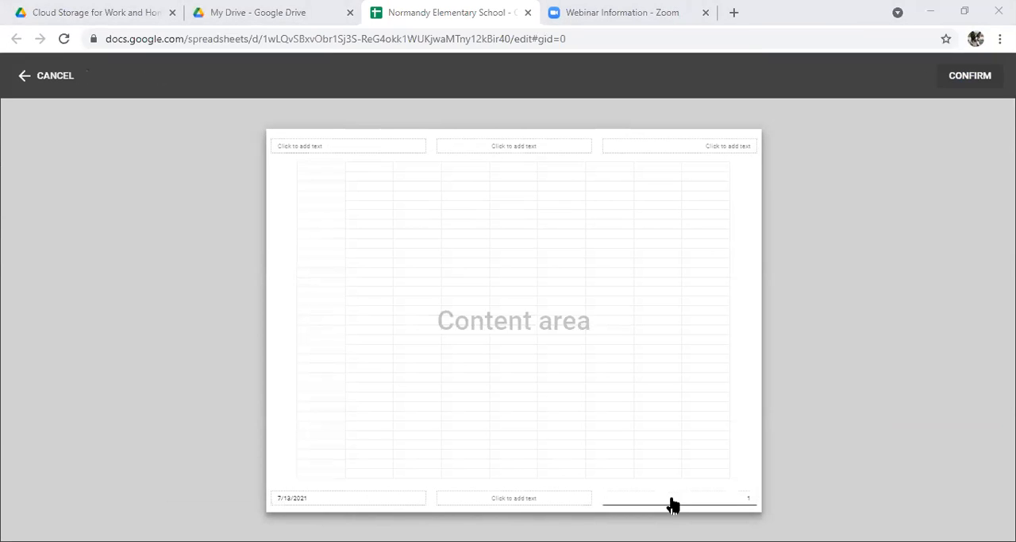
click(534, 149)
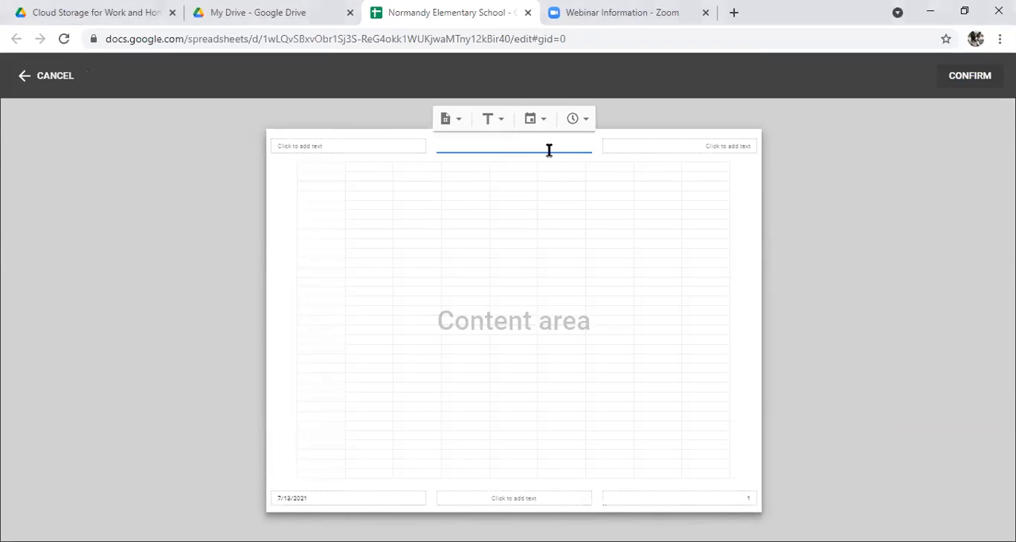
text(Norman)
key(BackSpace)
key(BackSpace)
key(BackSpace)
key(BackSpace)
key(BackSpace)
key(BackSpace)
click(500, 119)
click(500, 126)
click(459, 126)
click(469, 128)
text(dy Elementary School)
click(723, 147)
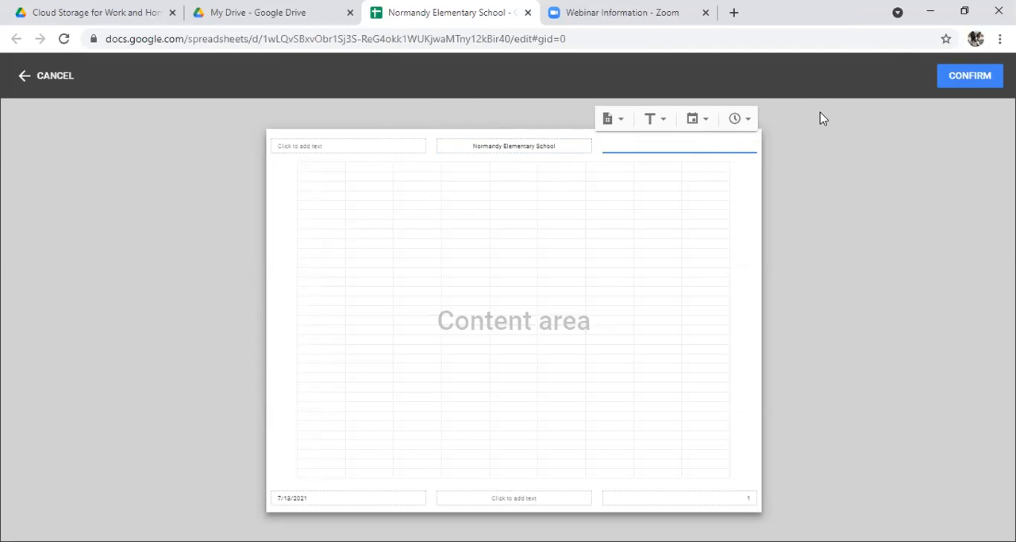
click(990, 80)
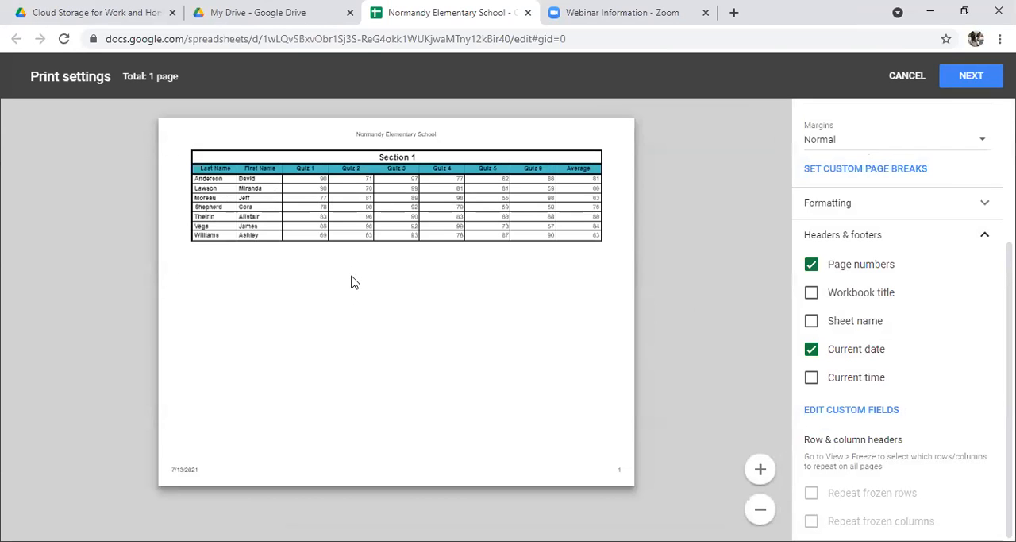
Step: Review the page setup options and continue from the print settings to the print dialog
scroll(898, 333, up, 3)
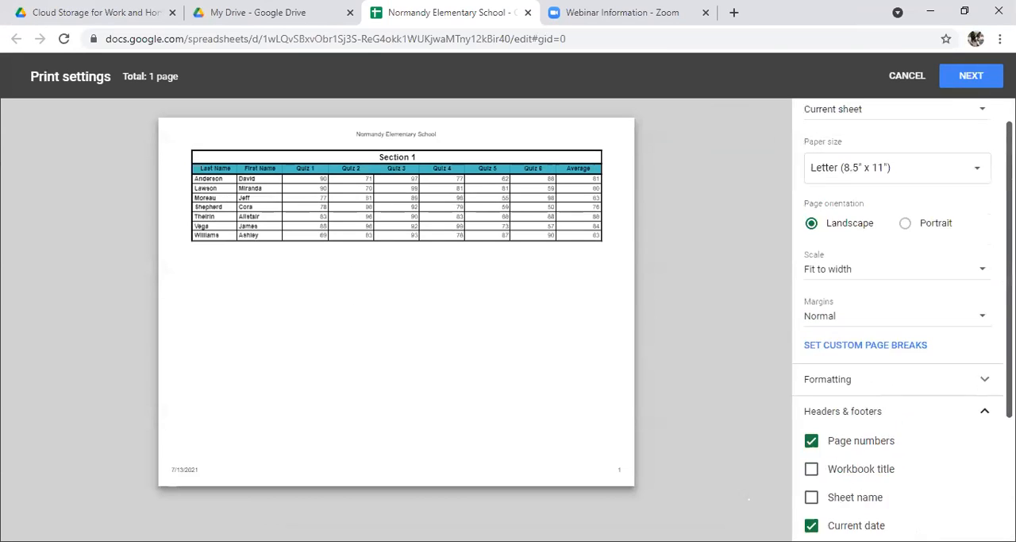
drag(1009, 258, 1009, 237)
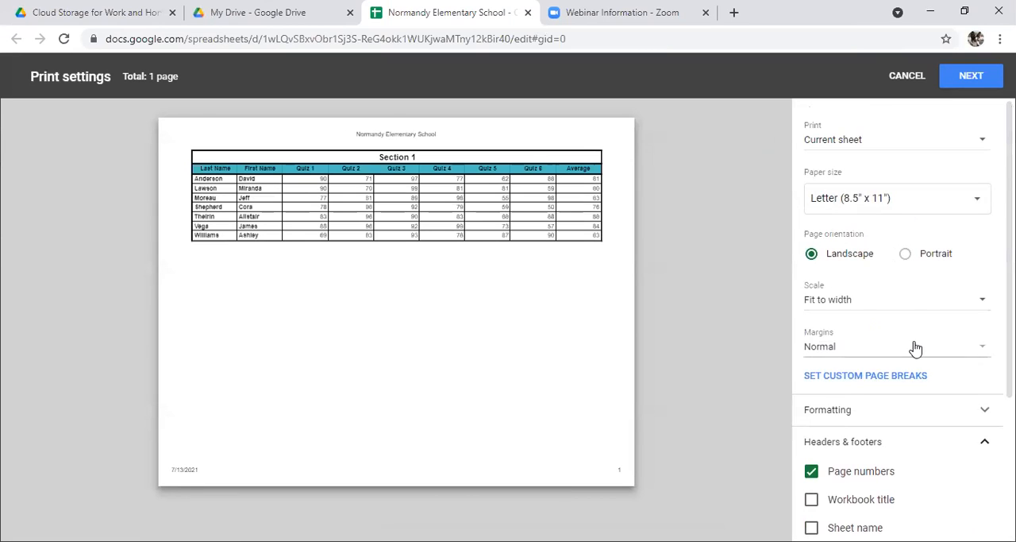
click(973, 78)
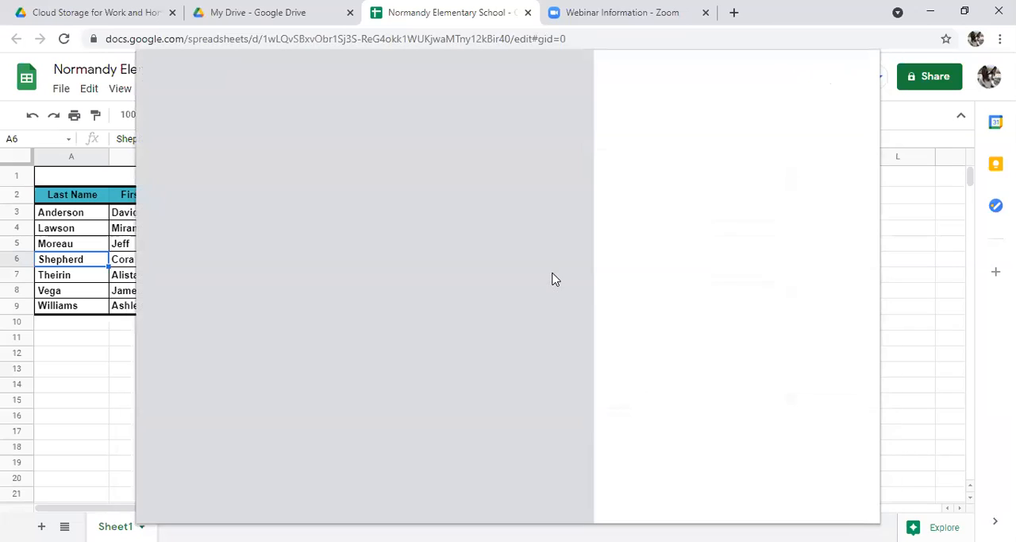